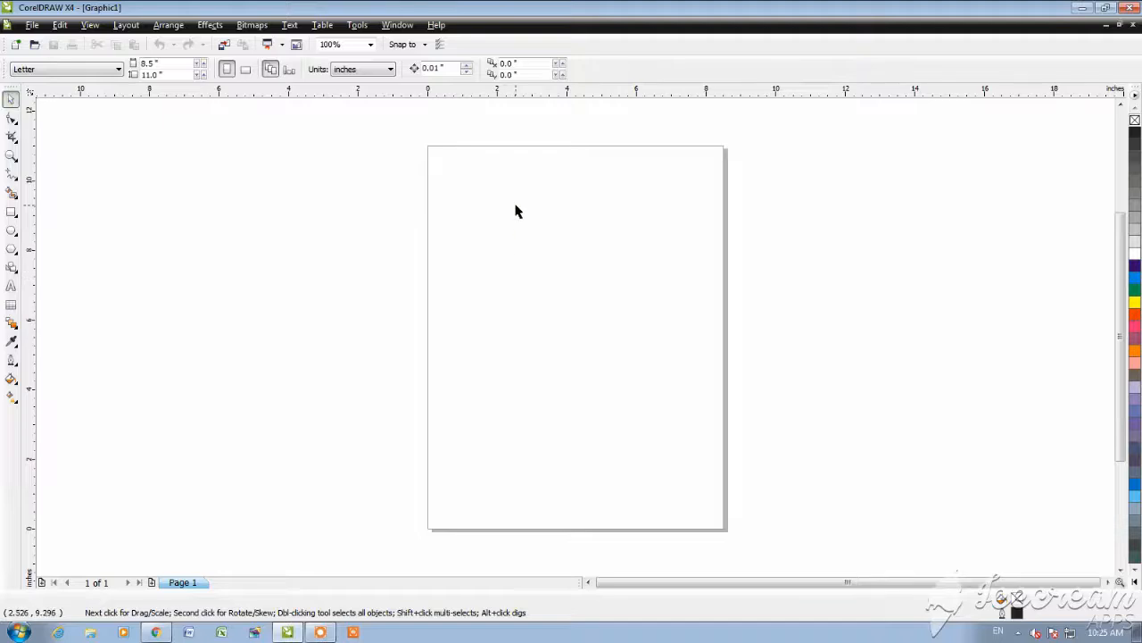
# Step: Draw a wide rectangle about 5.48 by 1.94 inches in the upper part of the page
pyautogui.scroll(1, 516, 211)
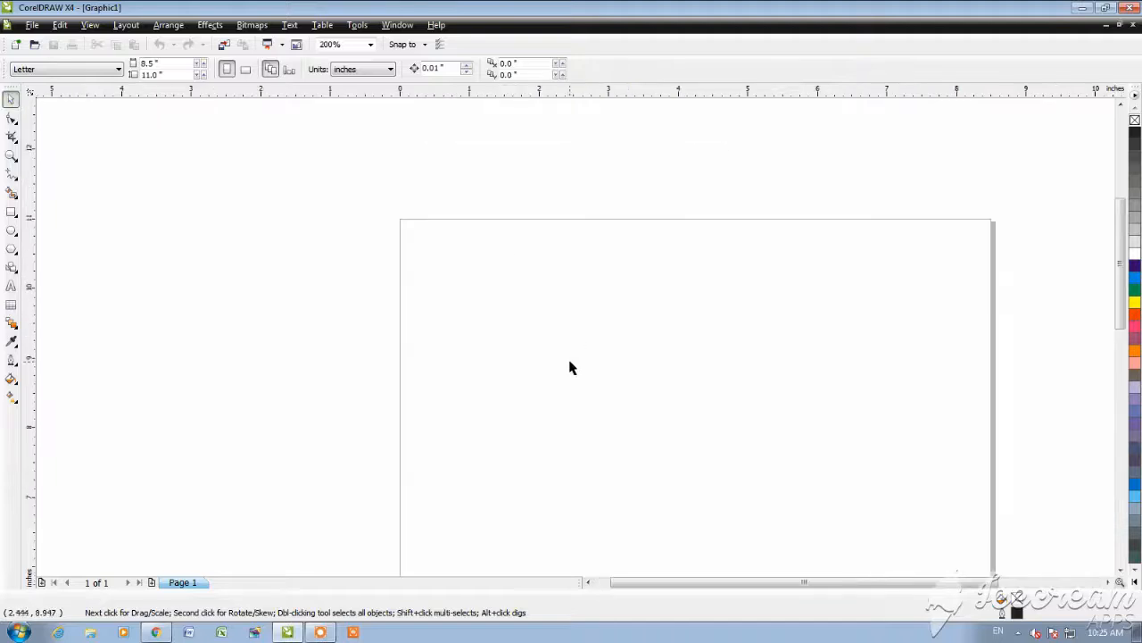
pyautogui.click(14, 129)
pyautogui.click(77, 158)
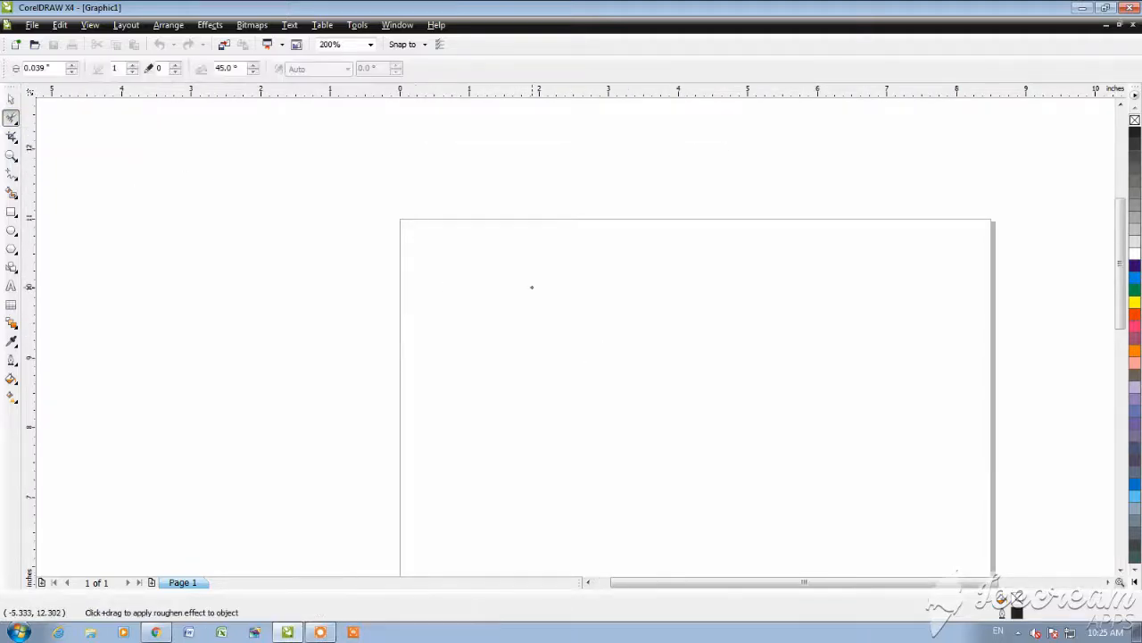
pyautogui.click(12, 212)
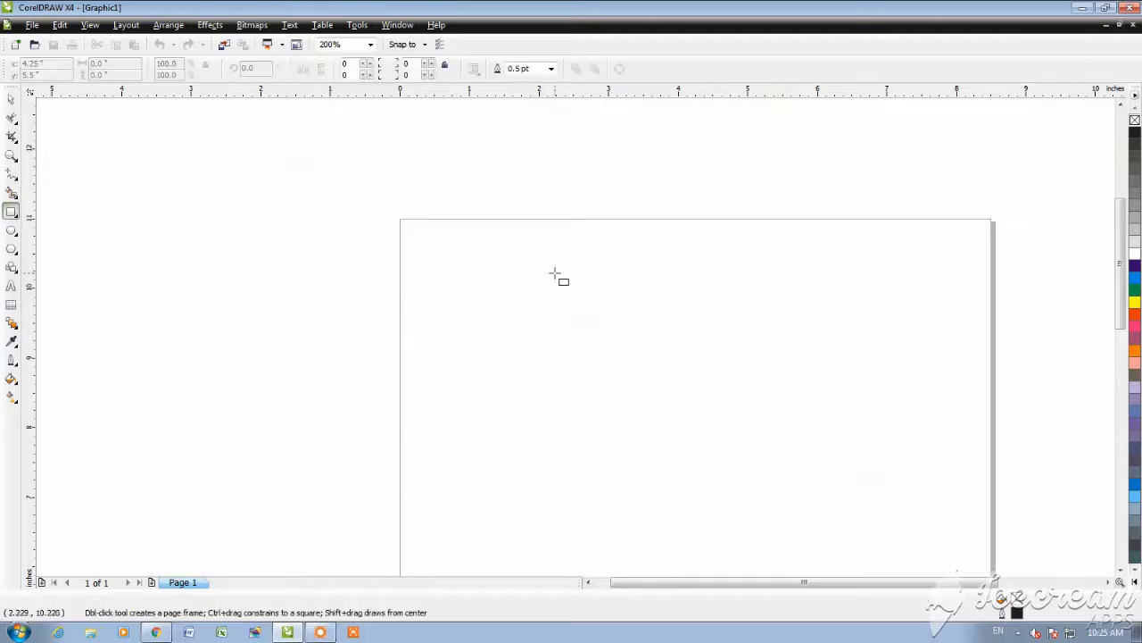
pyautogui.moveTo(538, 267); pyautogui.dragTo(919, 402)
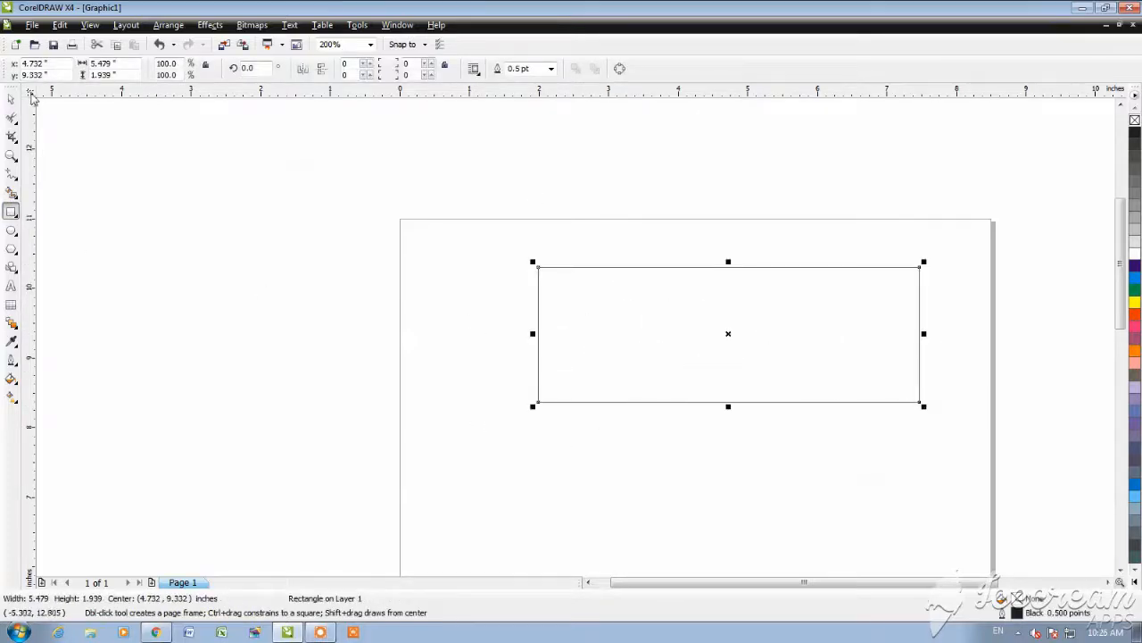
# Step: Move the rectangle slightly down and to the left on the page, and leave it deselected
pyautogui.click(11, 99)
pyautogui.moveTo(649, 314); pyautogui.dragTo(617, 342)
pyautogui.click(355, 312)
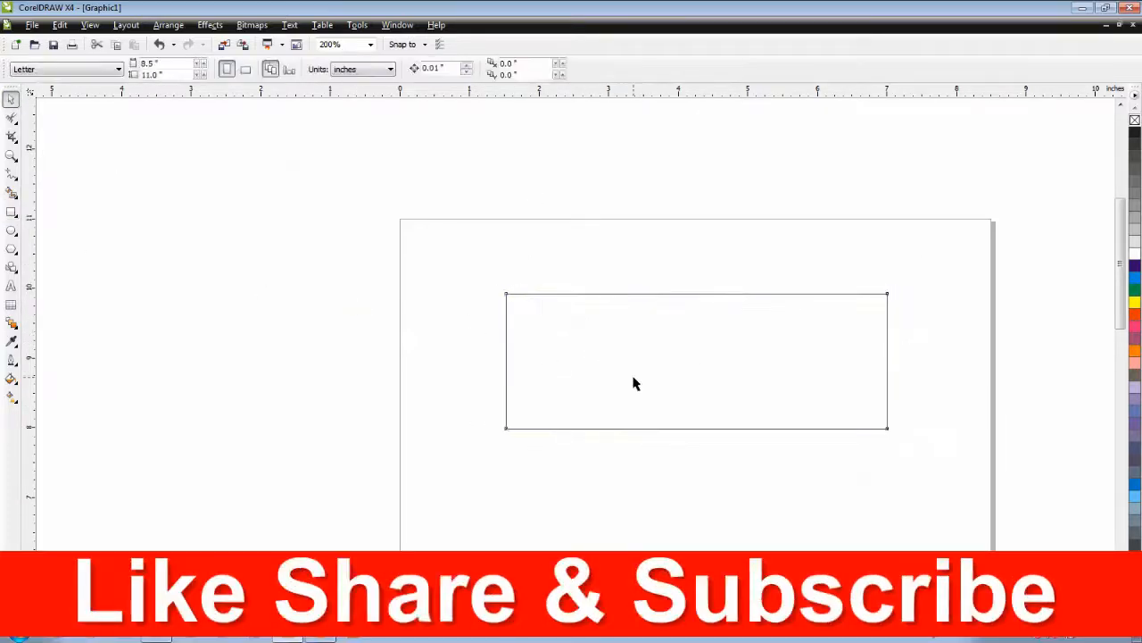
pyautogui.click(633, 383)
pyautogui.click(355, 340)
# Step: Apply the Smudge Brush to the rectangle's top edge, converting the rectangle to curves
pyautogui.click(13, 117)
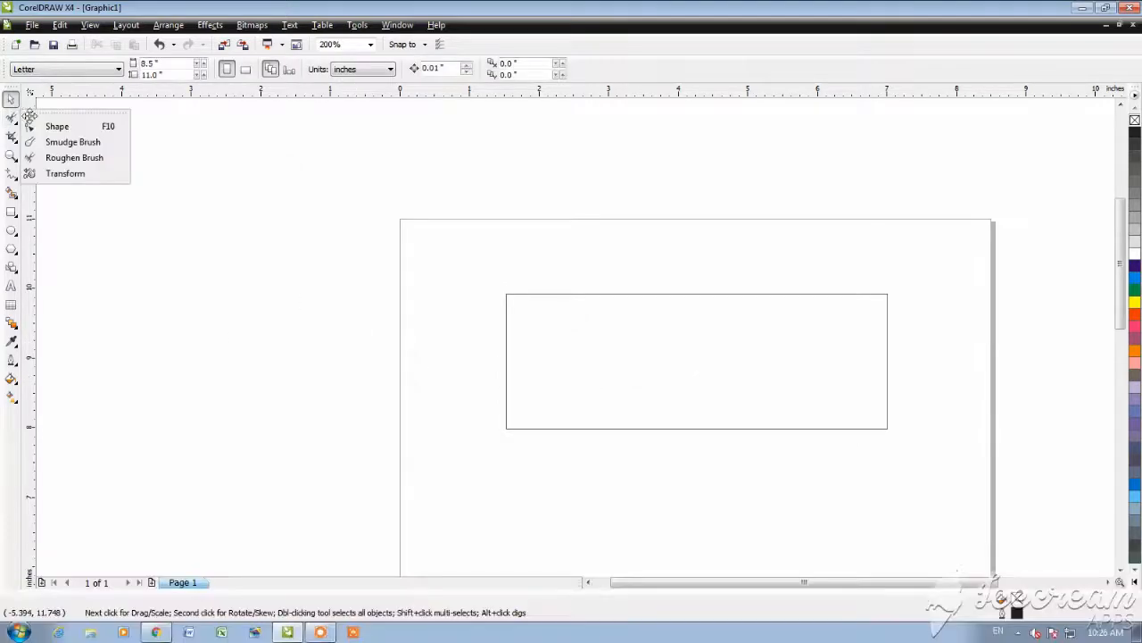
pyautogui.click(74, 142)
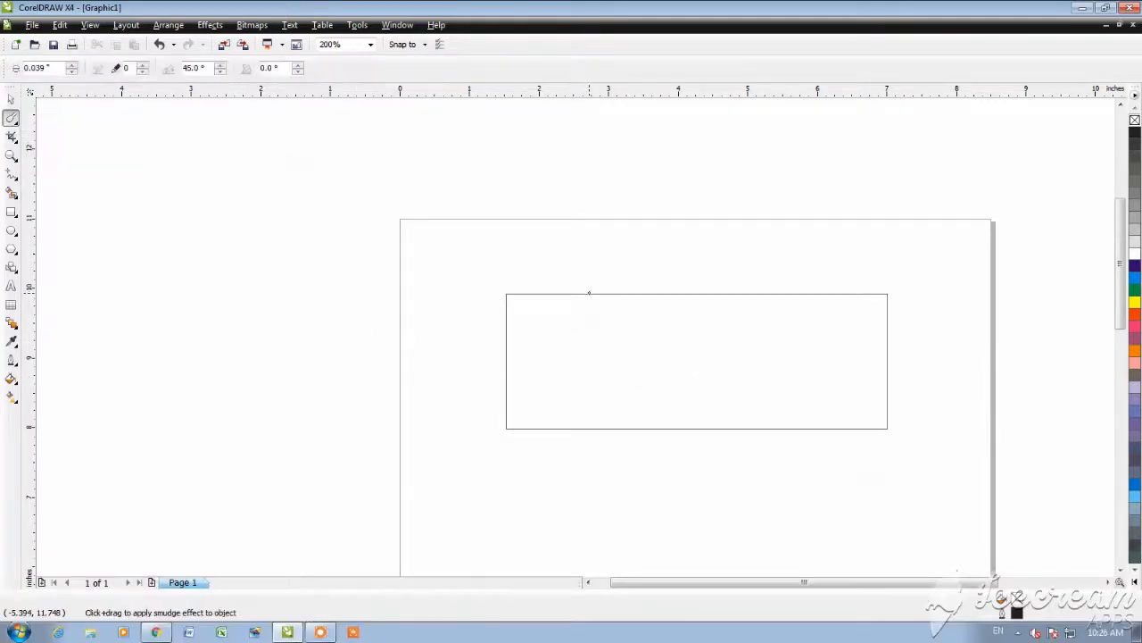
pyautogui.scroll(3, 589, 304)
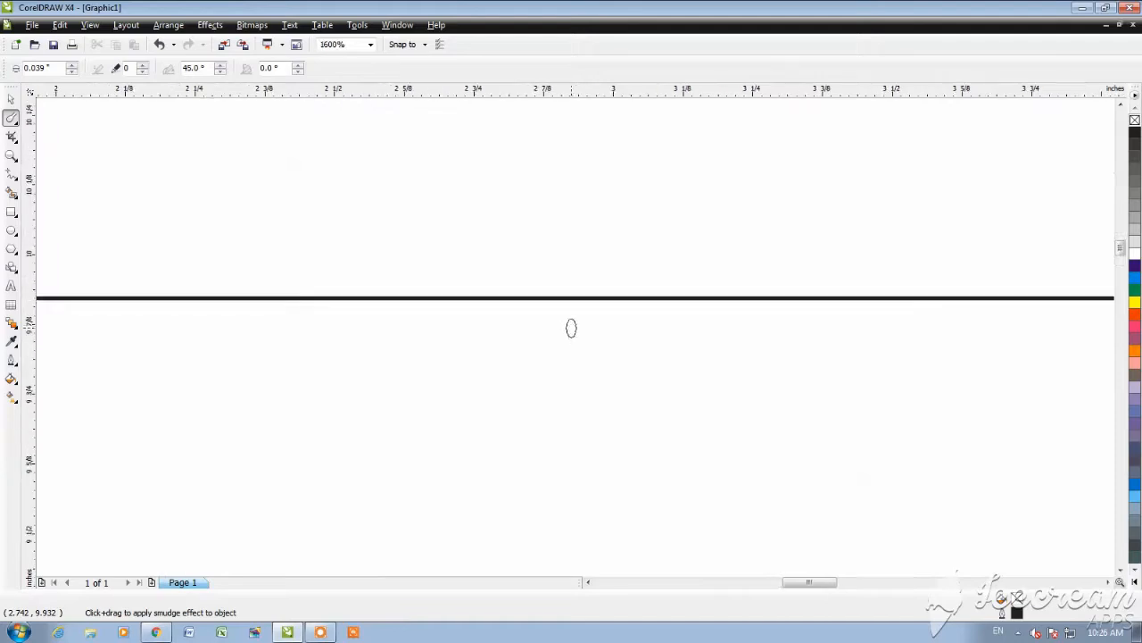
pyautogui.click(563, 302)
pyautogui.click(582, 301)
pyautogui.click(603, 347)
# Step: Smudge the rectangle's upper-left corner outward with the 0.039-inch nib
pyautogui.scroll(-3, 526, 335)
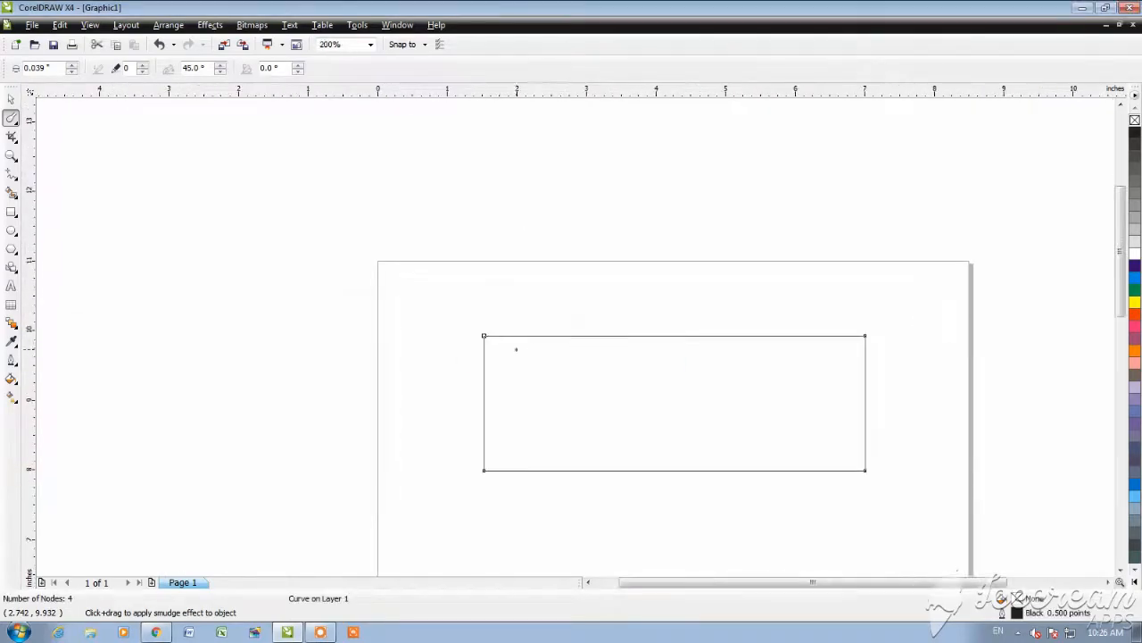
pyautogui.scroll(3, 526, 324)
pyautogui.moveTo(528, 318); pyautogui.dragTo(661, 359)
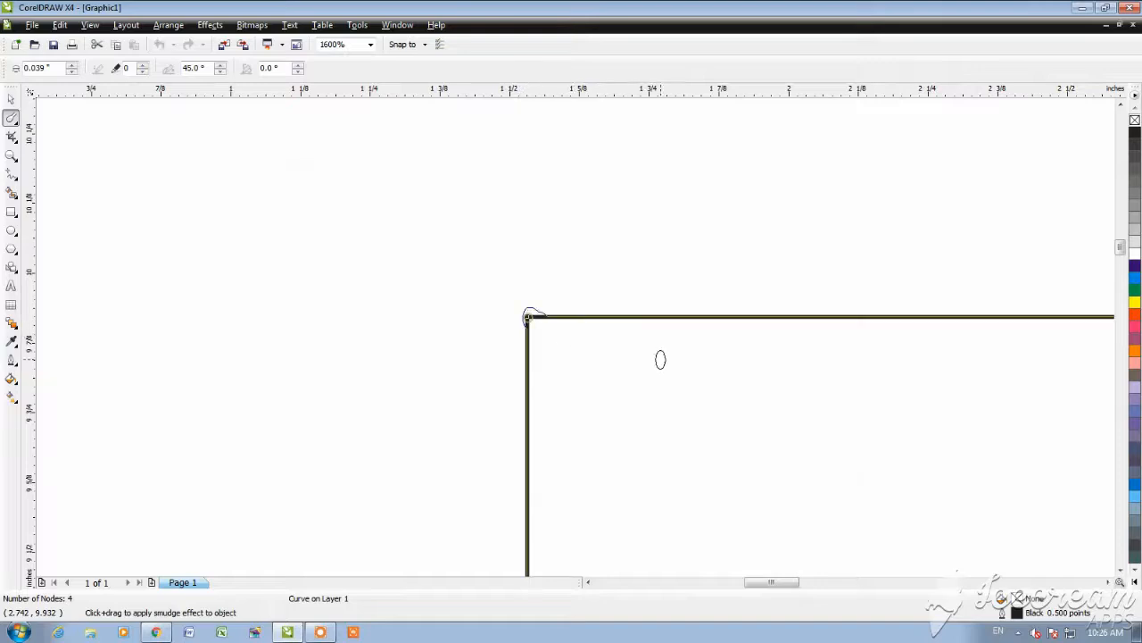
# Step: Smudge the rectangle's upper-right corner inward to form a ragged, curled notch
pyautogui.scroll(-3, 576, 335)
pyautogui.scroll(4, 913, 334)
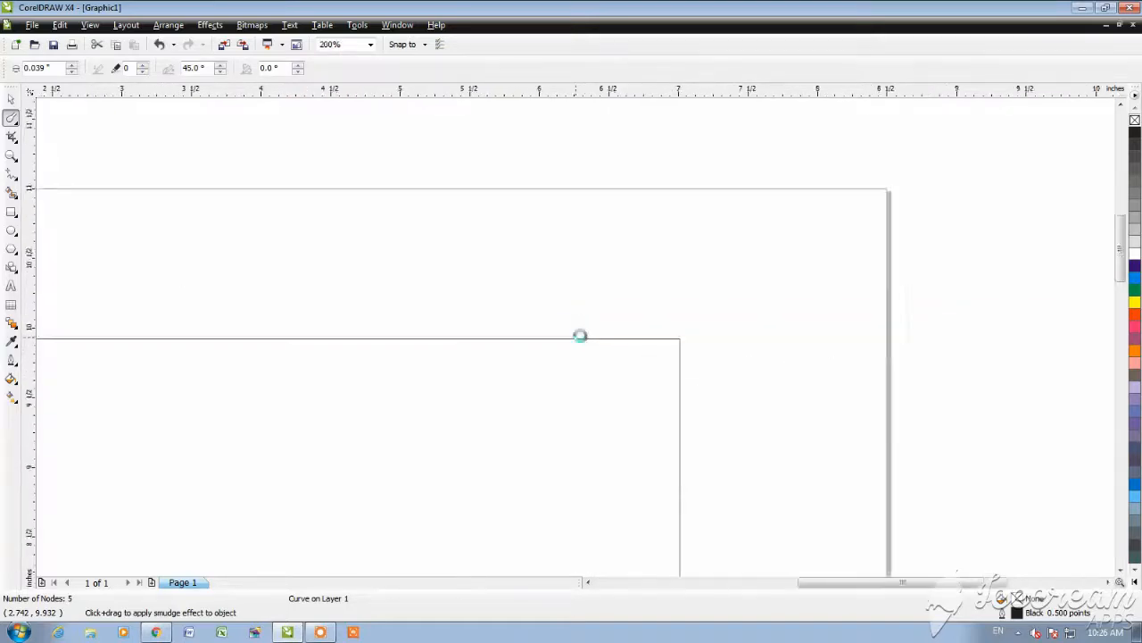
pyautogui.scroll(-2, 898, 330)
pyautogui.scroll(2, 576, 336)
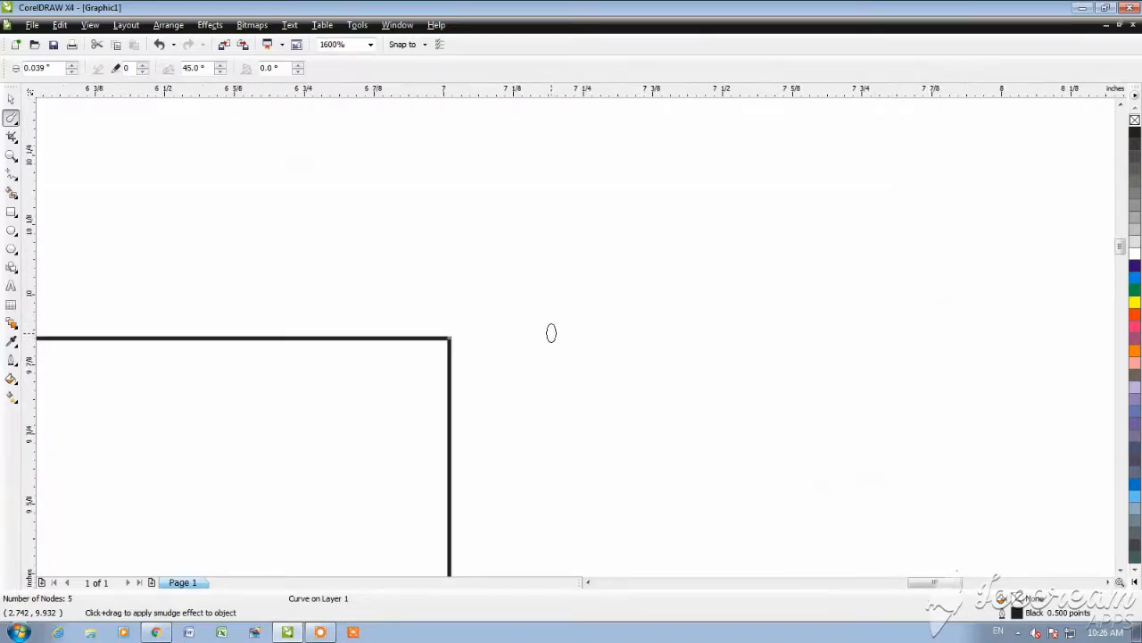
pyautogui.moveTo(449, 338)
pyautogui.mouseDown()
pyautogui.moveTo(471, 313)
pyautogui.moveTo(400, 368)
pyautogui.mouseUp()
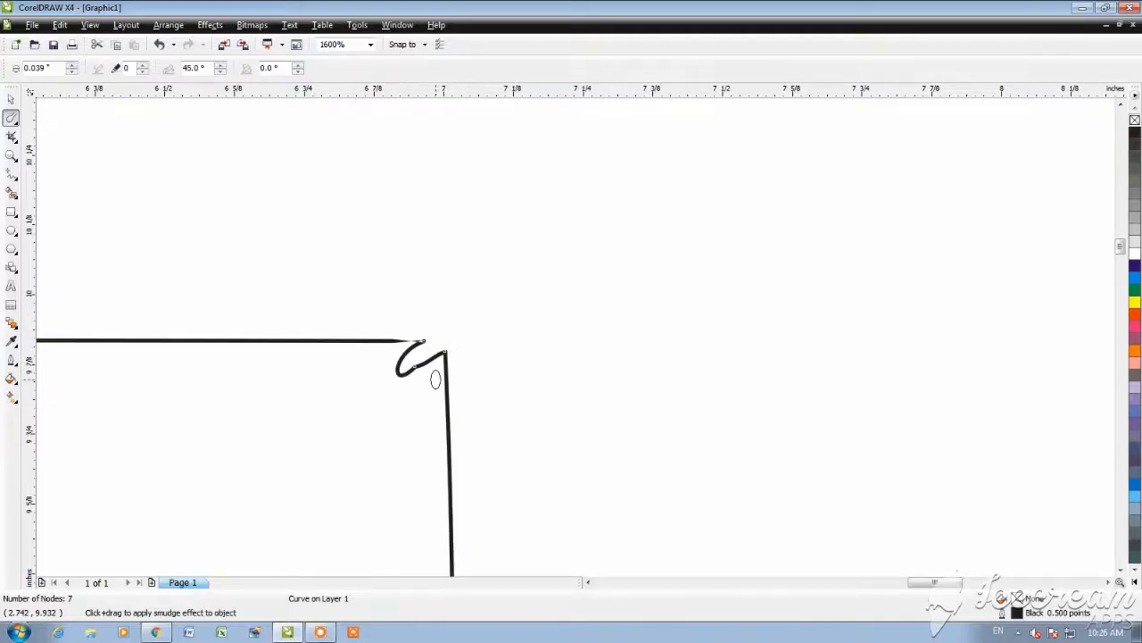
pyautogui.scroll(6, 435, 378)
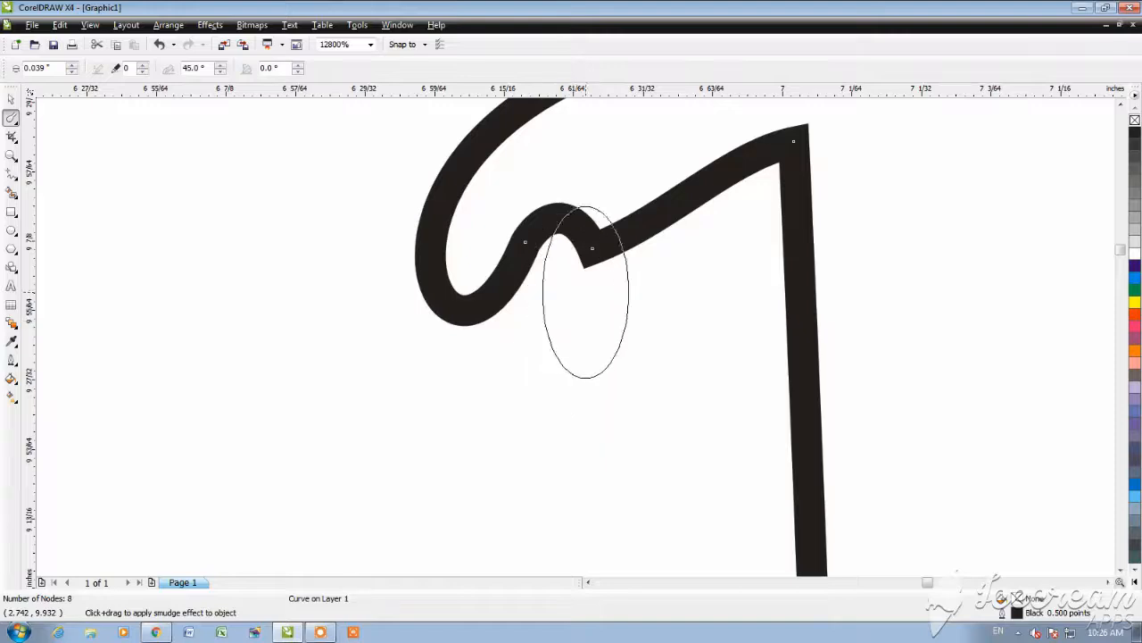
# Step: Smudge two small upward bumps into the top edge just beside the notched right corner
pyautogui.scroll(-6, 574, 337)
pyautogui.scroll(4, 574, 336)
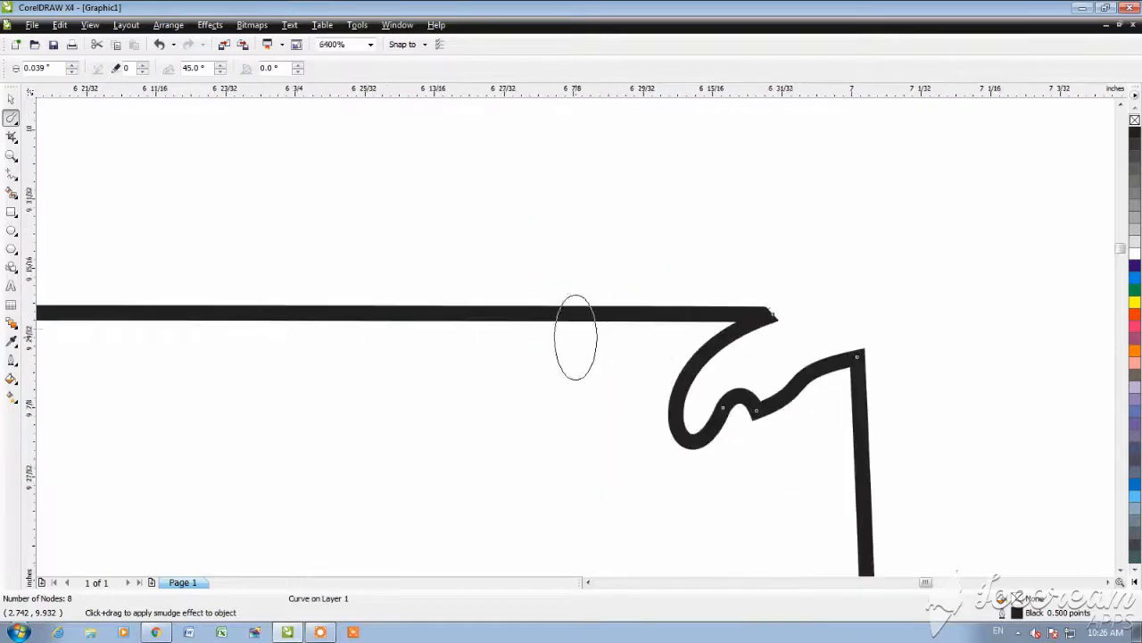
pyautogui.moveTo(599, 316); pyautogui.dragTo(592, 331)
pyautogui.moveTo(413, 320); pyautogui.dragTo(416, 319)
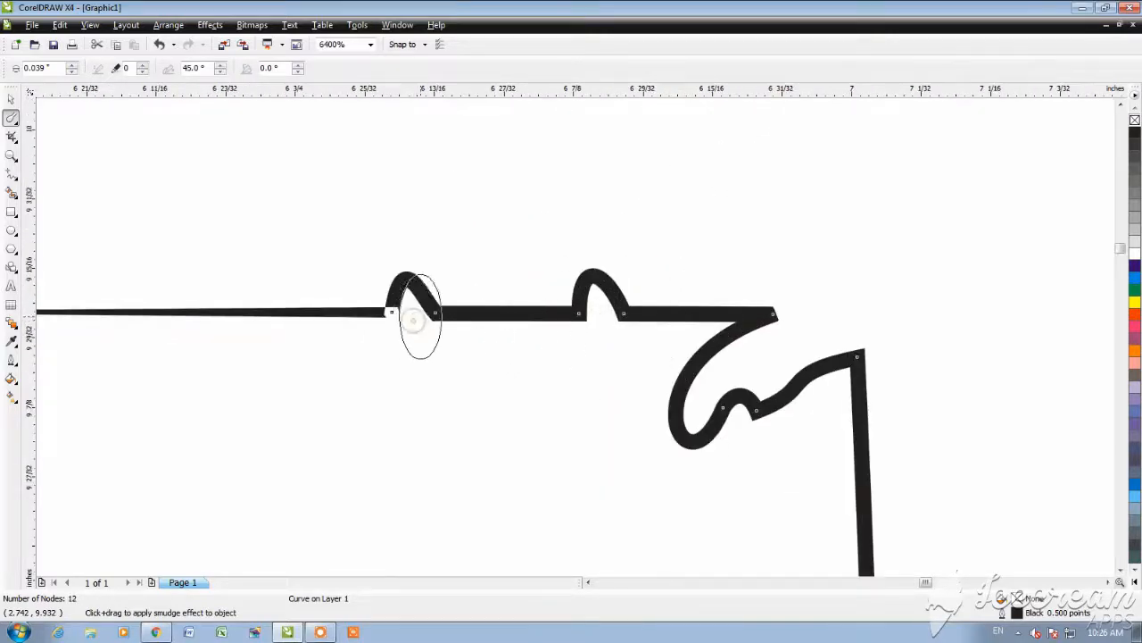
pyautogui.scroll(-6, 568, 343)
pyautogui.scroll(4, 465, 342)
# Step: Continue leftward along the top edge with smudge strokes that alternate small dips and low upward bumps
pyautogui.click(670, 307)
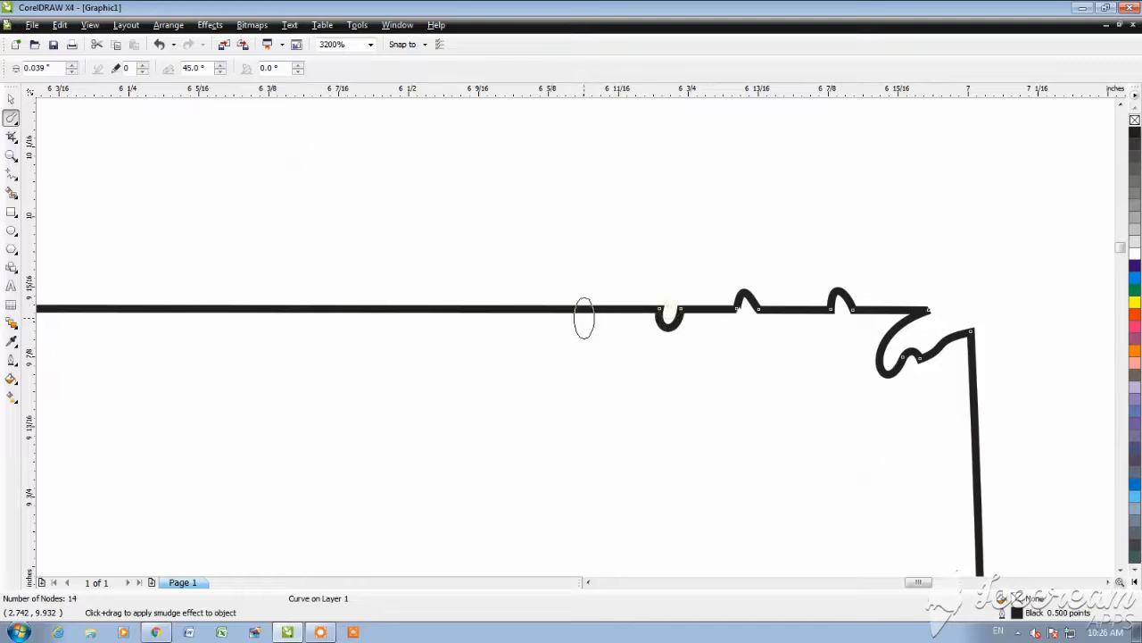
pyautogui.click(583, 321)
pyautogui.click(516, 307)
pyautogui.click(457, 312)
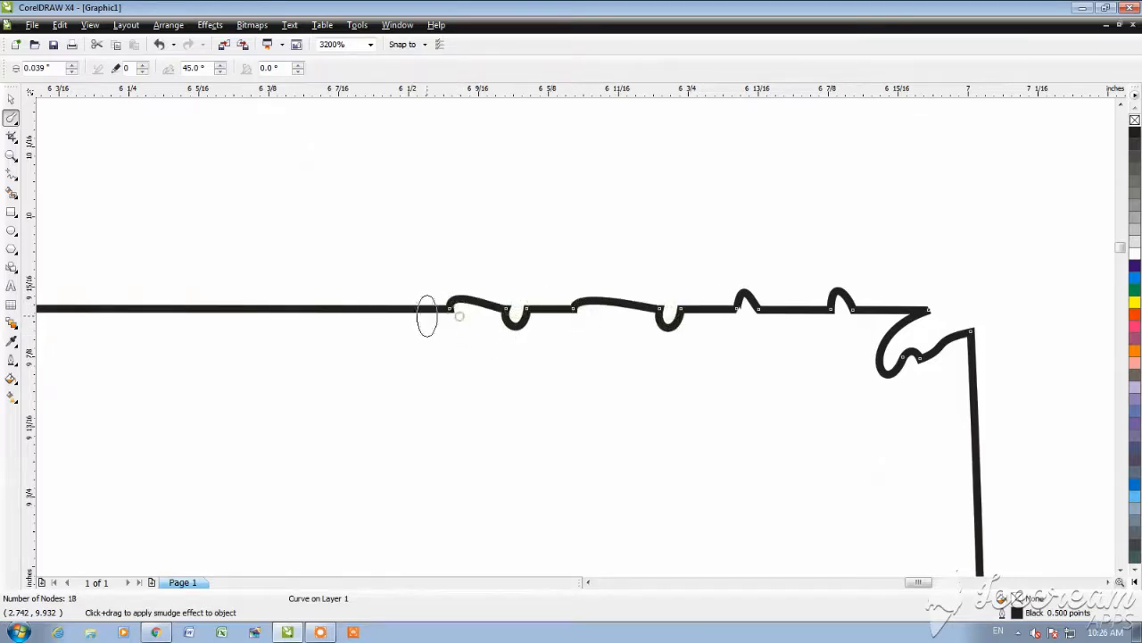
pyautogui.click(351, 313)
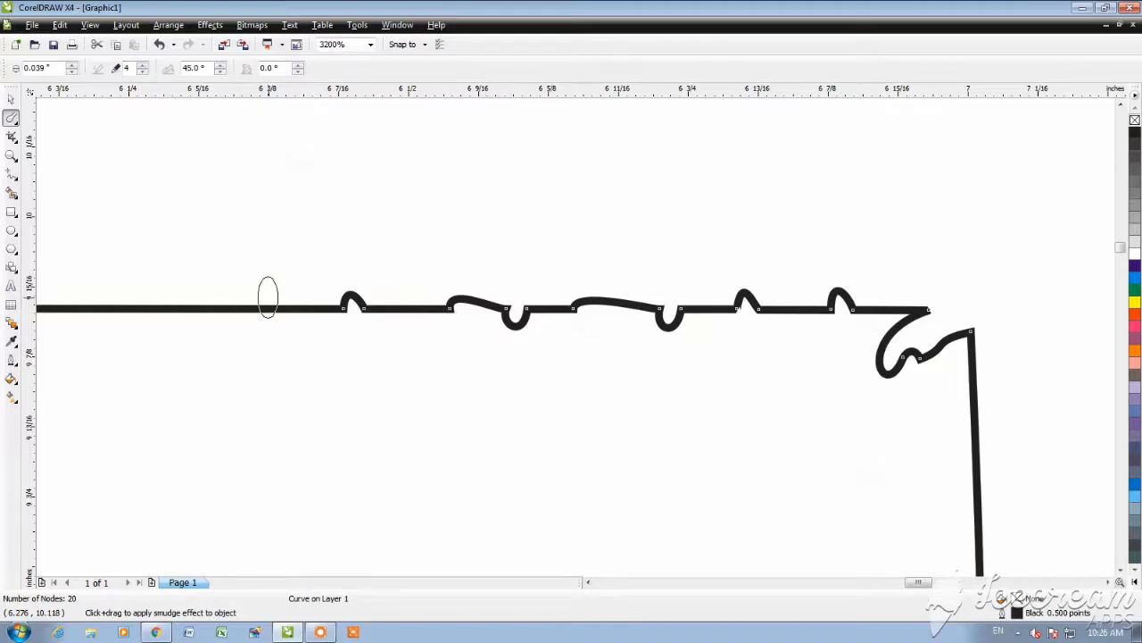
# Step: Set the Smudge Brush dryout to 4 and its bearing to 5°, adding more dips and bumps leftward along the top edge
pyautogui.moveTo(268, 308); pyautogui.dragTo(268, 329)
pyautogui.moveTo(179, 309); pyautogui.dragTo(179, 290)
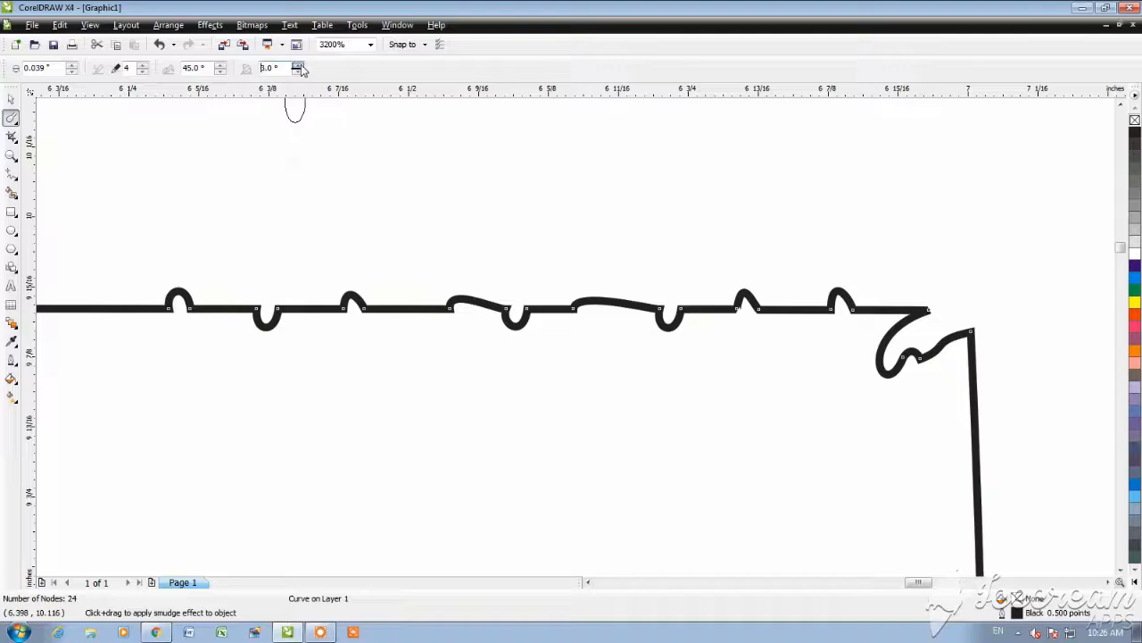
pyautogui.scroll(-2, 616, 369)
pyautogui.scroll(3, 574, 339)
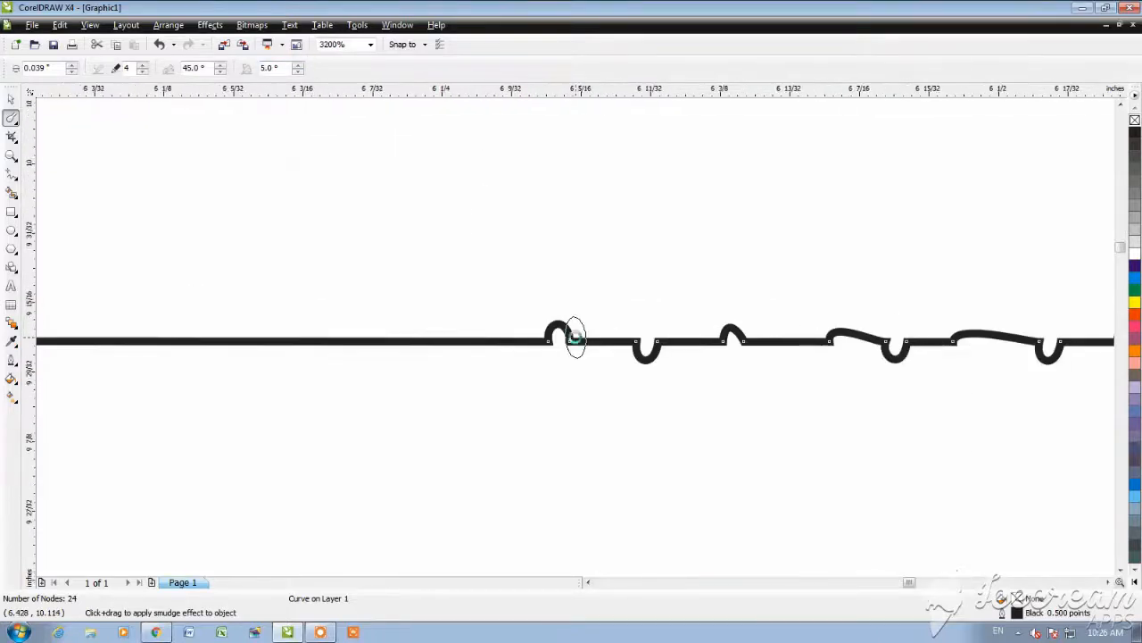
pyautogui.click(449, 347)
pyautogui.click(351, 347)
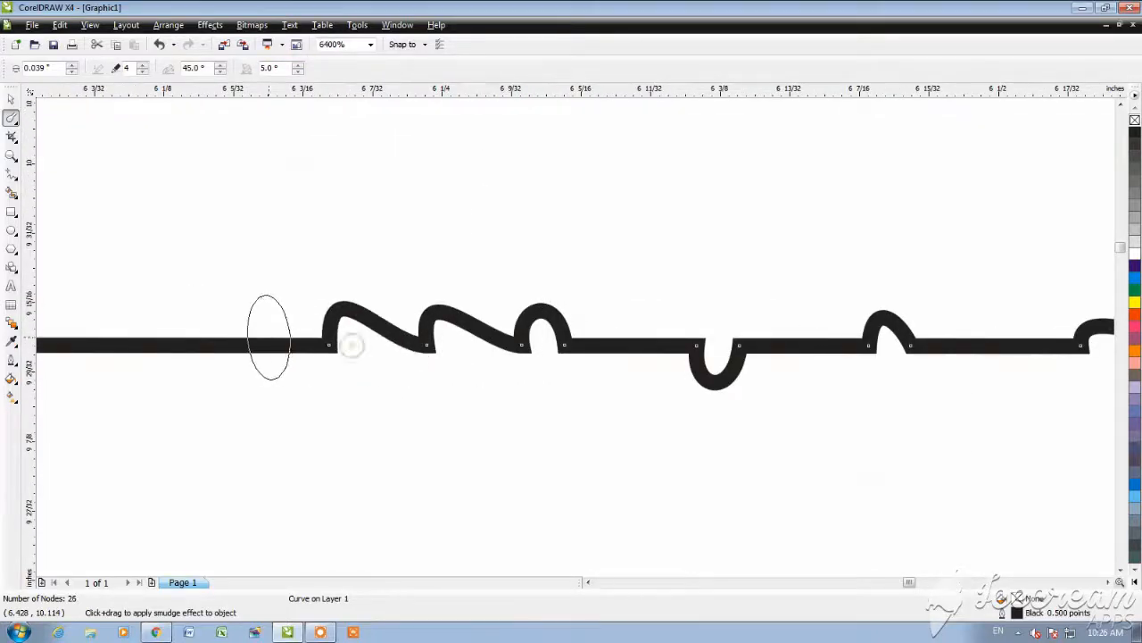
pyautogui.click(250, 337)
pyautogui.click(158, 345)
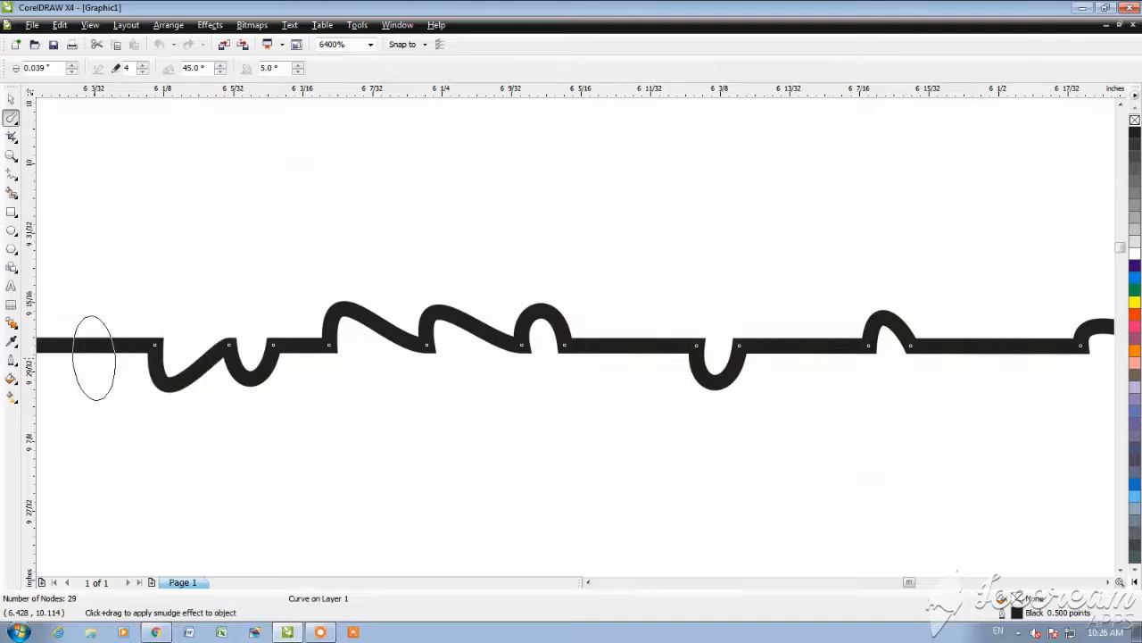
# Step: Smudge a tall leaning loop, a dip and another slanted bump farther left on the top edge
pyautogui.scroll(-3, 576, 337)
pyautogui.scroll(3, 573, 335)
pyautogui.moveTo(624, 256)
pyautogui.mouseDown()
pyautogui.moveTo(619, 209)
pyautogui.moveTo(554, 205)
pyautogui.mouseUp()
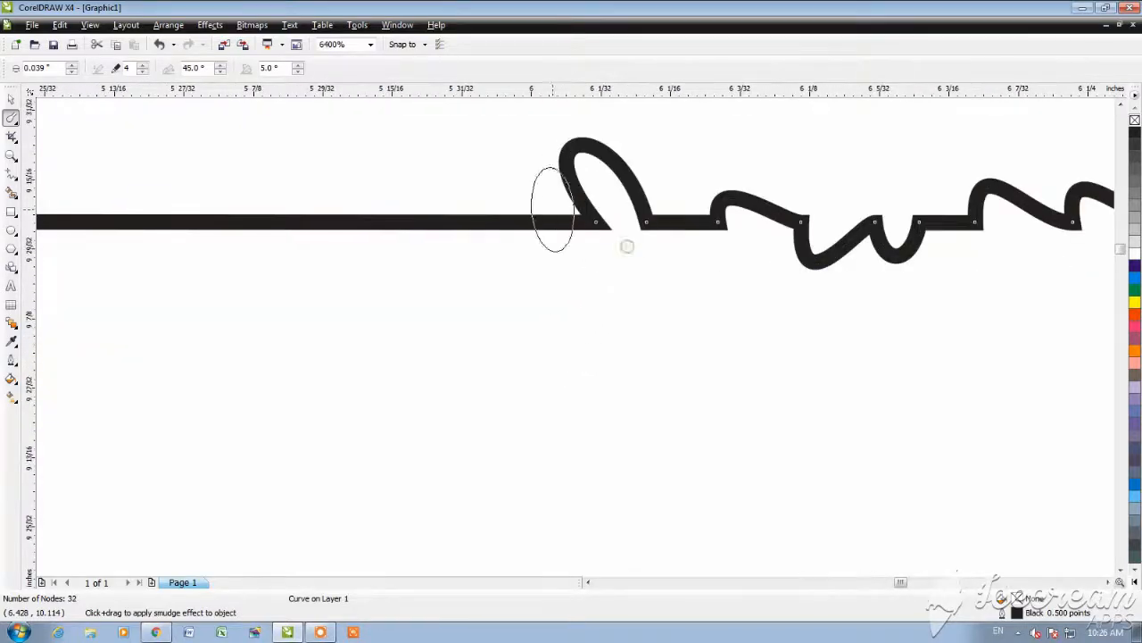
pyautogui.moveTo(465, 217); pyautogui.dragTo(485, 193)
pyautogui.moveTo(391, 230)
pyautogui.mouseDown()
pyautogui.moveTo(375, 200)
pyautogui.moveTo(387, 391)
pyautogui.moveTo(390, 283)
pyautogui.mouseUp()
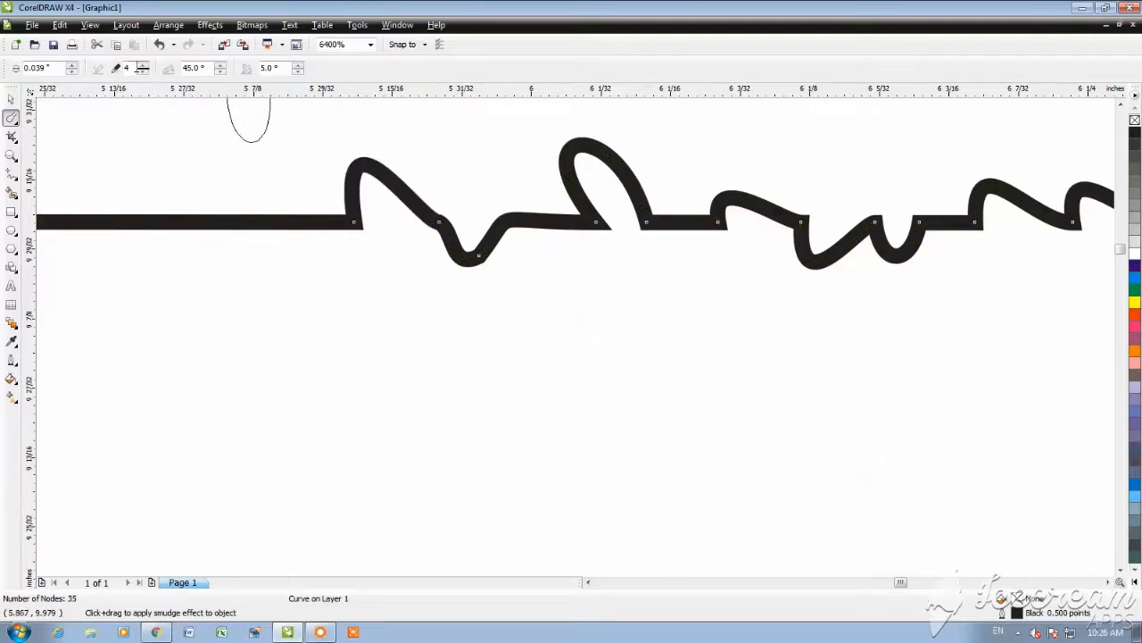
# Step: Increase the Smudge Brush nib size to 0.089 inch and push two rounded upward bumps into the top edge
pyautogui.click(73, 65)
pyautogui.click(150, 234)
pyautogui.scroll(-5, 575, 337)
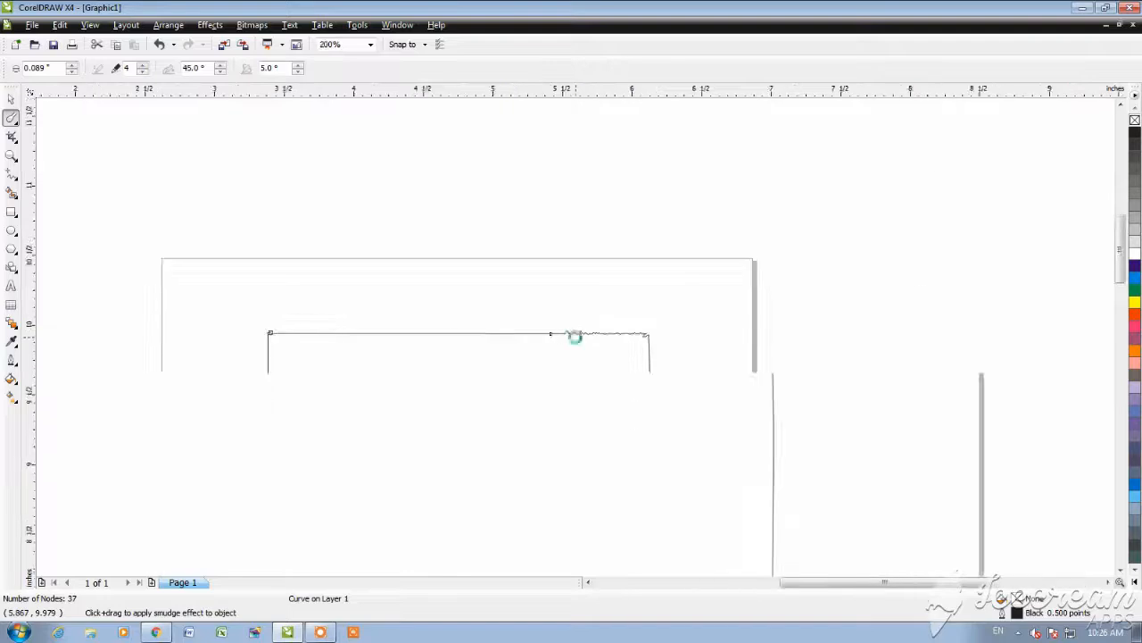
pyautogui.scroll(3, 576, 337)
pyautogui.moveTo(581, 339); pyautogui.dragTo(581, 357)
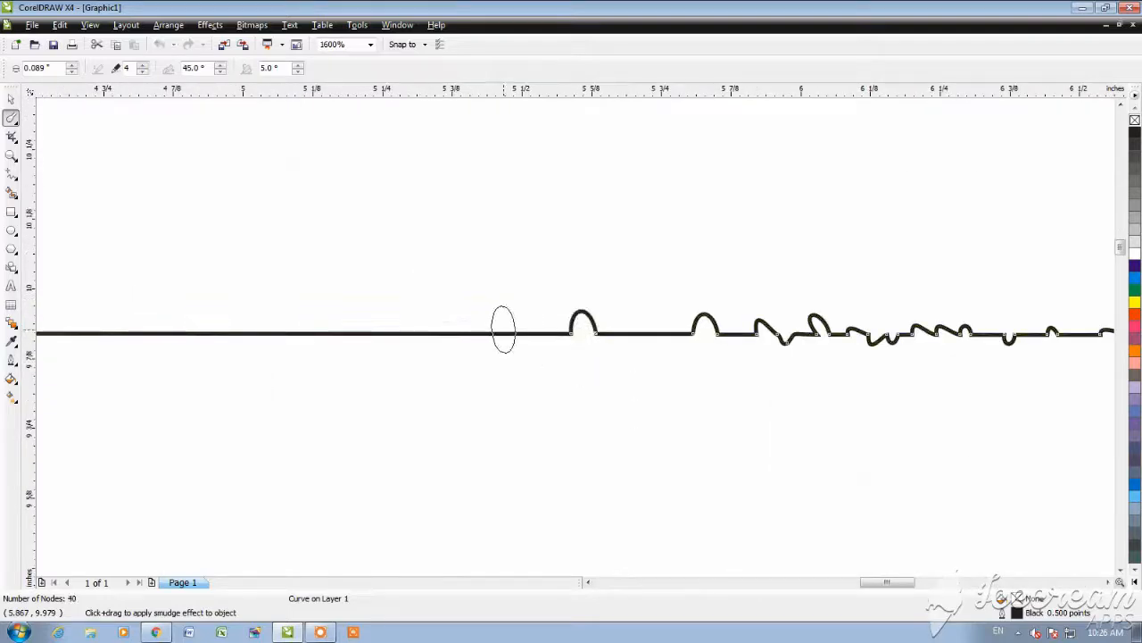
# Step: Smudge a row of five rounded downward dips into the top edge to the left of the upward bumps
pyautogui.moveTo(503, 330); pyautogui.dragTo(503, 351)
pyautogui.moveTo(428, 326)
pyautogui.mouseDown()
pyautogui.moveTo(429, 351)
pyautogui.moveTo(378, 352)
pyautogui.mouseUp()
pyautogui.moveTo(320, 331); pyautogui.dragTo(319, 352)
pyautogui.moveTo(260, 330); pyautogui.dragTo(260, 353)
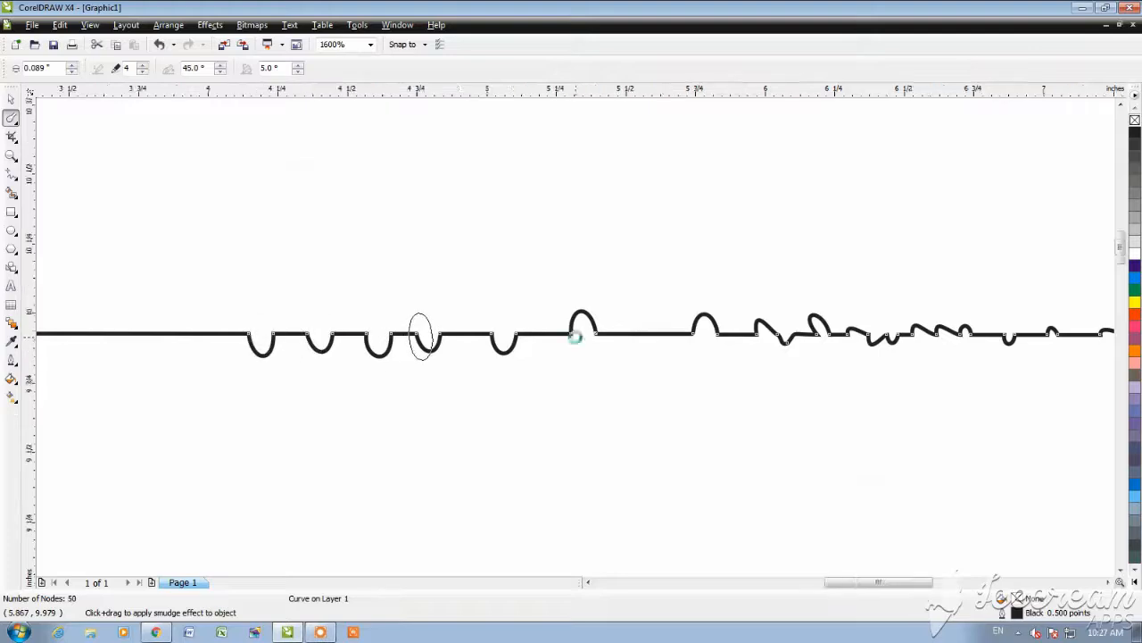
# Step: Smudge four rounded upward bumps followed by one downward dip, continuing left from the row of dips on the top edge
pyautogui.scroll(-2, 421, 337)
pyautogui.scroll(2, 550, 345)
pyautogui.click(472, 303)
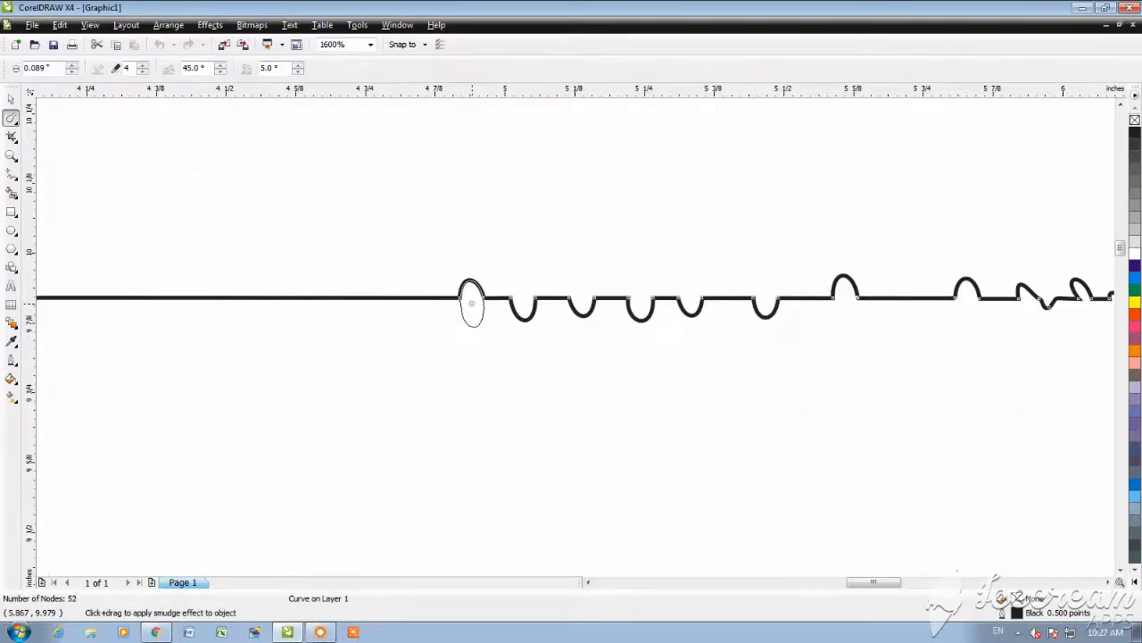
pyautogui.click(436, 301)
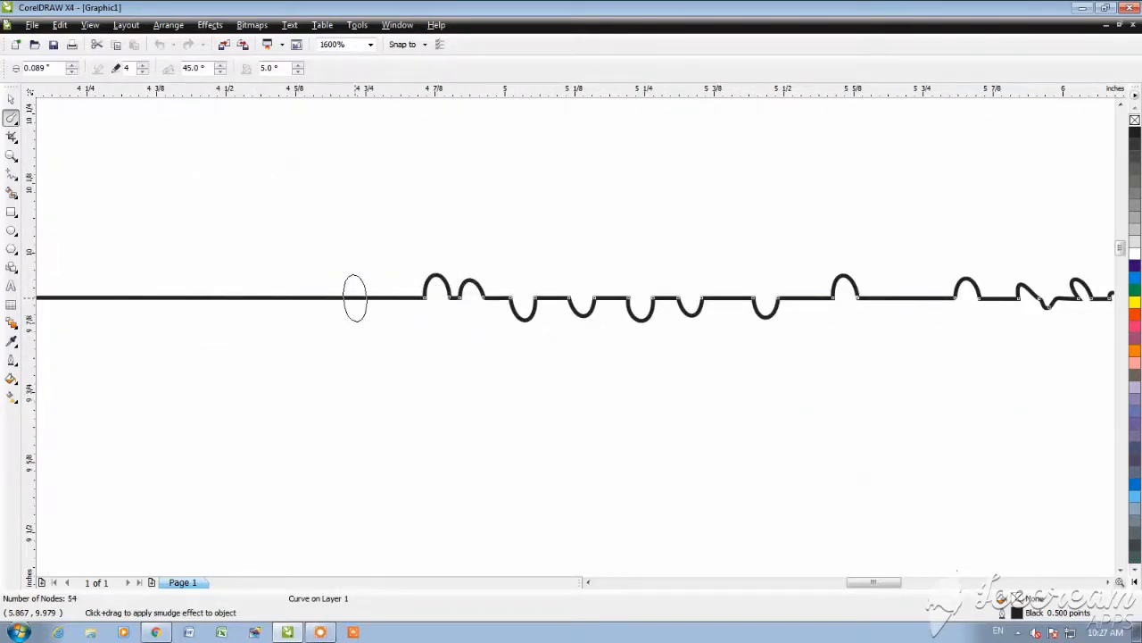
pyautogui.click(355, 297)
pyautogui.scroll(3, 357, 296)
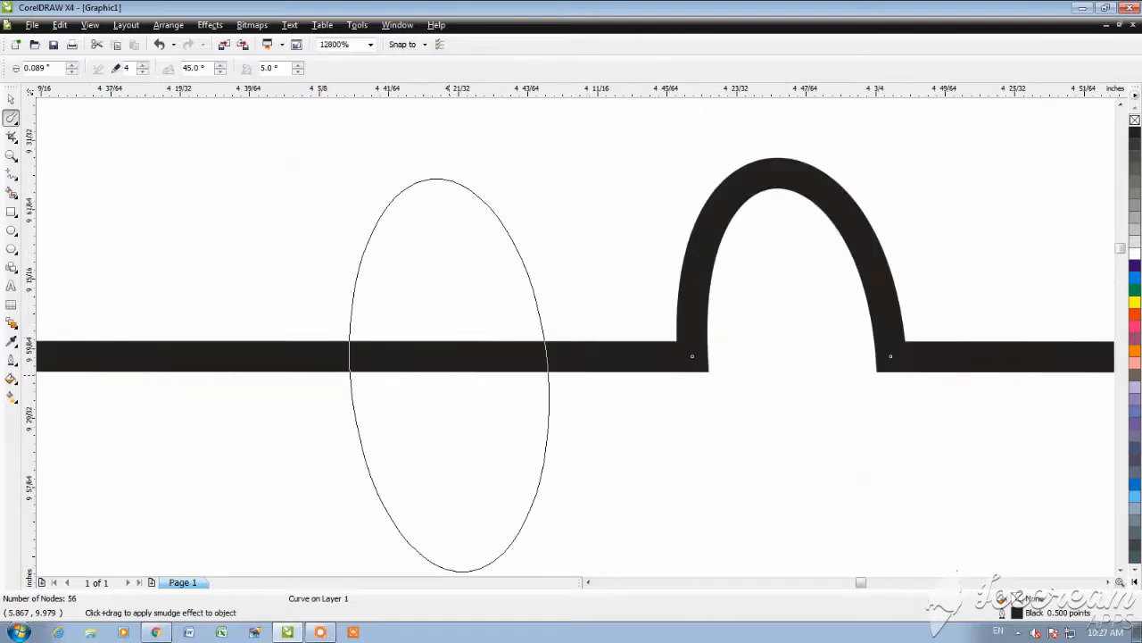
pyautogui.click(449, 374)
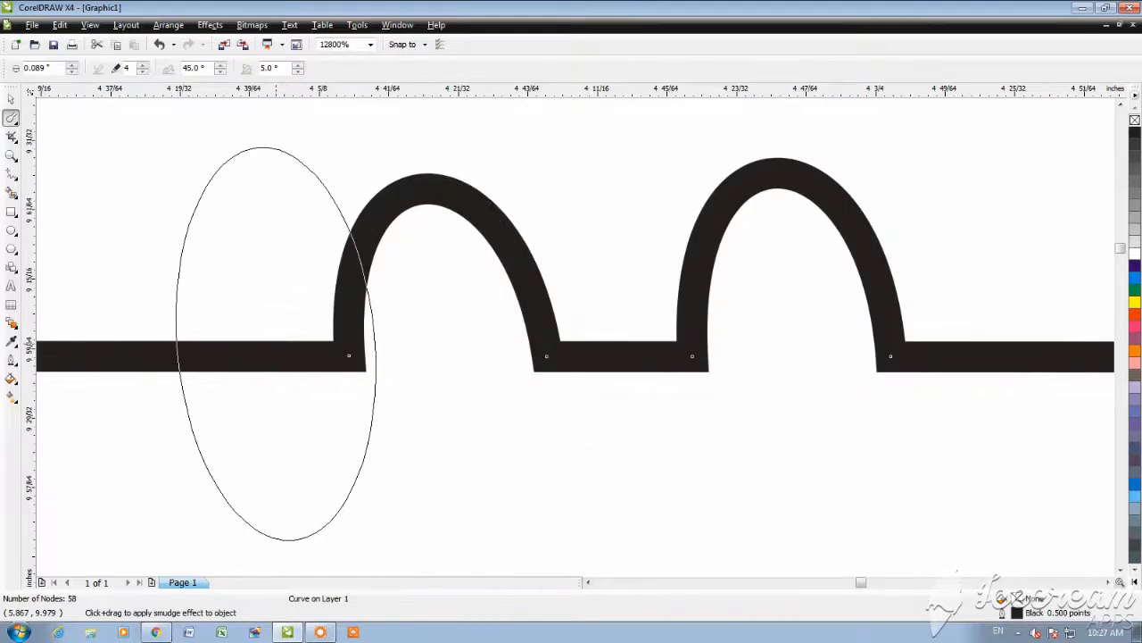
pyautogui.click(225, 334)
pyautogui.scroll(-4, 286, 356)
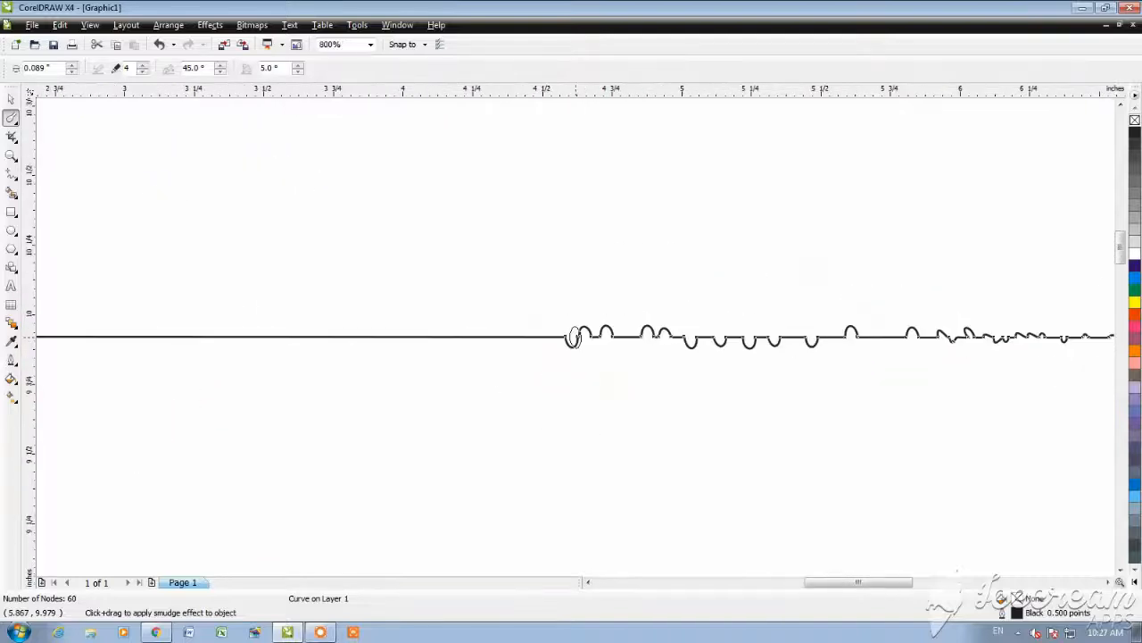
pyautogui.scroll(-3, 563, 302)
pyautogui.scroll(1, 576, 334)
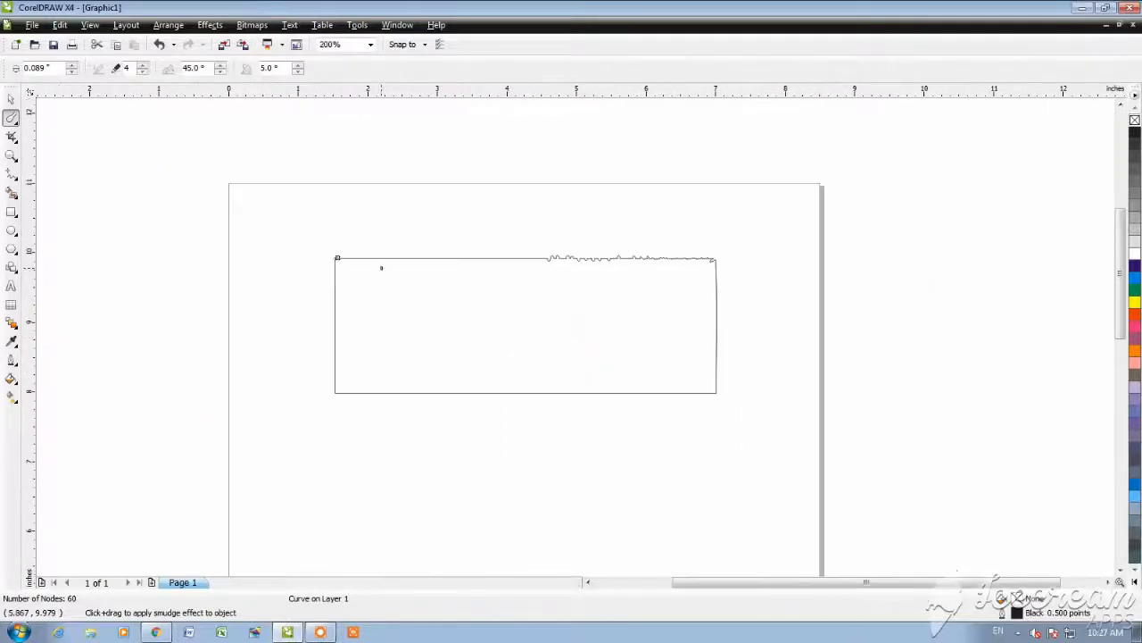
pyautogui.scroll(1, 481, 263)
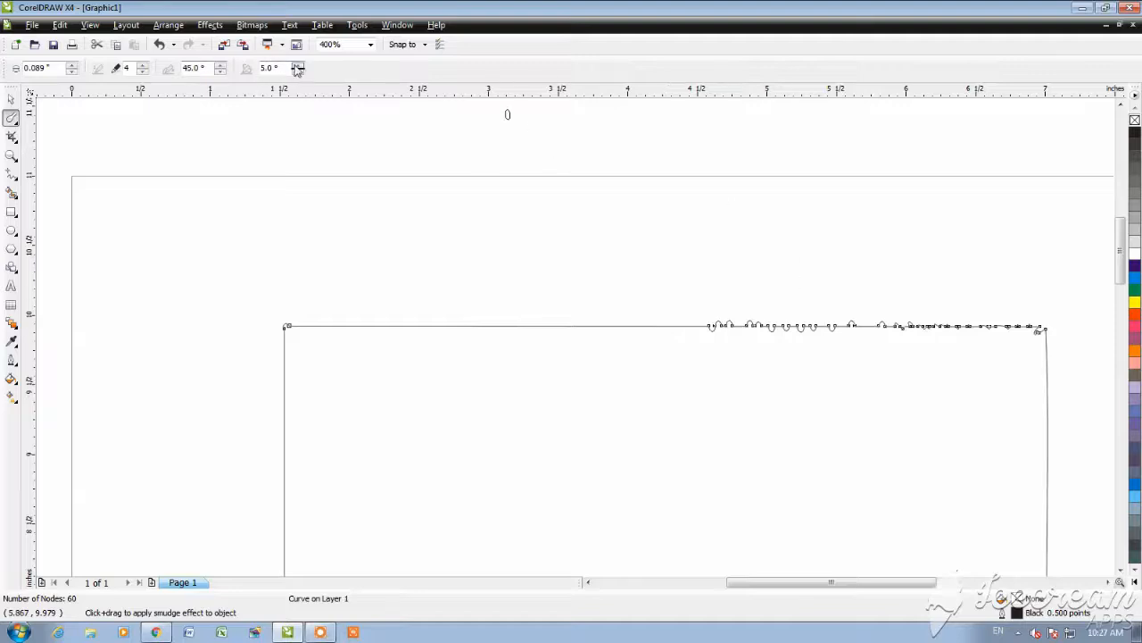
# Step: Delete the smudged rectangle from the page
pyautogui.click(10, 100)
pyautogui.moveTo(670, 413); pyautogui.dragTo(521, 289)
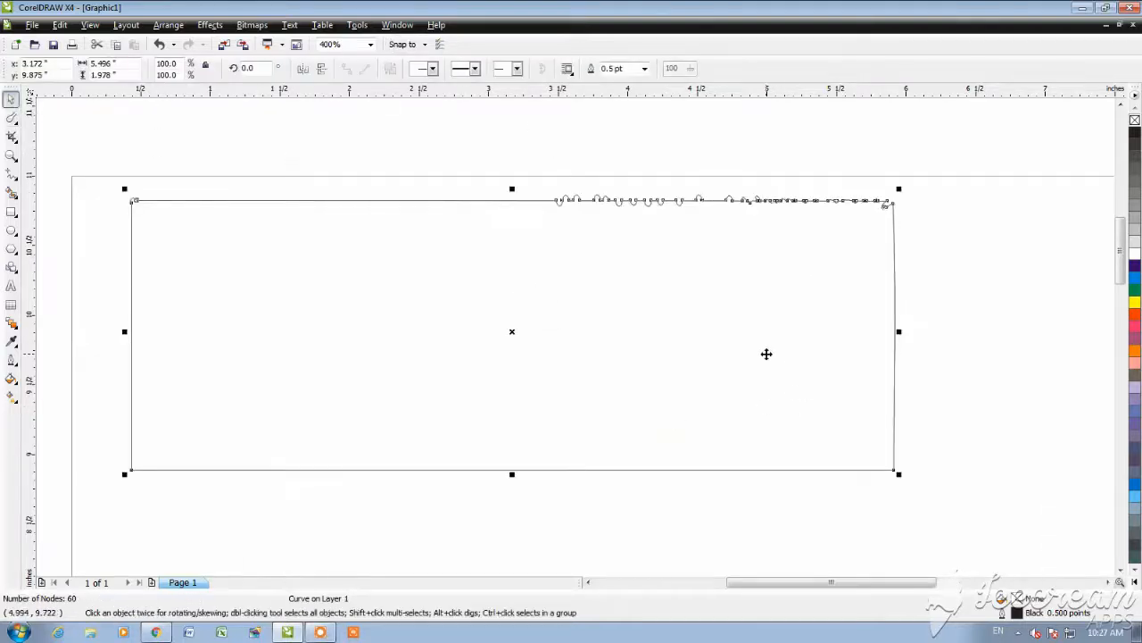
pyautogui.press('Delete')
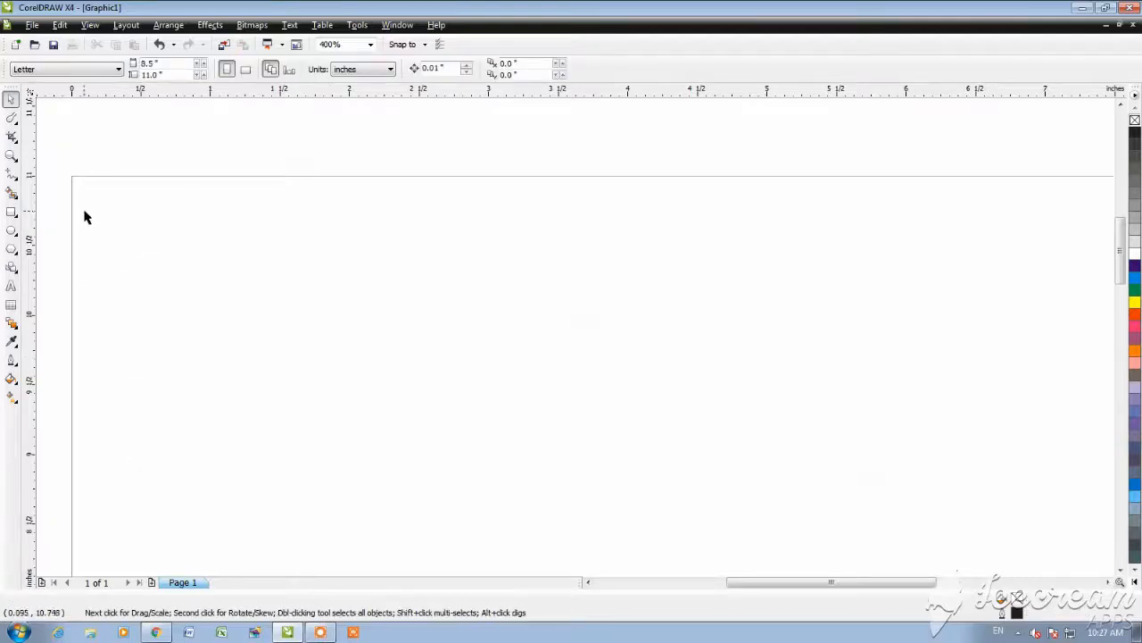
# Step: Draw a nearly horizontal straight line about 4.82 inches long across the upper page with the 3-Point Curve tool
pyautogui.click(13, 177)
pyautogui.click(72, 262)
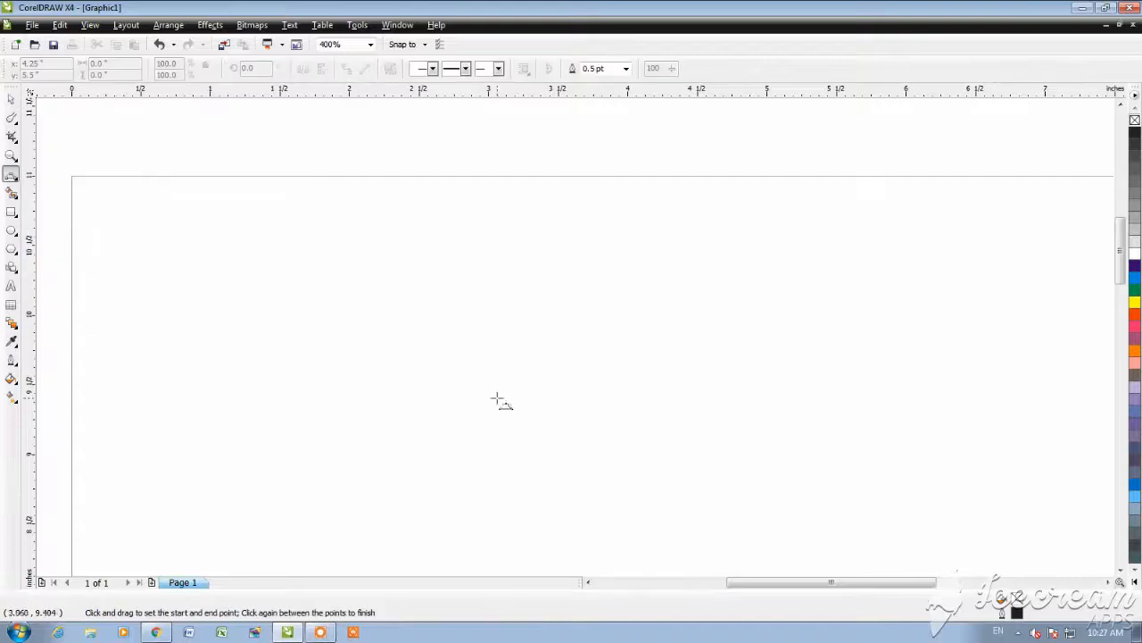
pyautogui.moveTo(222, 390); pyautogui.dragTo(894, 385)
pyautogui.click(894, 385)
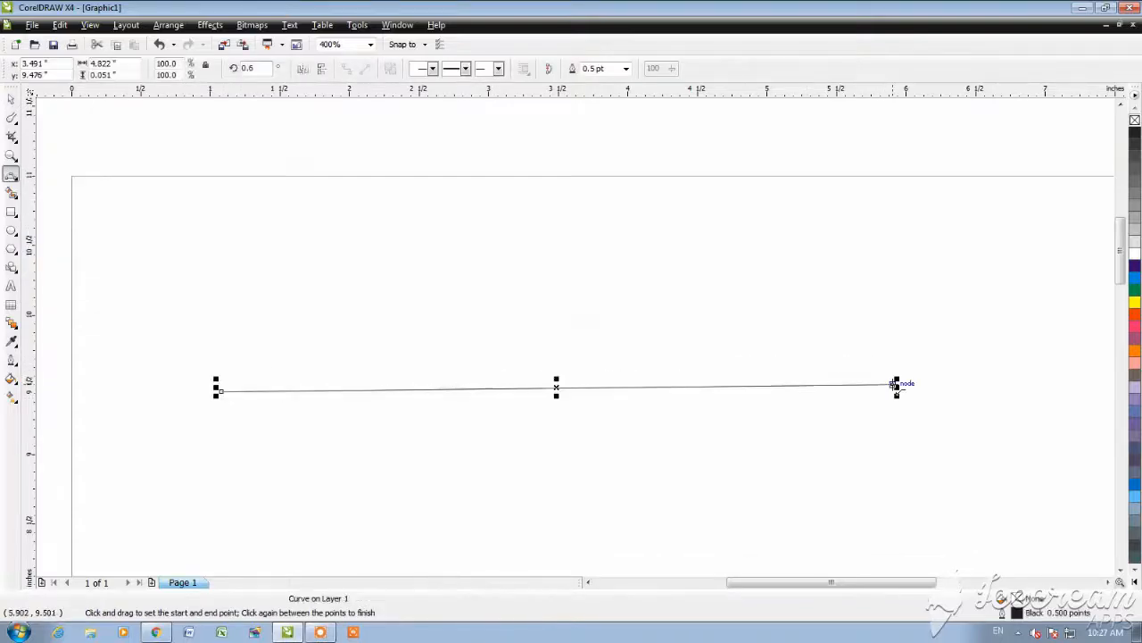
# Step: Set the new line's outline width to 3.0 pt
pyautogui.scroll(1, 576, 339)
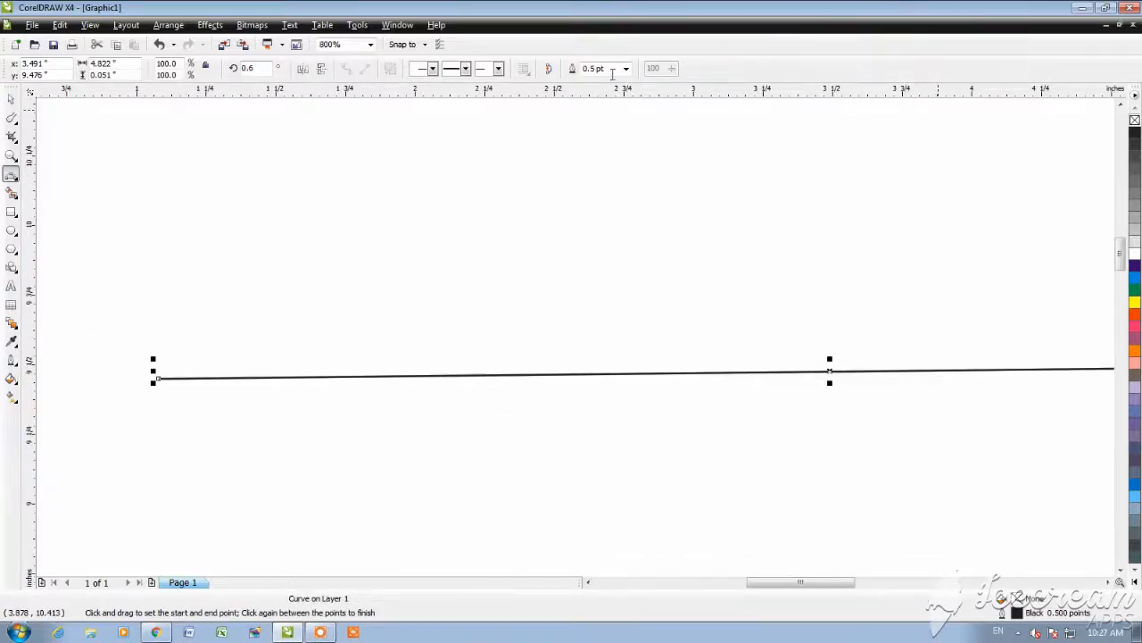
pyautogui.click(625, 70)
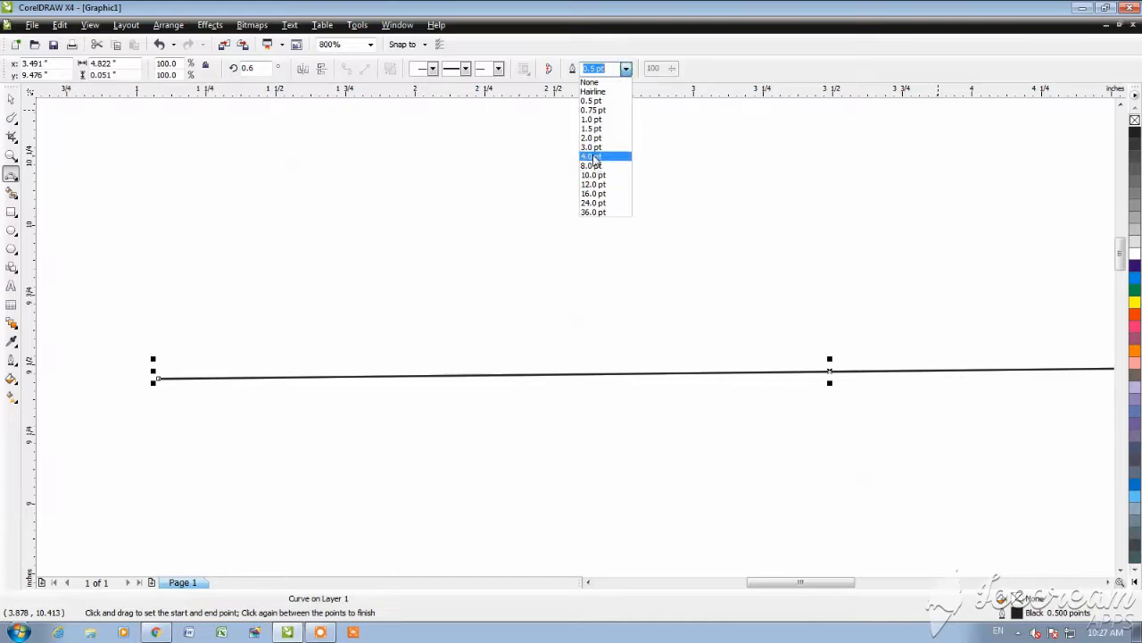
pyautogui.click(592, 147)
pyautogui.click(11, 98)
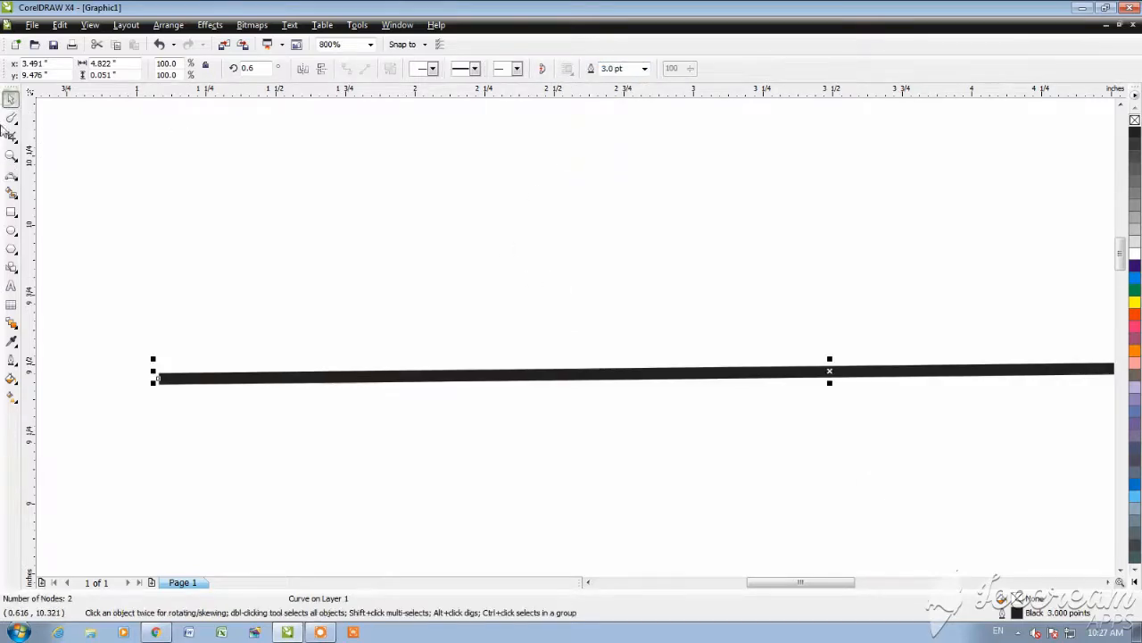
# Step: Smudge one rounded downward dip into the line near its left end with the Smudge Brush
pyautogui.click(11, 118)
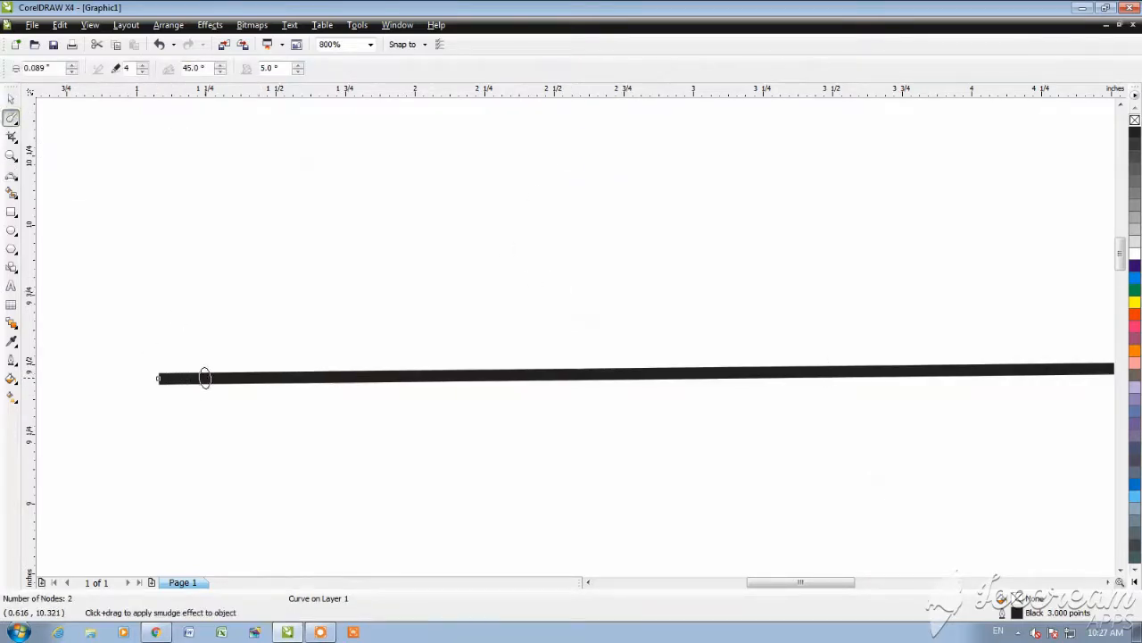
pyautogui.moveTo(233, 376); pyautogui.dragTo(235, 356)
pyautogui.moveTo(354, 375); pyautogui.dragTo(355, 371)
pyautogui.hotkey('ctrl', 'z')
pyautogui.scroll(3, 352, 375)
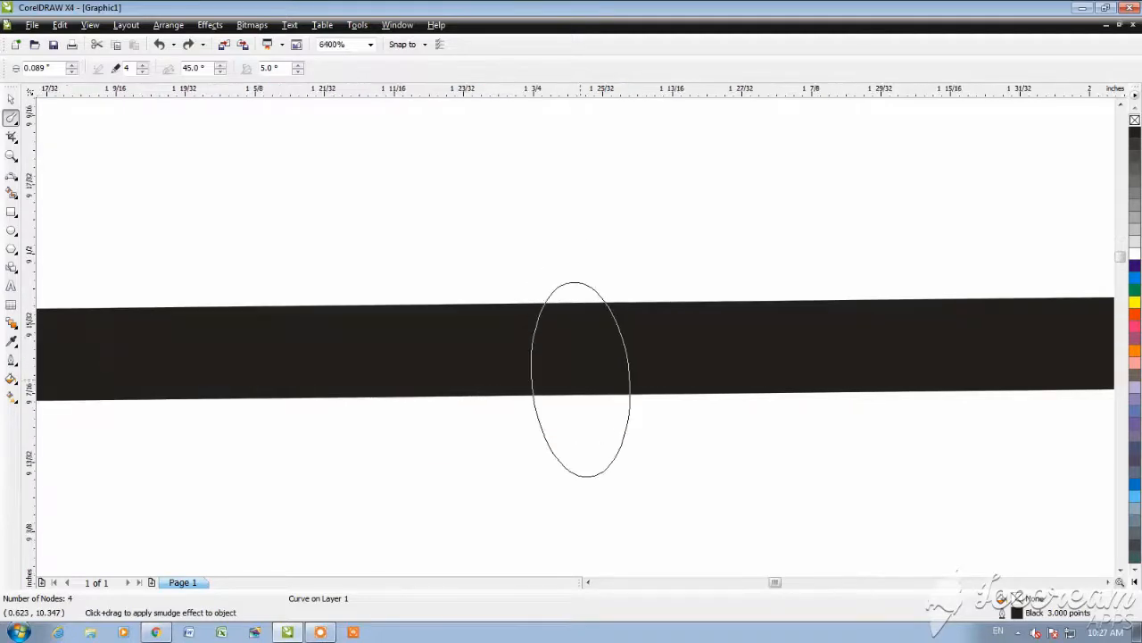
pyautogui.moveTo(581, 382); pyautogui.dragTo(581, 383)
pyautogui.hotkey('ctrl', 'z')
# Step: Smudge three more rounded downward dips into the line, spaced roughly evenly to the right of the first dip
pyautogui.click(586, 318)
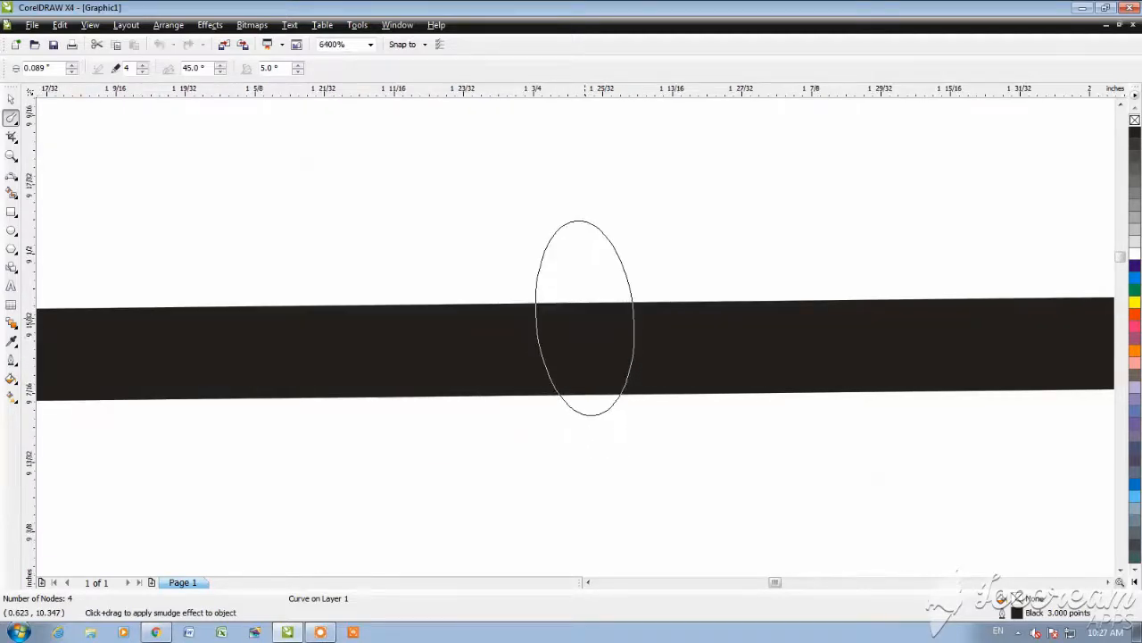
pyautogui.scroll(-1, 574, 336)
pyautogui.scroll(-4, 575, 337)
pyautogui.scroll(3, 612, 336)
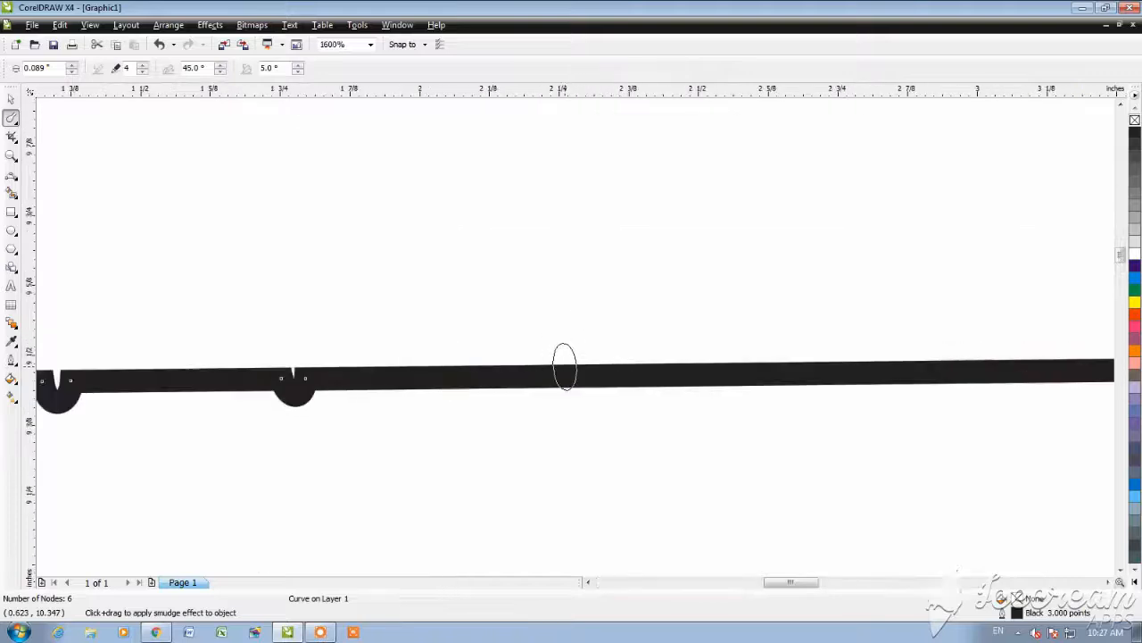
pyautogui.click(565, 366)
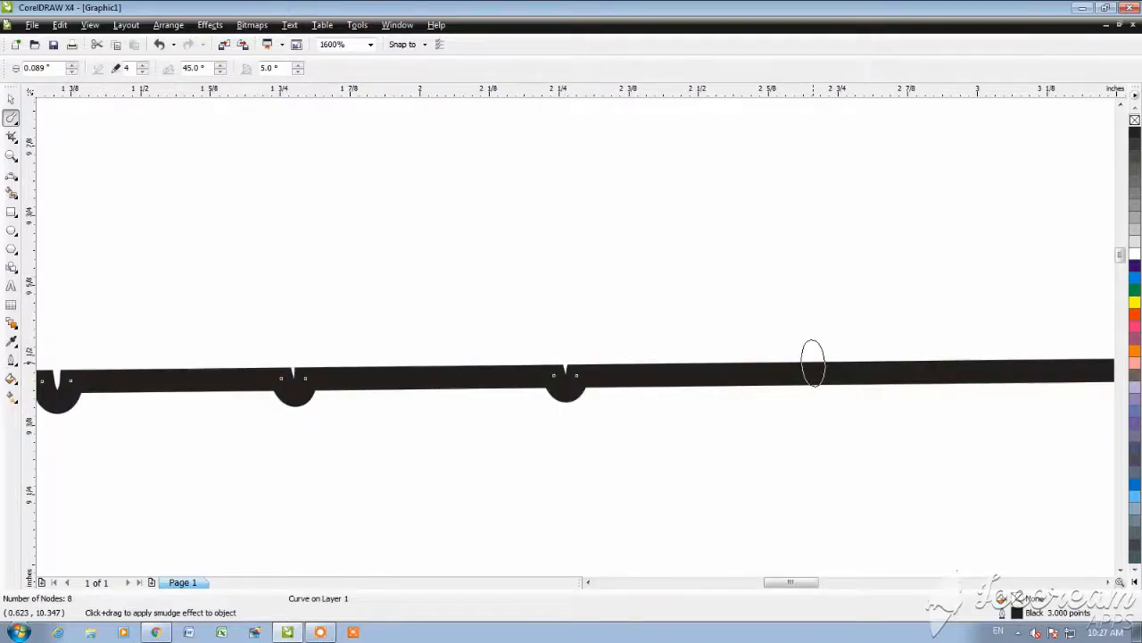
pyautogui.click(812, 364)
# Step: Continue the row with six more evenly spaced downward smudge dips, reaching close to the line's right end
pyautogui.scroll(-3, 577, 334)
pyautogui.scroll(2, 321, 339)
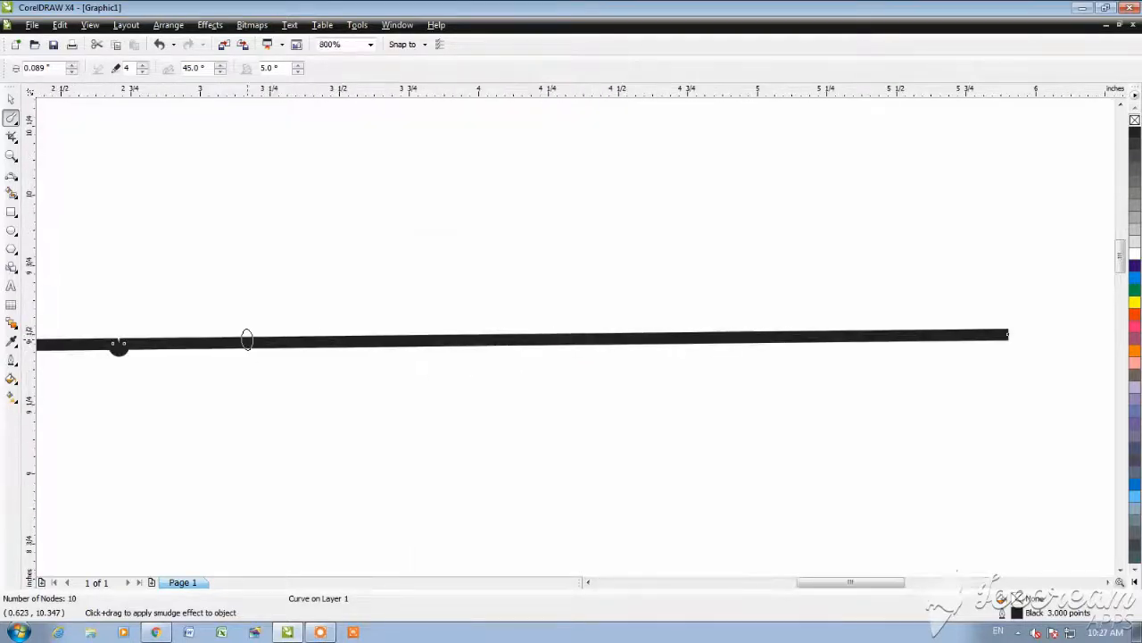
pyautogui.click(248, 341)
pyautogui.click(375, 341)
pyautogui.click(515, 337)
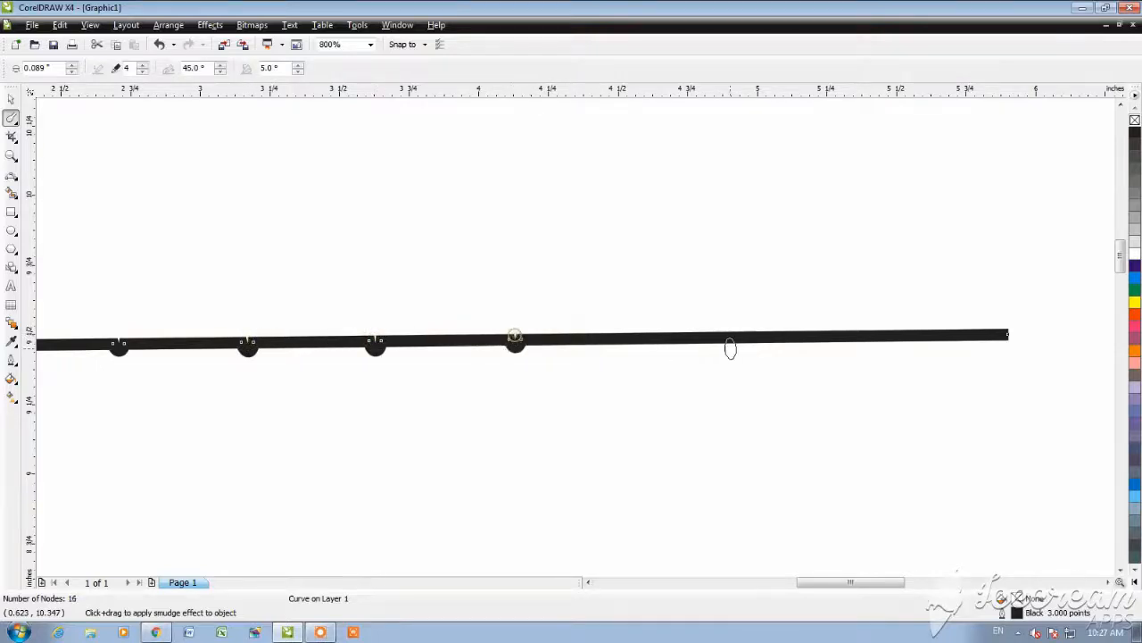
pyautogui.click(662, 336)
pyautogui.click(782, 333)
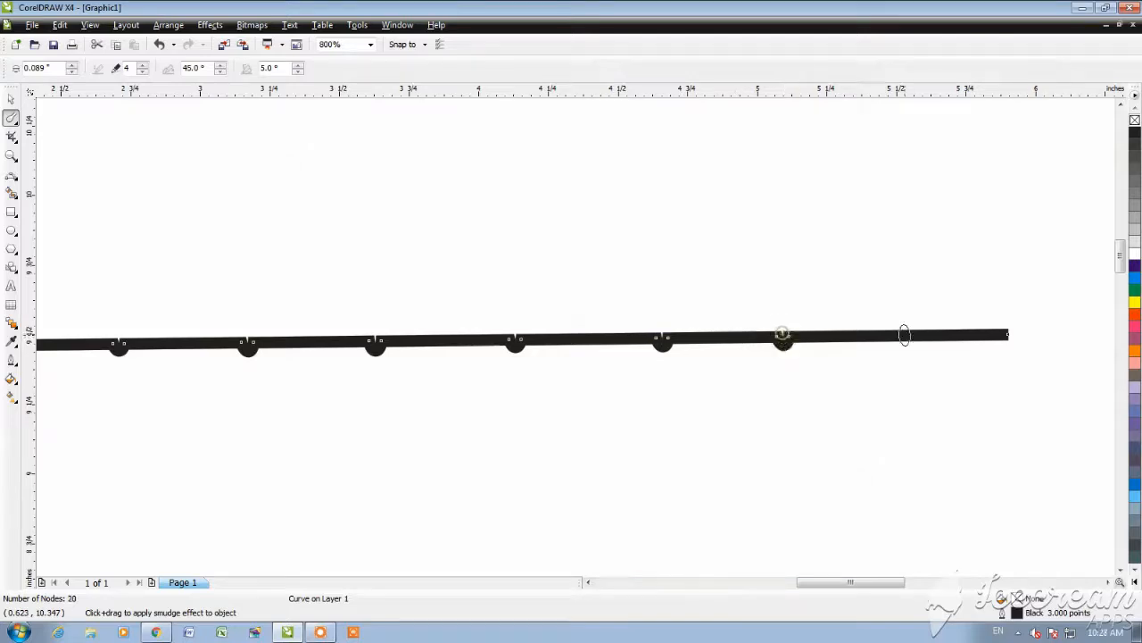
pyautogui.click(910, 332)
pyautogui.scroll(-1, 572, 339)
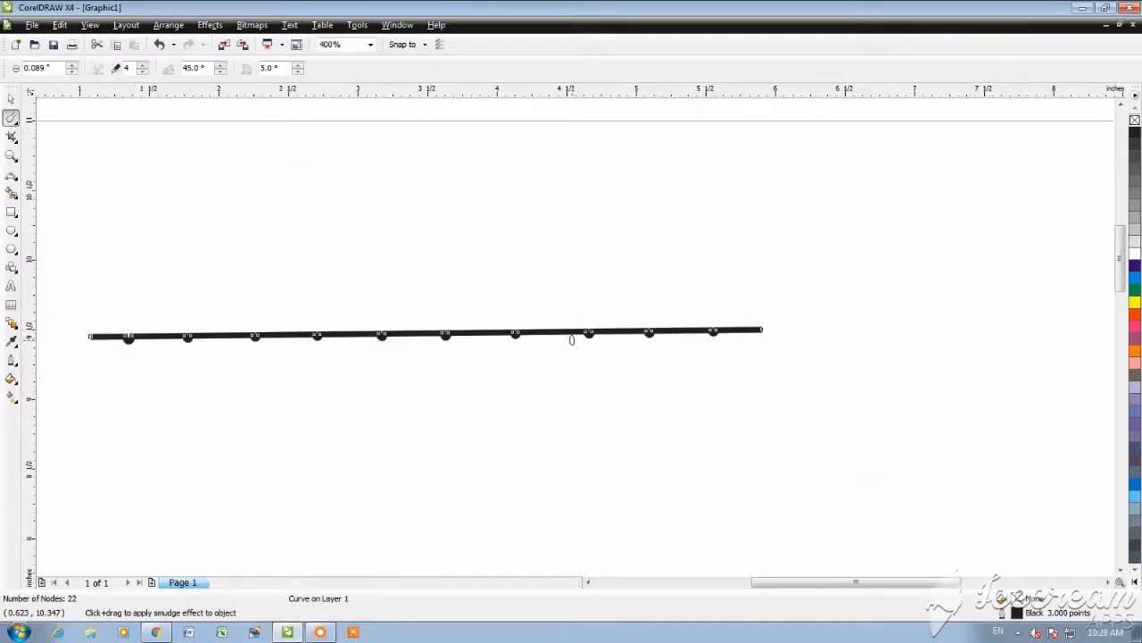
# Step: Widen the first dip with the Shape tool by moving its right node to about 1.44 inches horizontally
pyautogui.click(11, 100)
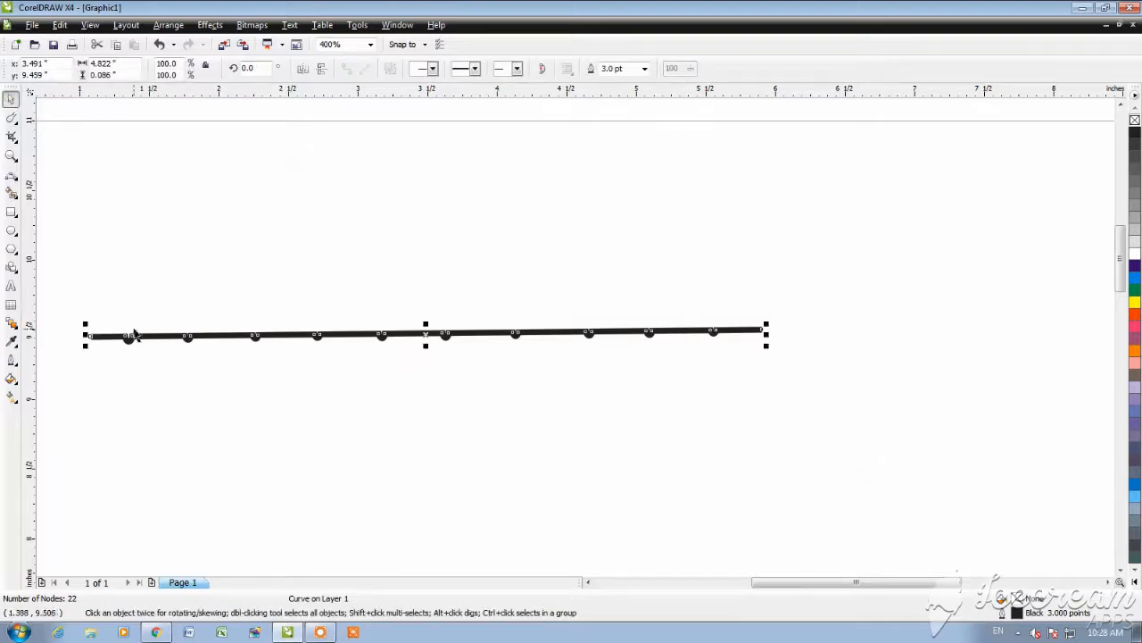
pyautogui.click(18, 122)
pyautogui.click(59, 130)
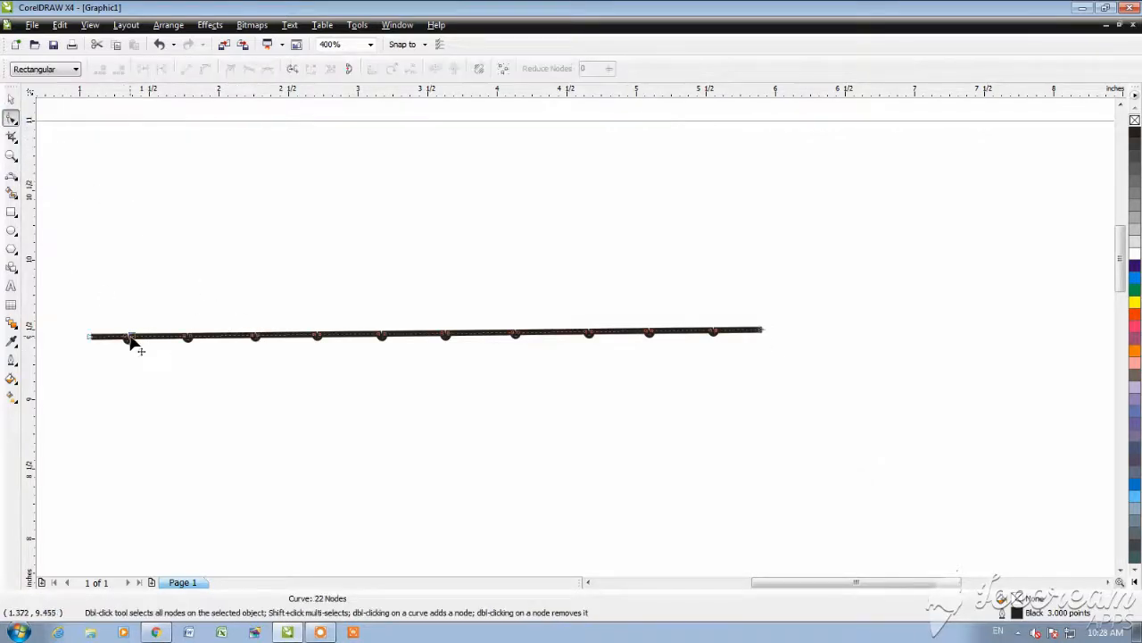
pyautogui.scroll(4, 125, 338)
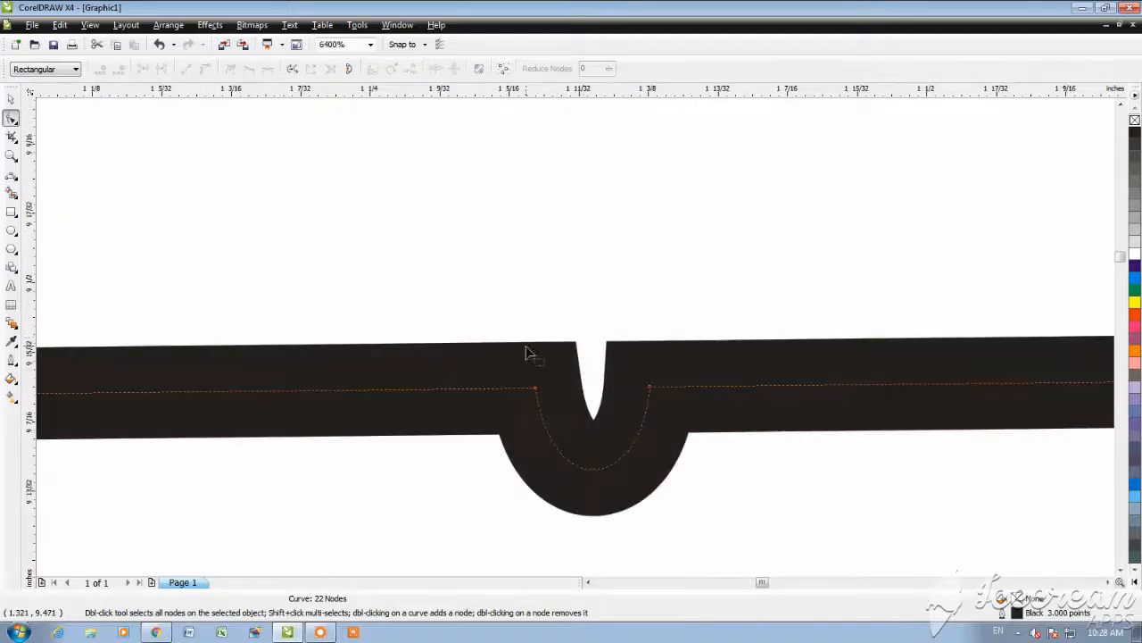
pyautogui.scroll(-3, 526, 353)
pyautogui.scroll(2, 560, 317)
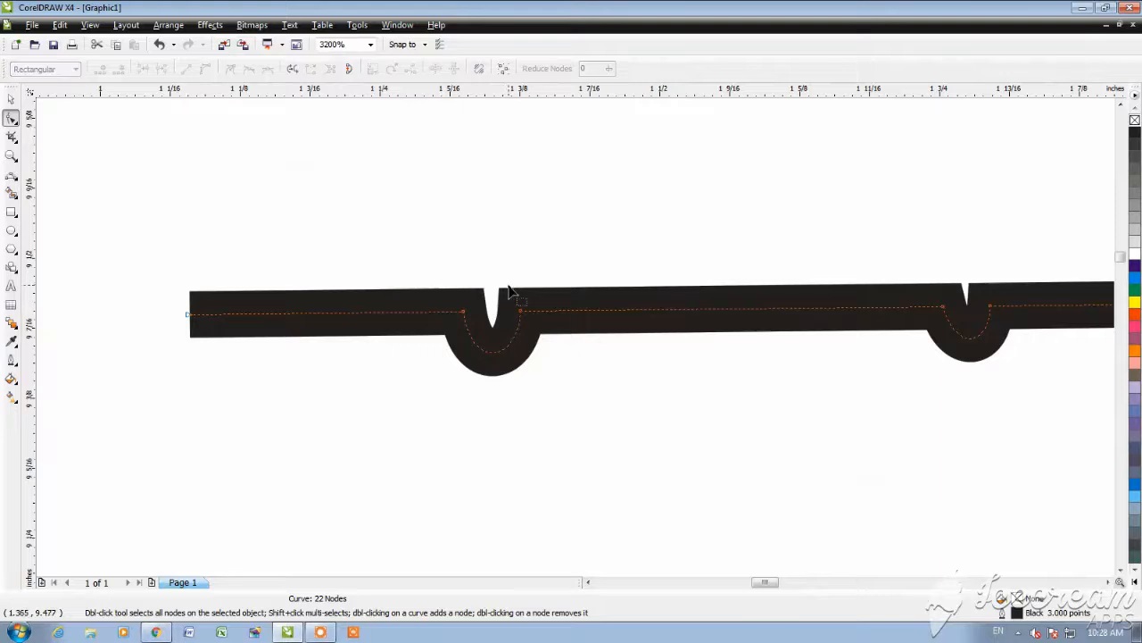
pyautogui.moveTo(520, 311); pyautogui.dragTo(617, 391)
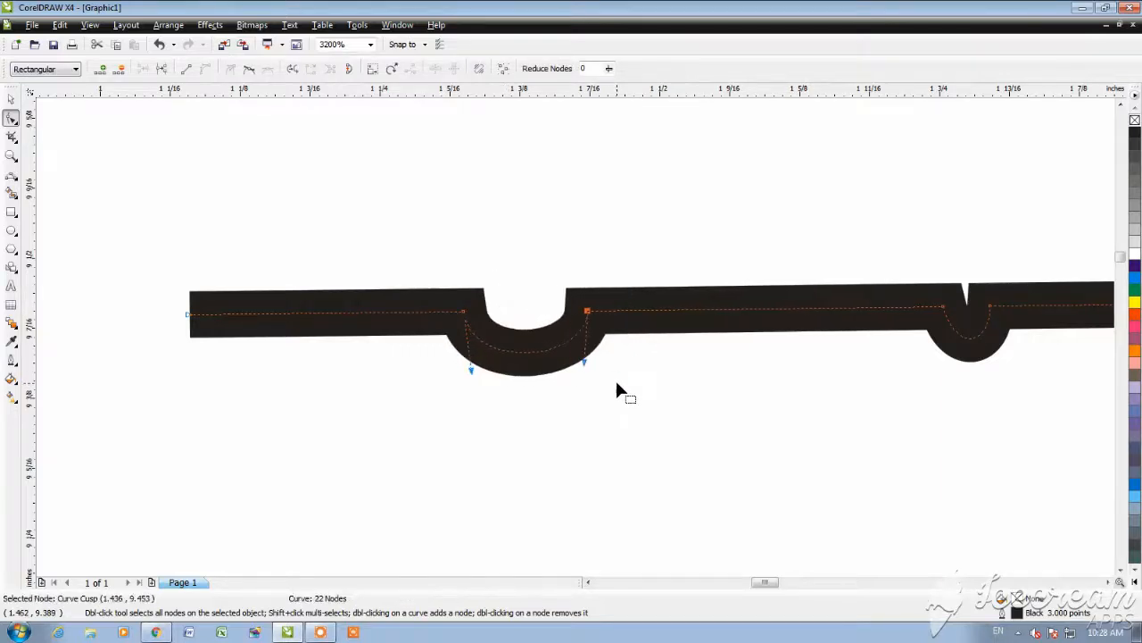
# Step: Widen the second dip by shifting its right node farther right, and lengthen its left curve handle downward
pyautogui.scroll(-2, 577, 344)
pyautogui.scroll(2, 575, 343)
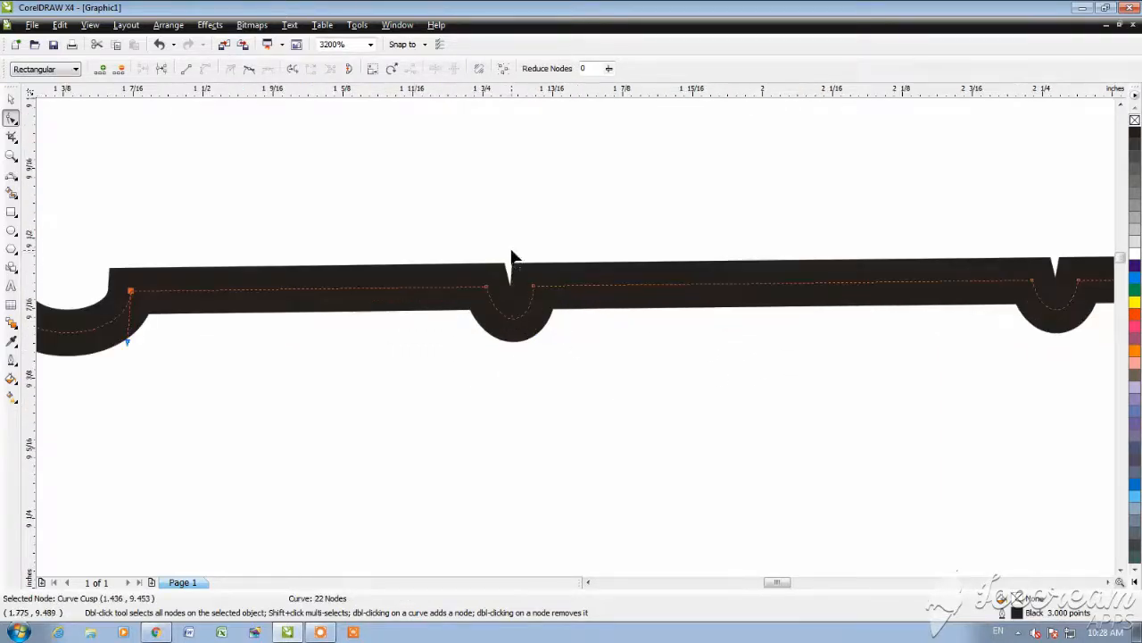
pyautogui.moveTo(511, 251); pyautogui.dragTo(632, 378)
pyautogui.press('Right')
pyautogui.press('Right')
pyautogui.press('Right')
pyautogui.press('Right')
pyautogui.press('Right')
pyautogui.press('Right')
pyautogui.moveTo(494, 325); pyautogui.dragTo(492, 344)
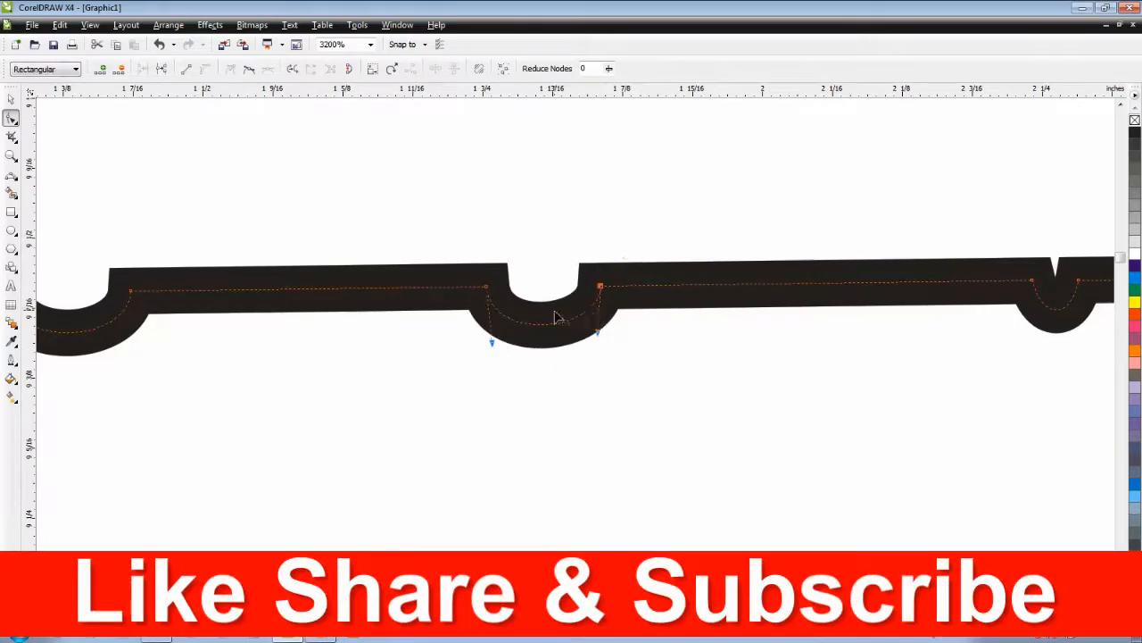
# Step: Widen the third dip by moving its right node to about 2.35 inches horizontally, and pull both curve handles downward to round it
pyautogui.scroll(-2, 555, 317)
pyautogui.scroll(2, 834, 354)
pyautogui.moveTo(548, 317); pyautogui.dragTo(614, 418)
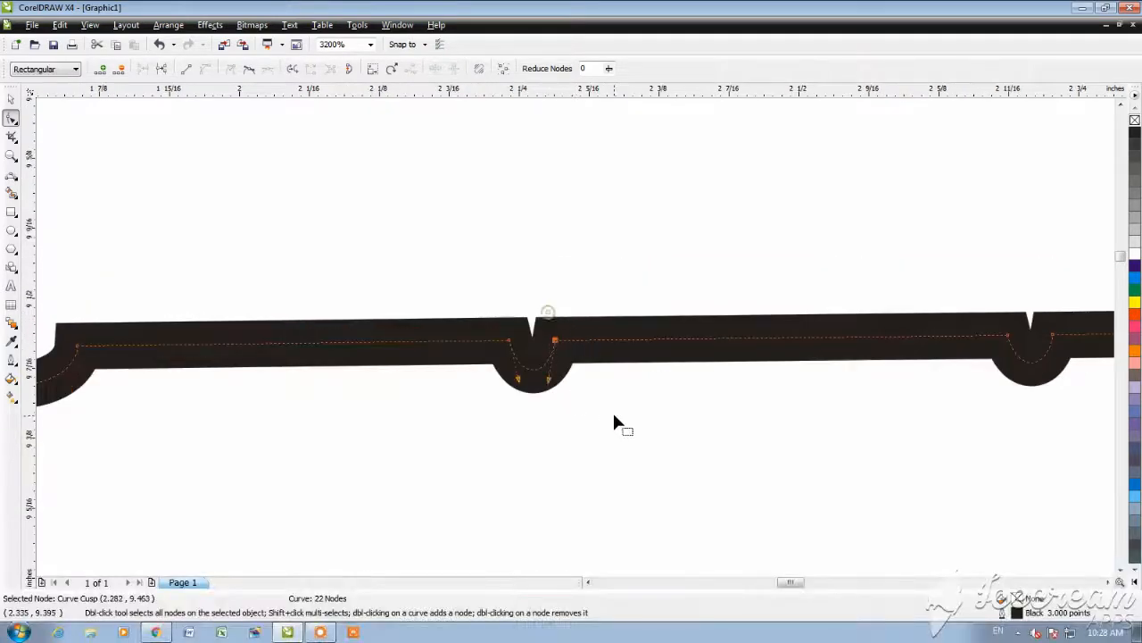
pyautogui.press('Right')
pyautogui.press('Right')
pyautogui.press('Right')
pyautogui.press('Right')
pyautogui.press('Right')
pyautogui.press('Right')
pyautogui.press('Right')
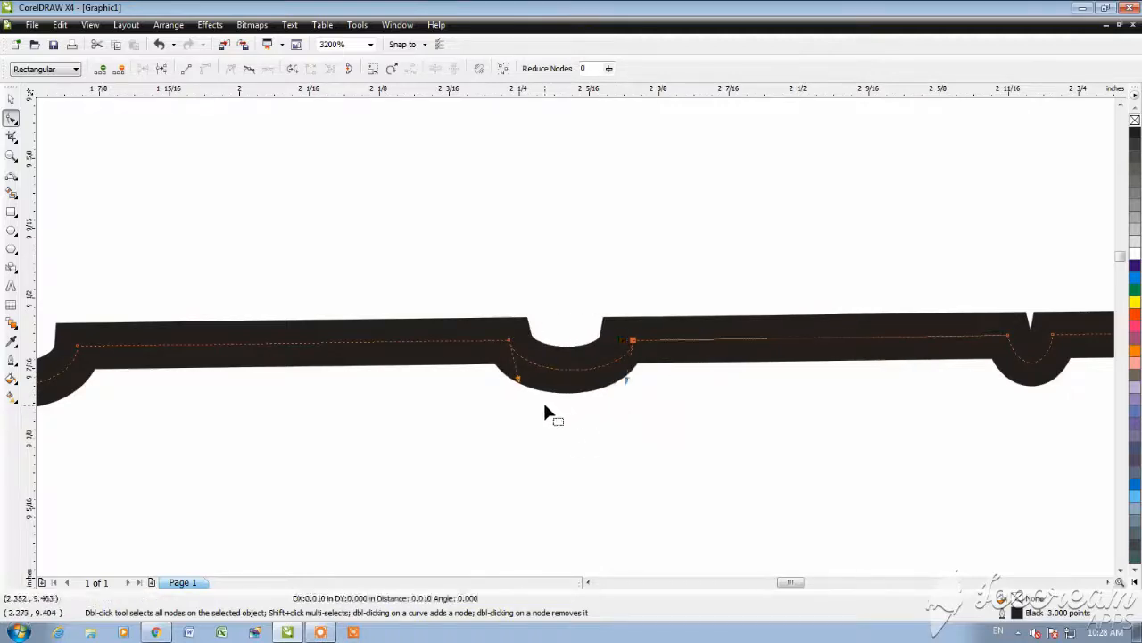
pyautogui.moveTo(518, 380); pyautogui.dragTo(512, 399)
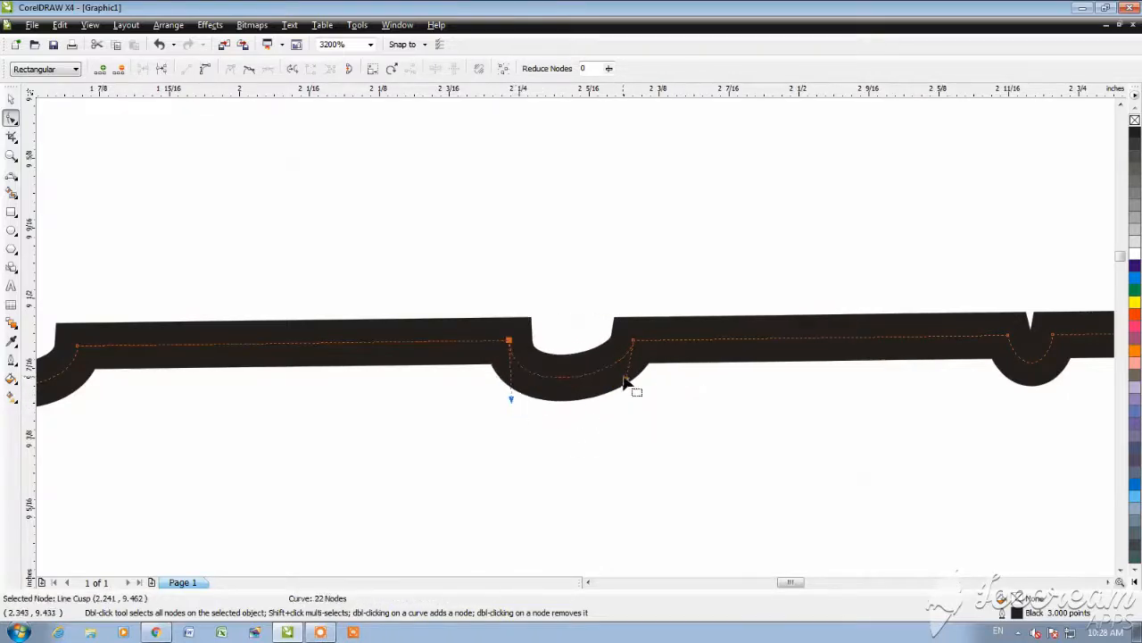
pyautogui.moveTo(628, 382); pyautogui.dragTo(634, 395)
# Step: Widen the fourth dip by moving its right node to about 2.81 inches horizontally, and pull both curve handles lower
pyautogui.scroll(-2, 581, 339)
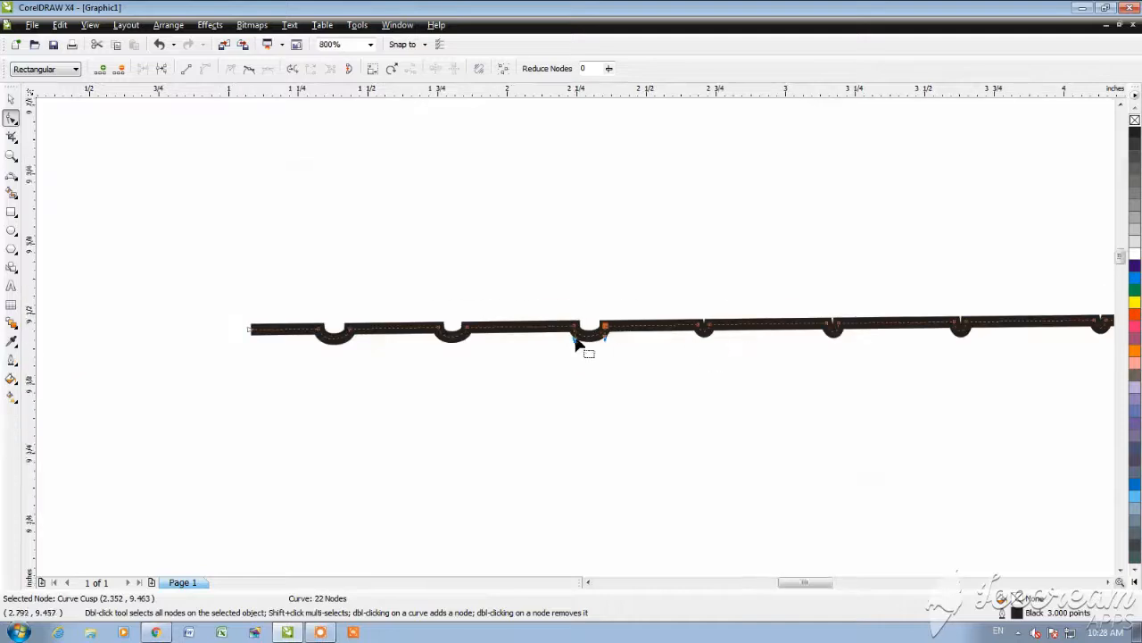
pyautogui.scroll(3, 576, 342)
pyautogui.moveTo(410, 288); pyautogui.dragTo(546, 426)
pyautogui.press('Right')
pyautogui.press('Right')
pyautogui.press('Right')
pyautogui.press('Right')
pyautogui.press('Right')
pyautogui.press('Right')
pyautogui.press('Right')
pyautogui.press('Right')
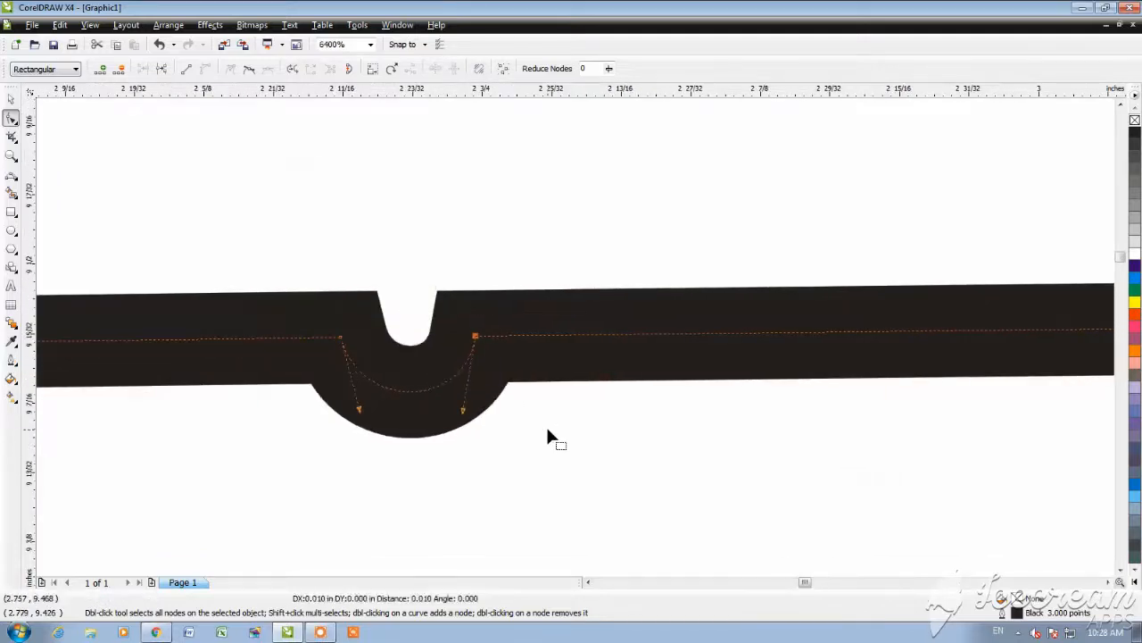
pyautogui.moveTo(360, 410); pyautogui.dragTo(368, 451)
pyautogui.moveTo(596, 413); pyautogui.dragTo(612, 449)
# Step: Widen the fifth dip by moving its right node to about 3.27 inches horizontally
pyautogui.scroll(-3, 580, 339)
pyautogui.scroll(1, 741, 335)
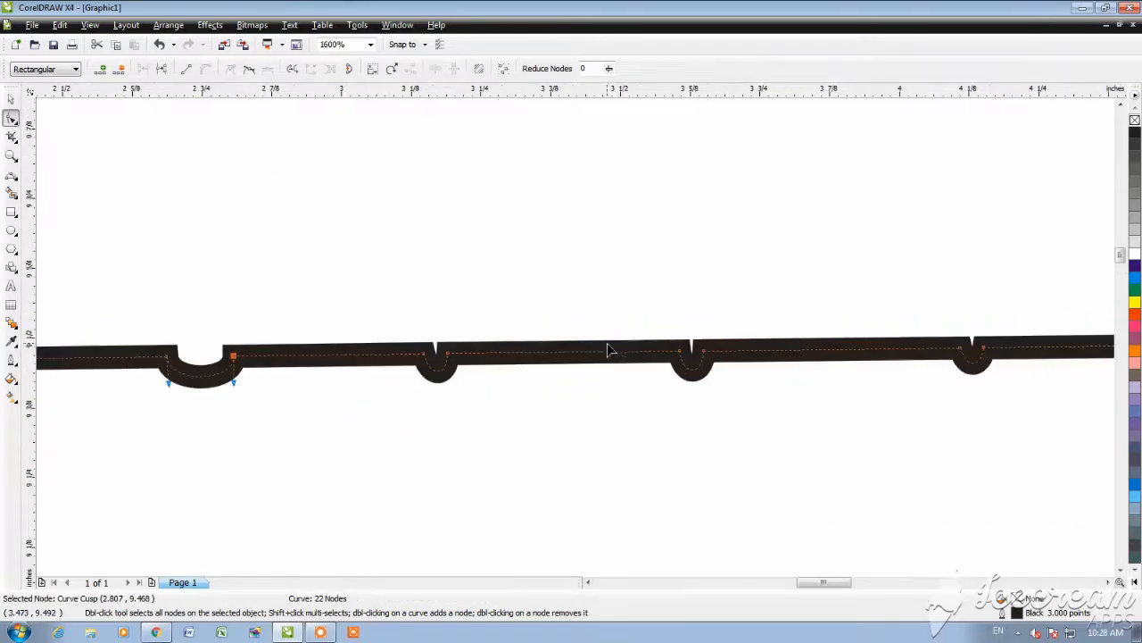
pyautogui.moveTo(499, 328); pyautogui.dragTo(474, 369)
pyautogui.press('Right')
pyautogui.press('Right')
pyautogui.press('Right')
pyautogui.press('Right')
pyautogui.press('Right')
pyautogui.press('Right')
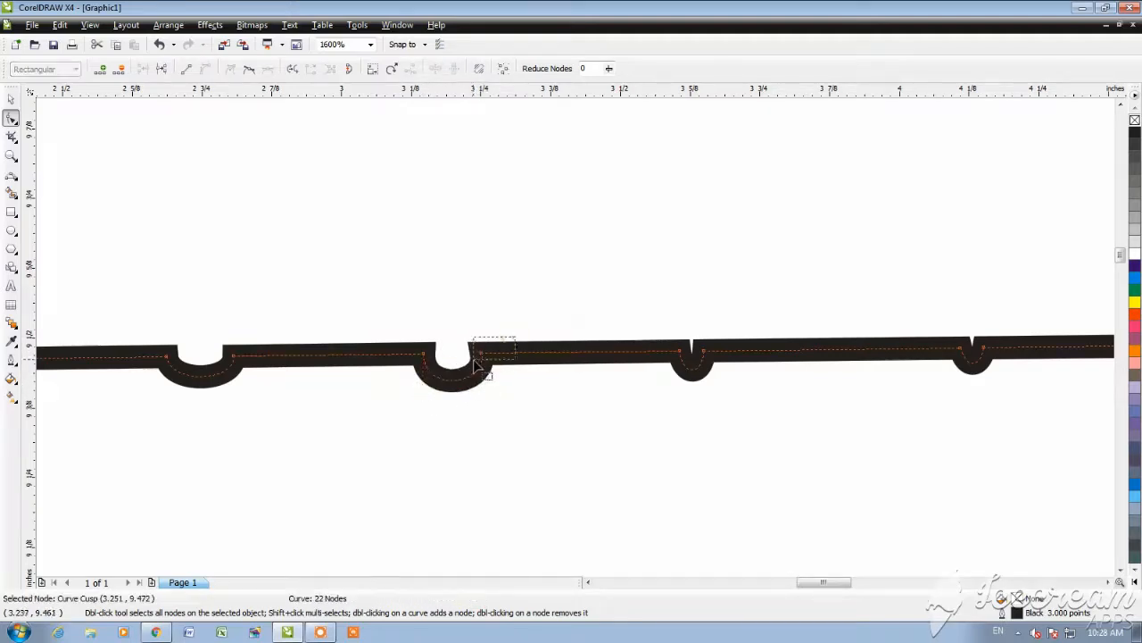
pyautogui.press('Right')
pyautogui.press('Right')
# Step: Deselect the line and examine the shape of the widened dips
pyautogui.scroll(-2, 468, 345)
pyautogui.scroll(1, 578, 345)
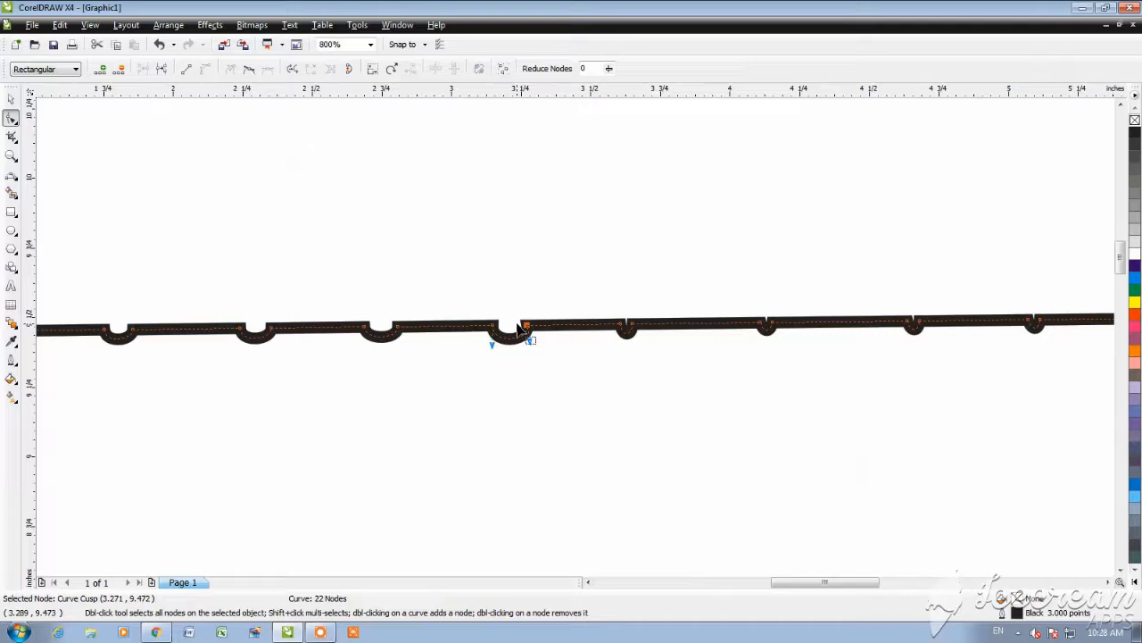
pyautogui.click(11, 98)
pyautogui.click(446, 255)
pyautogui.scroll(-3, 580, 343)
pyautogui.scroll(3, 576, 343)
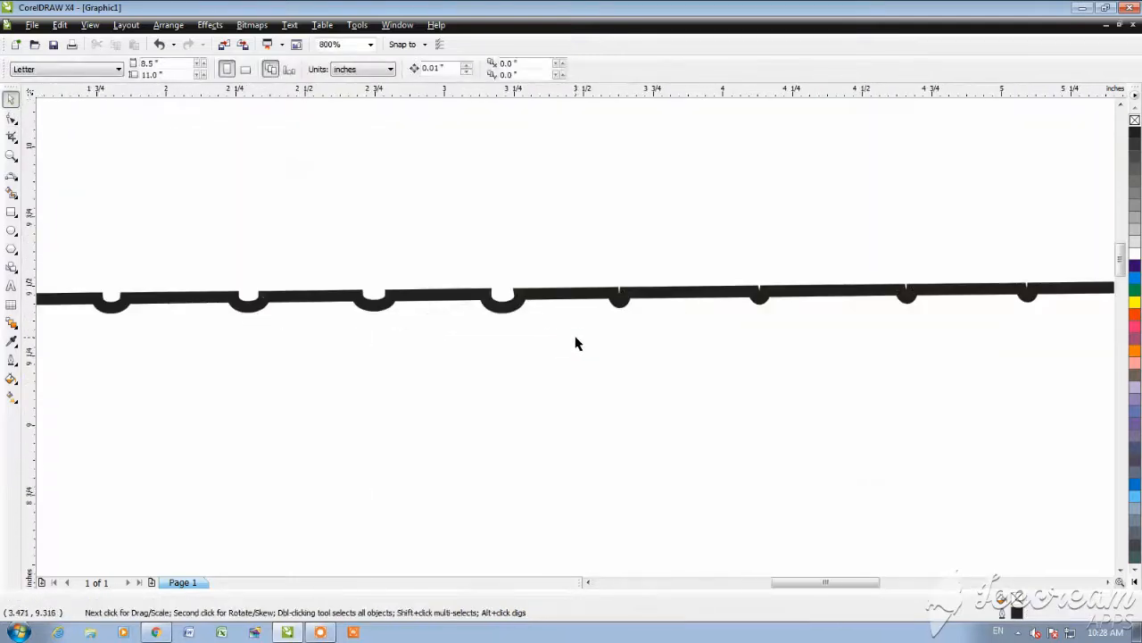
# Step: Reselect the line with the Shape tool and widen the sixth dip by moving its right node to about 3.73 inches horizontally
pyautogui.click(622, 300)
pyautogui.click(12, 117)
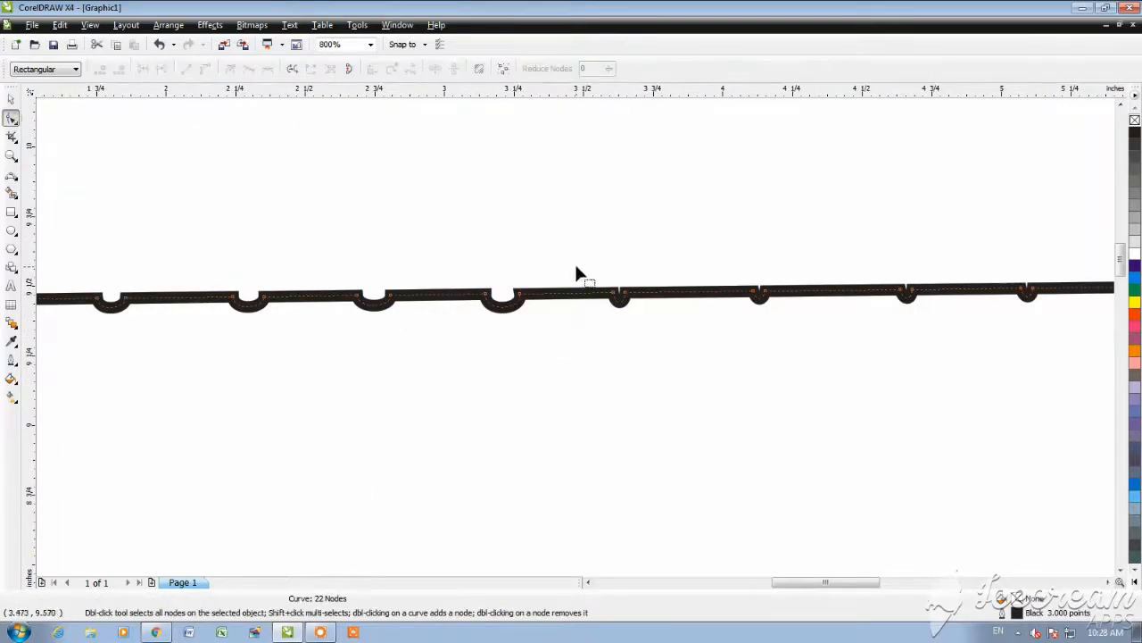
pyautogui.scroll(1, 589, 304)
pyautogui.moveTo(597, 334); pyautogui.dragTo(535, 375)
pyautogui.press('Right')
pyautogui.press('Right')
pyautogui.press('Right')
pyautogui.press('Right')
pyautogui.press('Right')
pyautogui.press('Right')
pyautogui.press('Right')
pyautogui.press('Right')
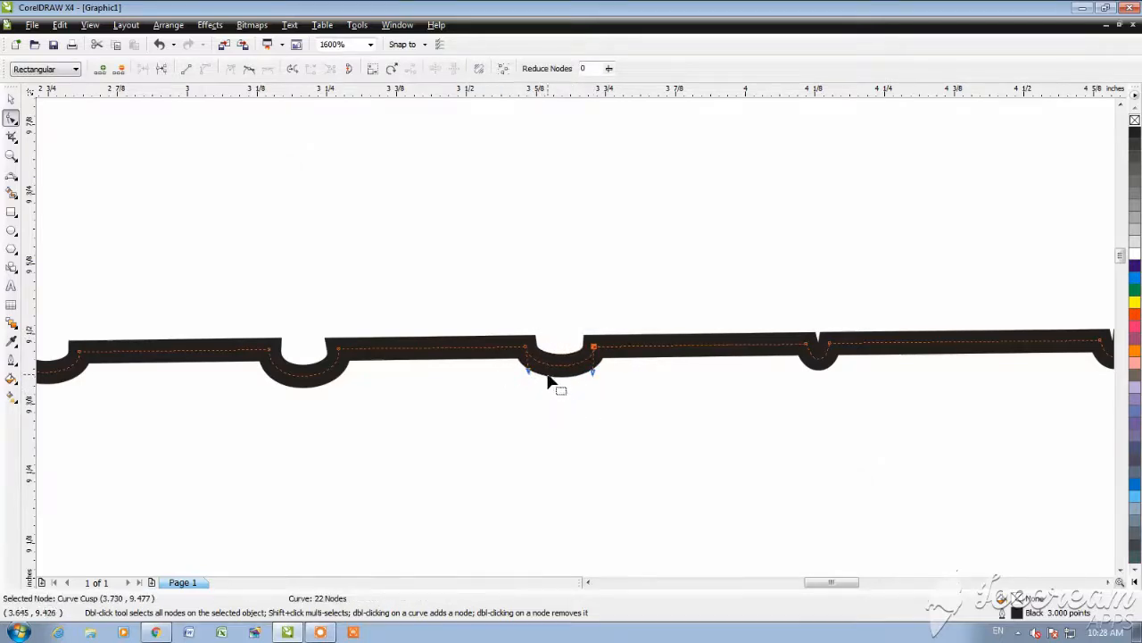
# Step: Widen the seventh dip by moving its right node to about 4.22 inches horizontally
pyautogui.moveTo(931, 312); pyautogui.dragTo(822, 389)
pyautogui.press('Right')
pyautogui.press('Right')
pyautogui.press('Right')
pyautogui.press('Right')
pyautogui.press('Right')
pyautogui.scroll(-1, 574, 338)
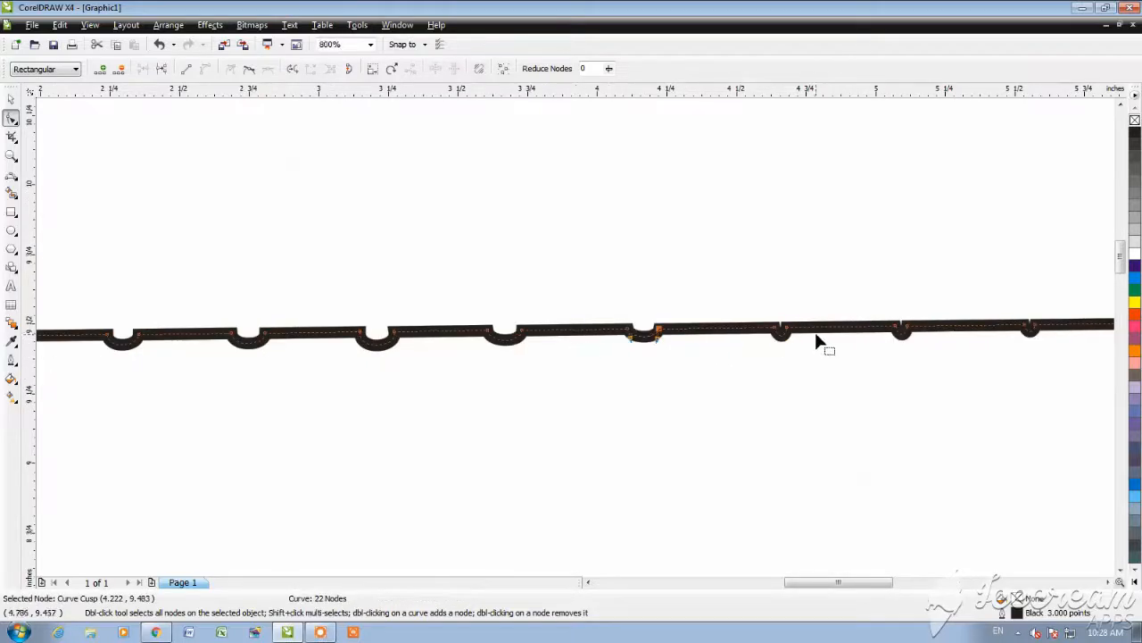
# Step: Widen the eighth and ninth dips by moving their right nodes outward, the ninth's to about 5.19 inches horizontally
pyautogui.moveTo(823, 316); pyautogui.dragTo(782, 349)
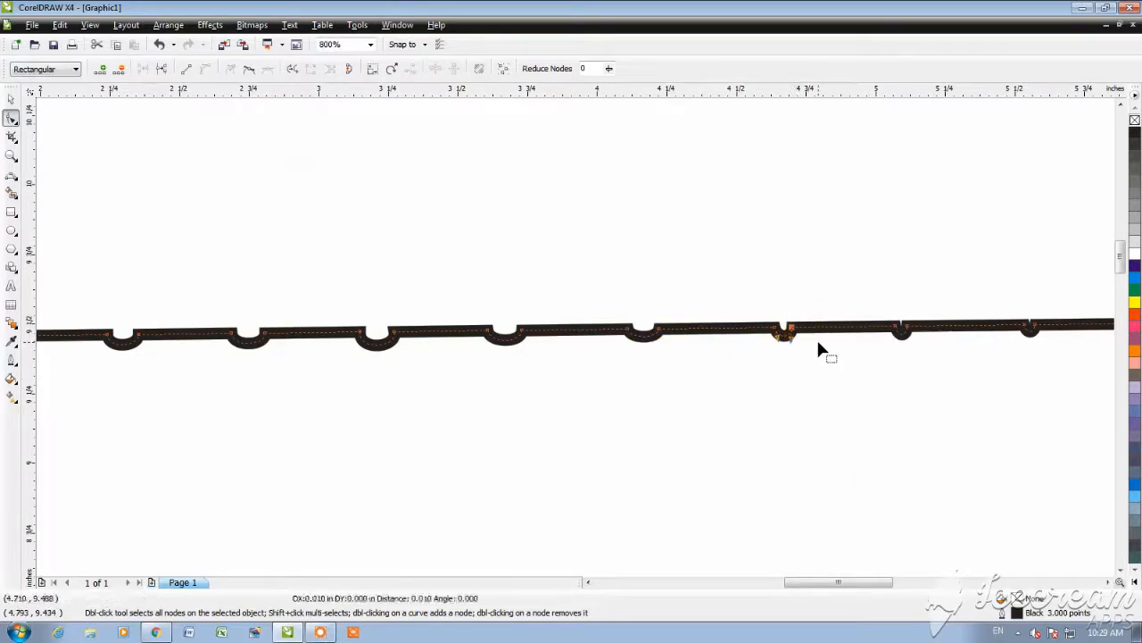
pyautogui.moveTo(937, 316); pyautogui.dragTo(907, 348)
pyautogui.scroll(-1, 573, 348)
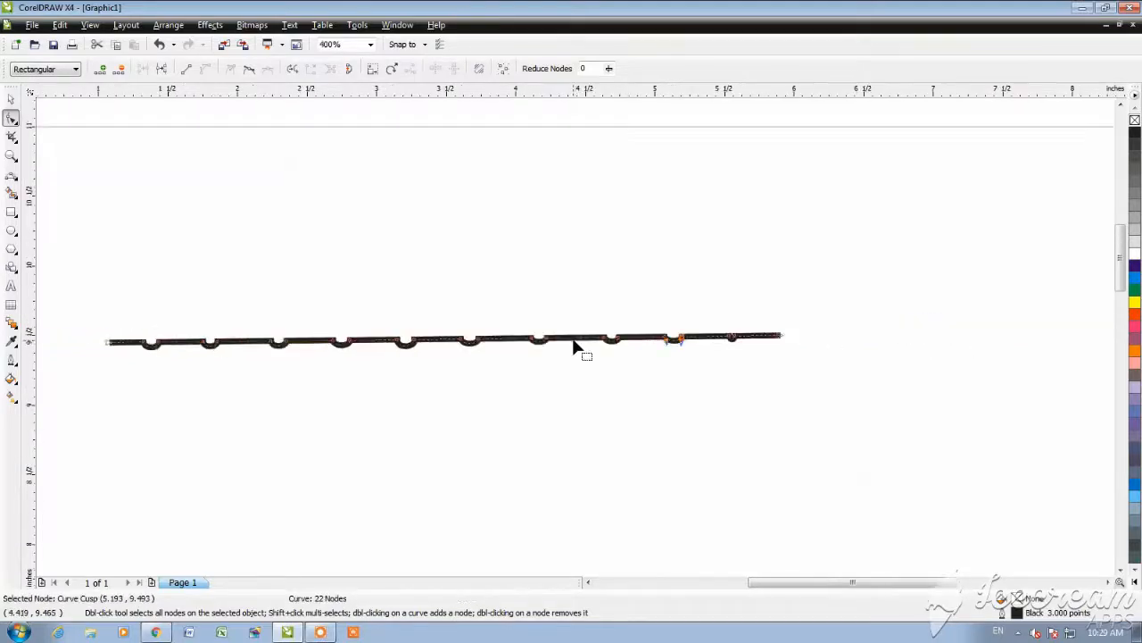
# Step: Widen the tenth dip by nudging its right node outward, and raise both of its end nodes slightly
pyautogui.scroll(2, 574, 348)
pyautogui.moveTo(839, 356); pyautogui.dragTo(770, 420)
pyautogui.press('Right')
pyautogui.press('Right')
pyautogui.press('Right')
pyautogui.press('Right')
pyautogui.press('Right')
pyautogui.press('Right')
pyautogui.moveTo(885, 438); pyautogui.dragTo(704, 395)
pyautogui.press('Up')
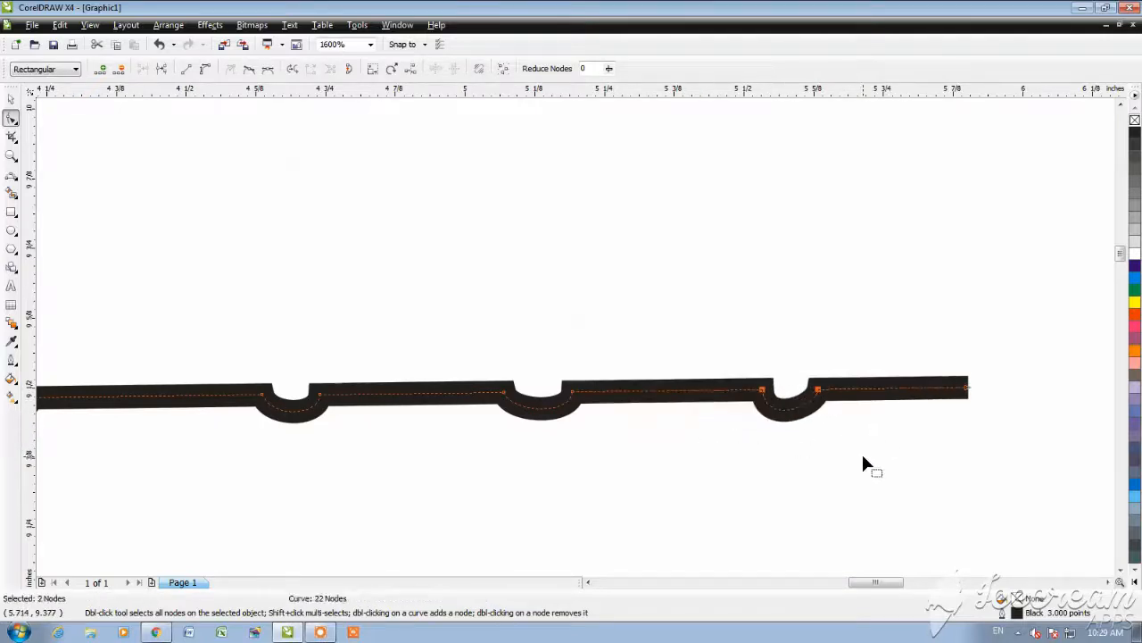
# Step: Deepen the tenth and ninth dips into rounder arcs by pulling their curve handles downward
pyautogui.click(847, 439)
pyautogui.moveTo(830, 375); pyautogui.dragTo(762, 437)
pyautogui.click(766, 432)
pyautogui.moveTo(596, 383); pyautogui.dragTo(507, 433)
pyautogui.scroll(-2, 582, 422)
pyautogui.scroll(2, 484, 328)
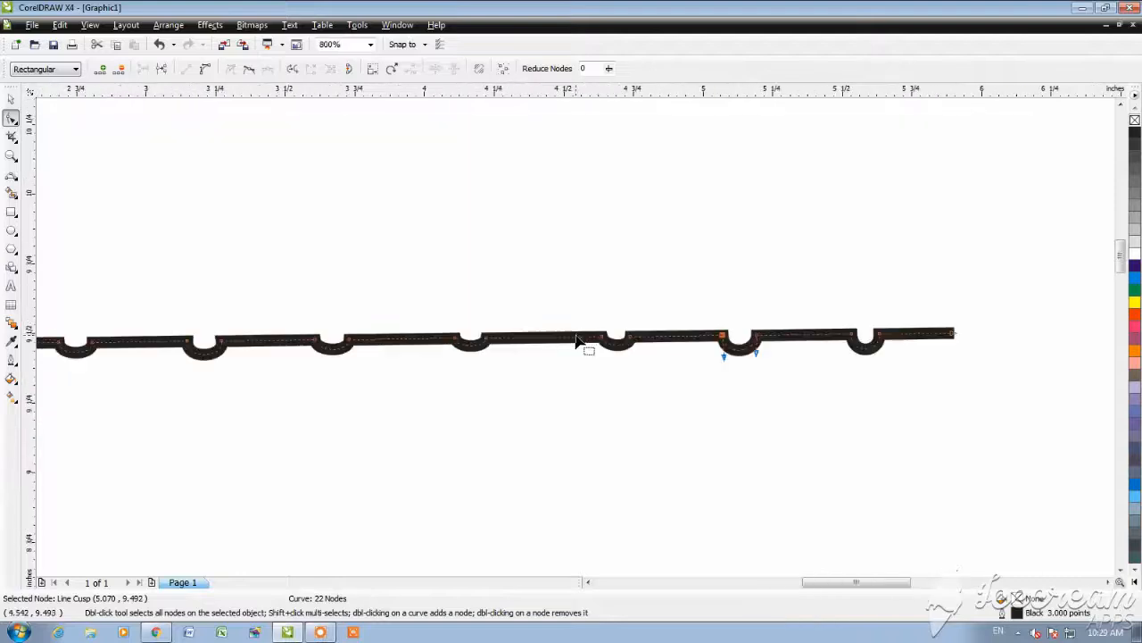
# Step: Deepen the eighth dip by pulling its curve handles downward, and widen it by nudging its left node outward
pyautogui.click(685, 345)
pyautogui.moveTo(684, 378); pyautogui.dragTo(631, 393)
pyautogui.moveTo(640, 323); pyautogui.dragTo(611, 369)
pyautogui.press('Left')
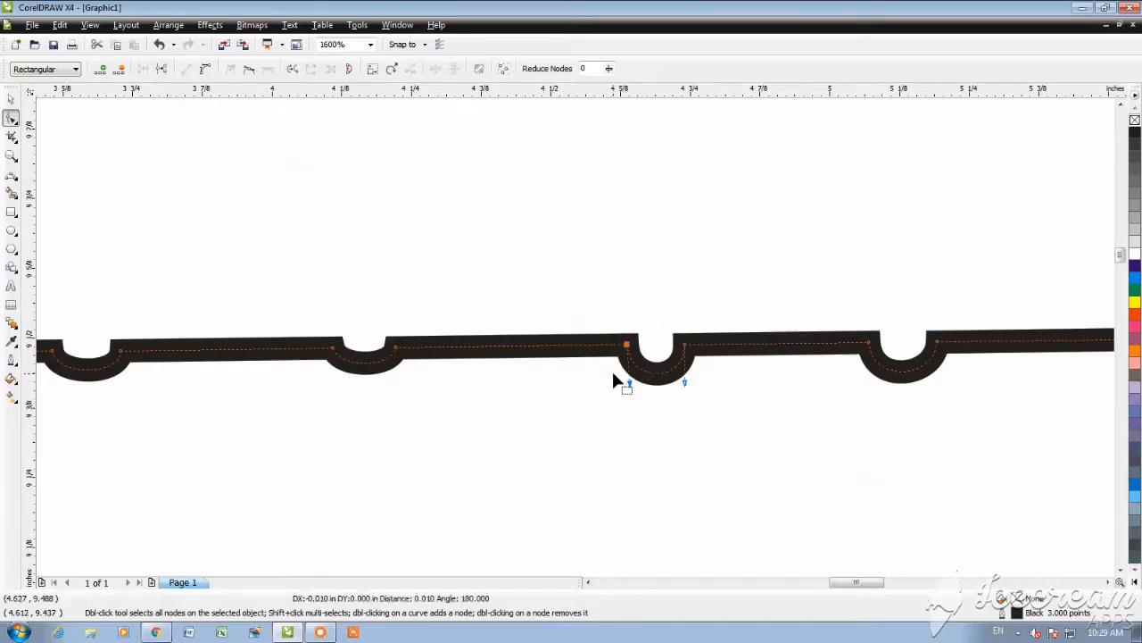
# Step: Deepen the seventh dip into a rounder arc by pulling both of its curve handles downward
pyautogui.click(393, 368)
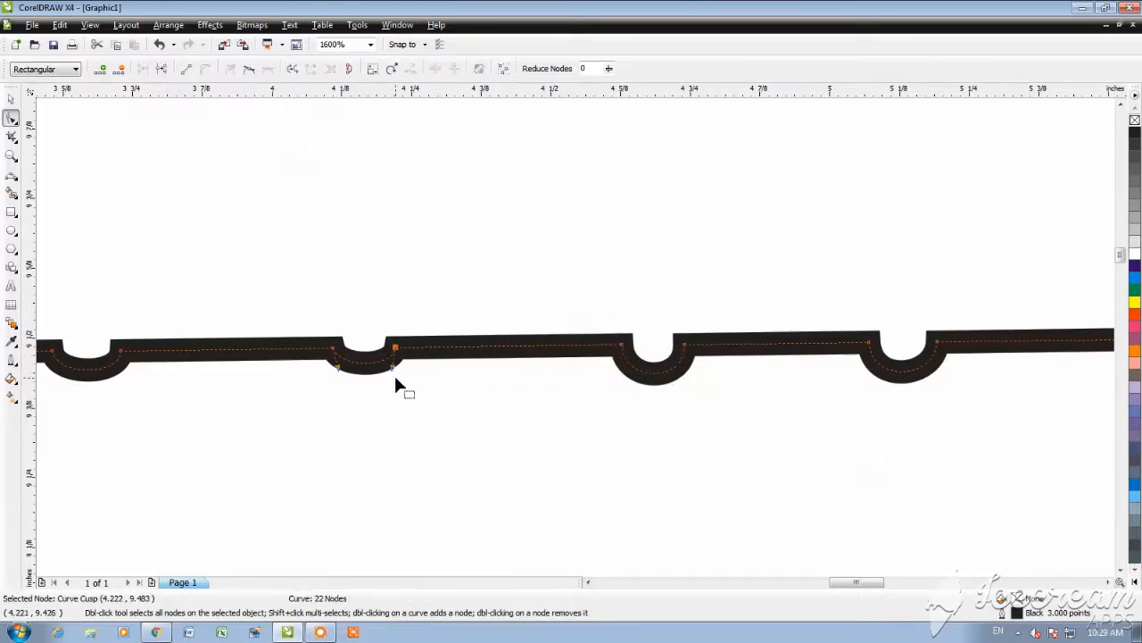
pyautogui.moveTo(395, 375); pyautogui.dragTo(336, 387)
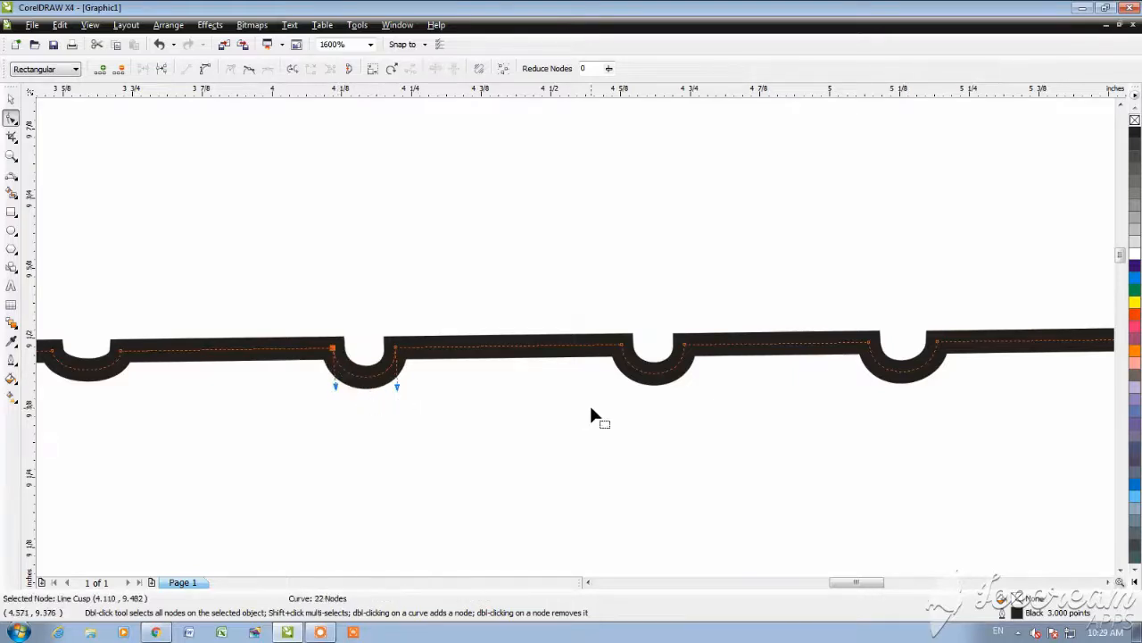
pyautogui.scroll(-2, 592, 416)
pyautogui.scroll(1, 473, 334)
# Step: Create a copy of the dipped line rotated 90 degrees and mirror it horizontally
pyautogui.press('space')
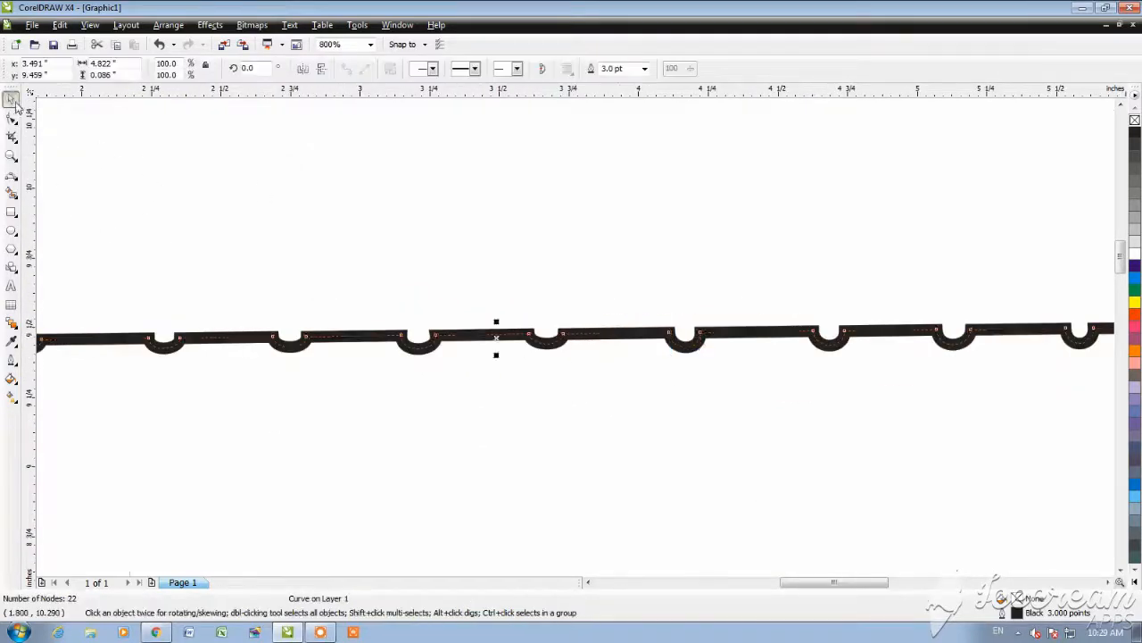
pyautogui.scroll(-1, 548, 351)
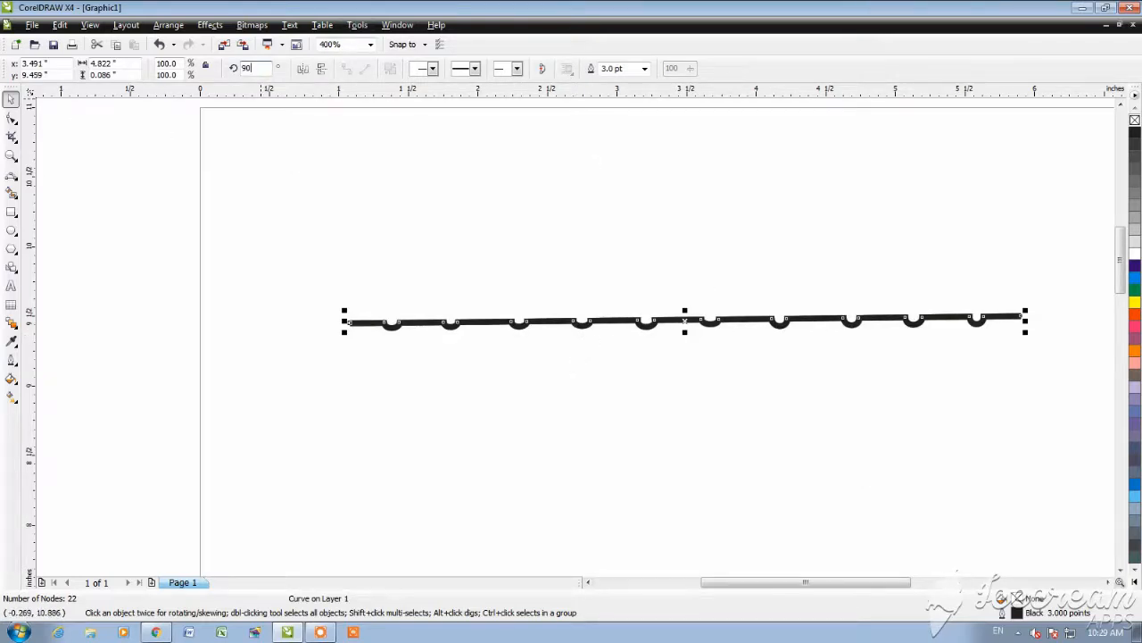
pyautogui.write('90')
pyautogui.press('Return')
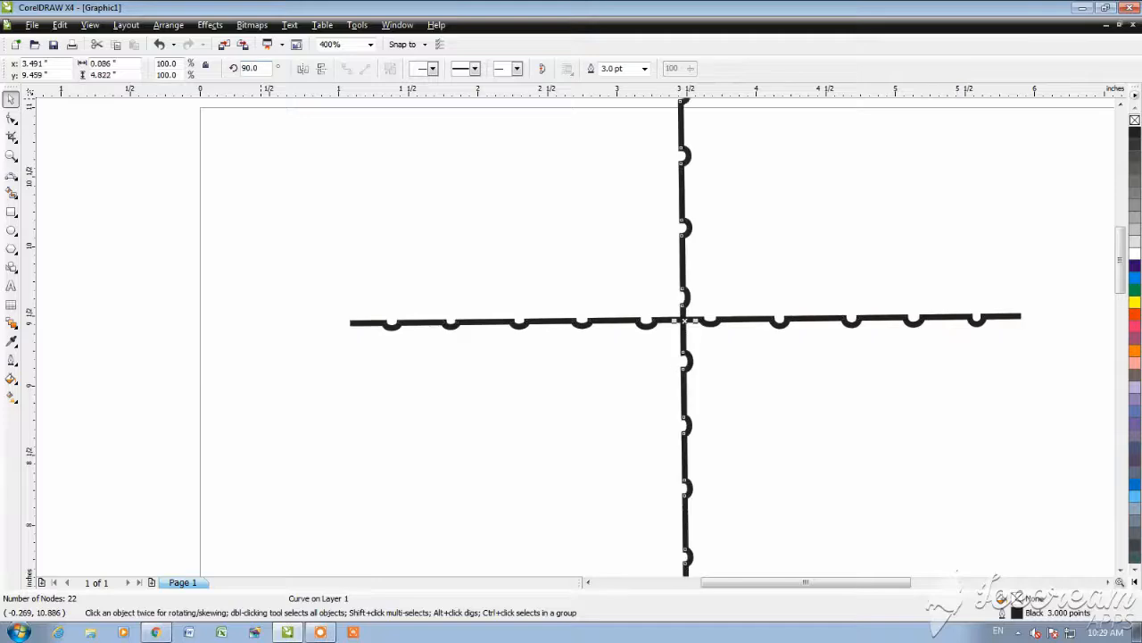
pyautogui.click(301, 68)
# Step: Move the vertical copy to the left end of the horizontal line so the two lines form a corner
pyautogui.moveTo(691, 182); pyautogui.dragTo(348, 509)
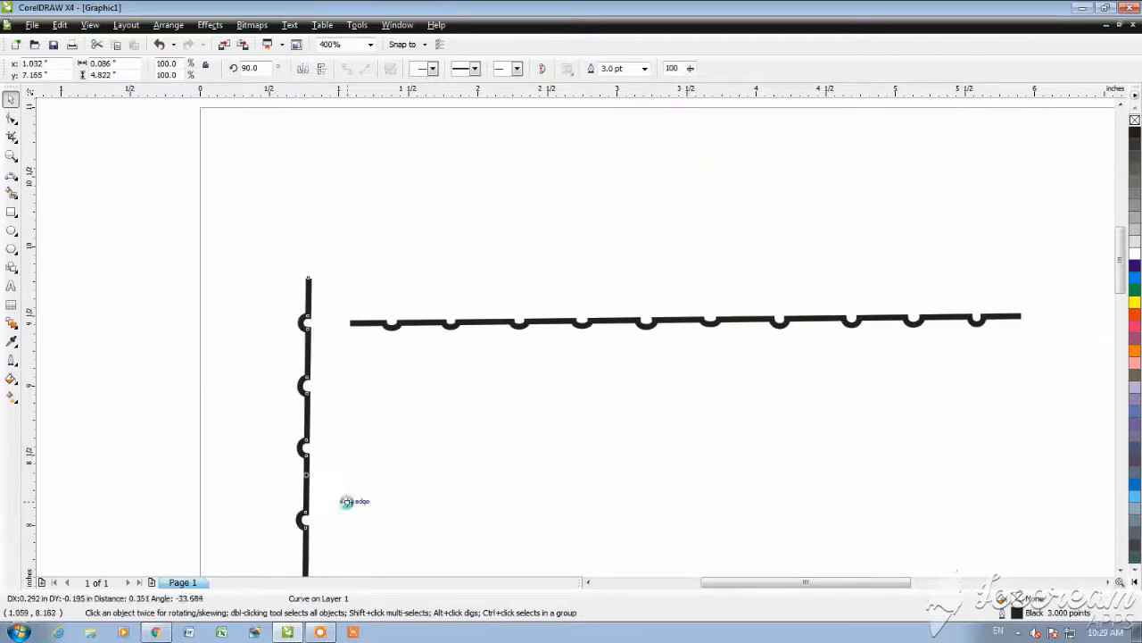
pyautogui.click(348, 510)
pyautogui.scroll(2, 366, 333)
pyautogui.click(625, 161)
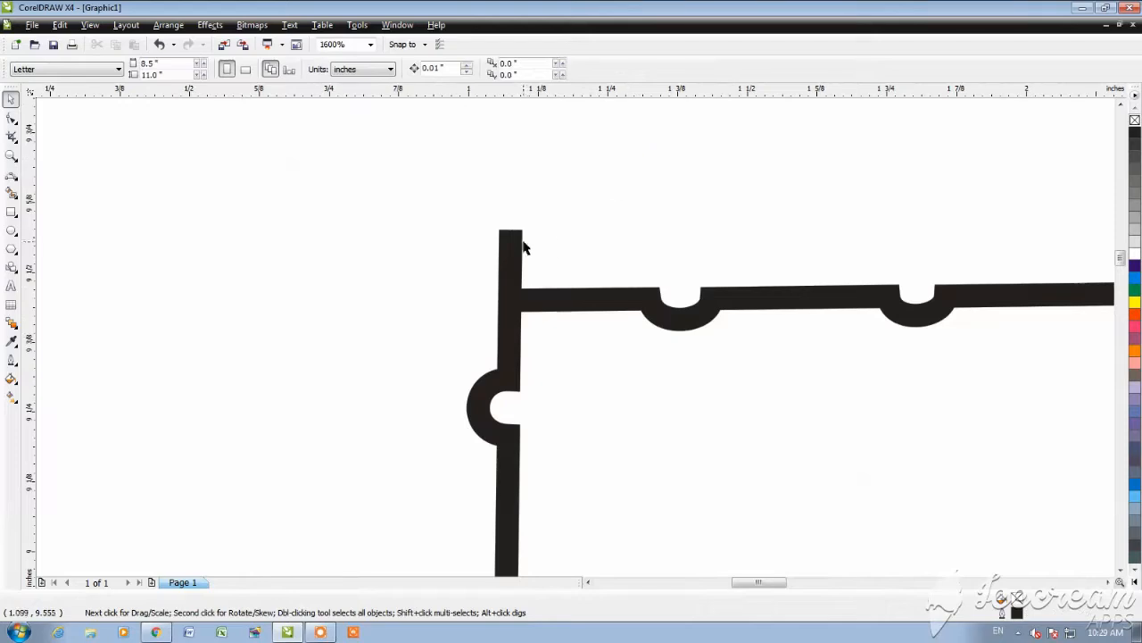
pyautogui.moveTo(523, 247); pyautogui.dragTo(533, 295)
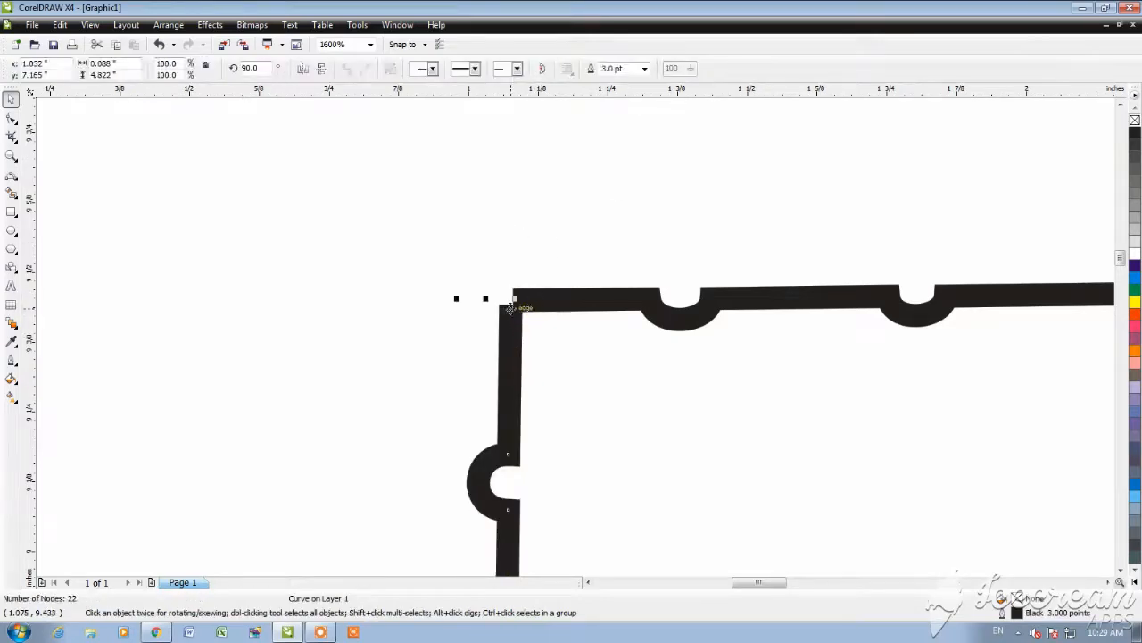
# Step: Nudge the vertical line up to the horizontal line's upper edge and align the tops of both lines
pyautogui.scroll(3, 510, 307)
pyautogui.press('Up')
pyautogui.press('Up')
pyautogui.press('Up')
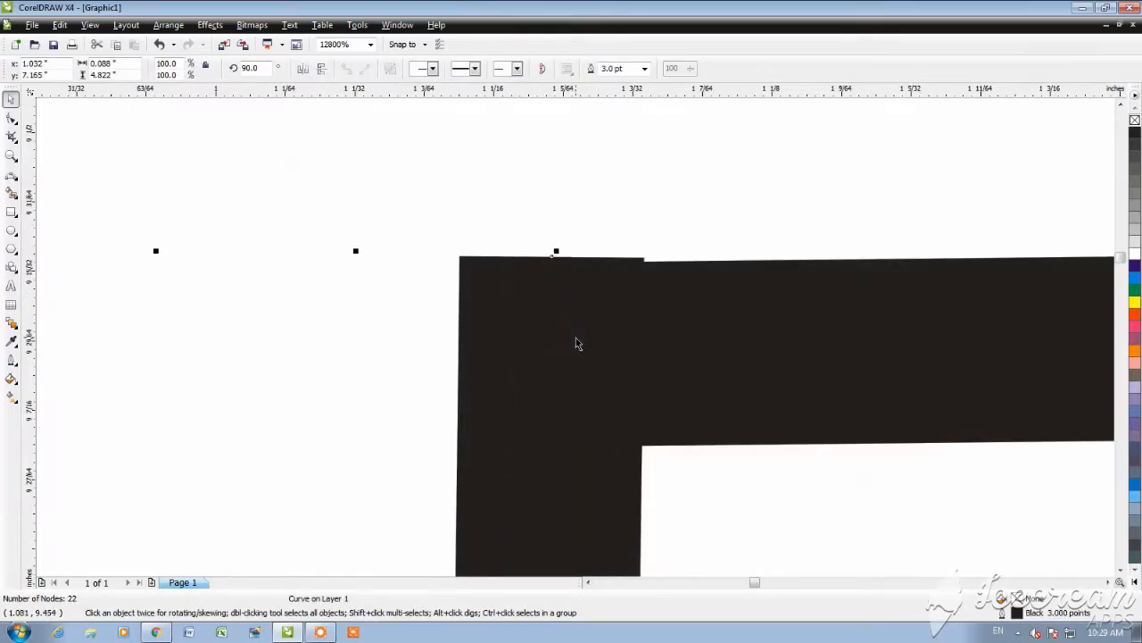
pyautogui.keyDown('shift'); pyautogui.click(814, 336); pyautogui.keyUp('shift')
pyautogui.press('t')
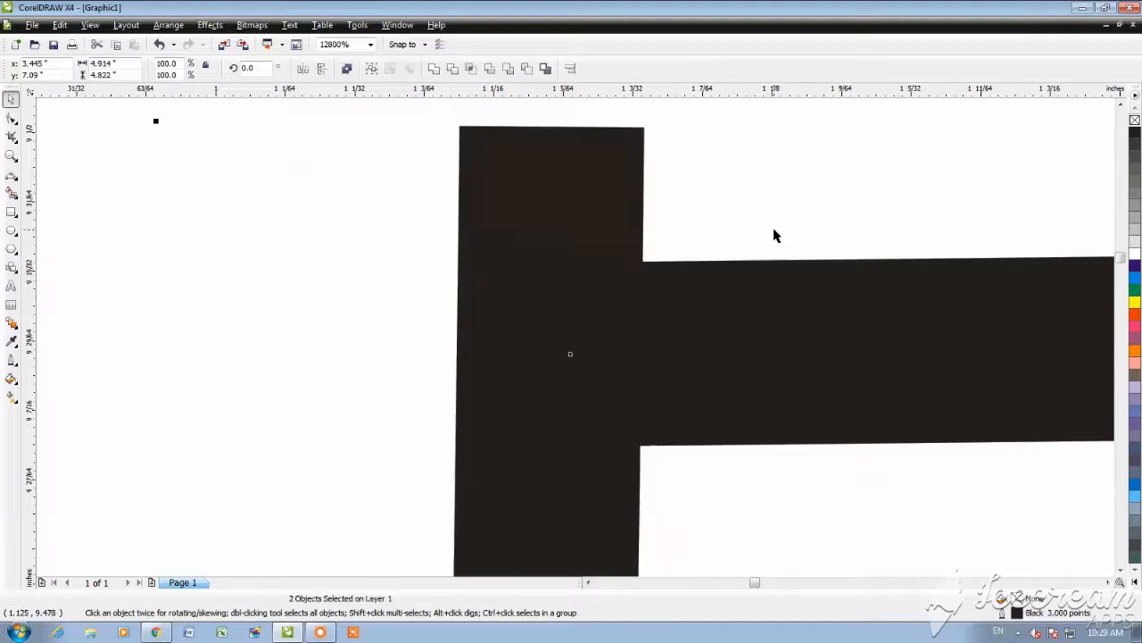
# Step: Nudge the vertical line down until its upper end is flush with the horizontal line
pyautogui.click(753, 215)
pyautogui.click(535, 223)
pyautogui.press('Down')
pyautogui.press('Down')
pyautogui.press('Down')
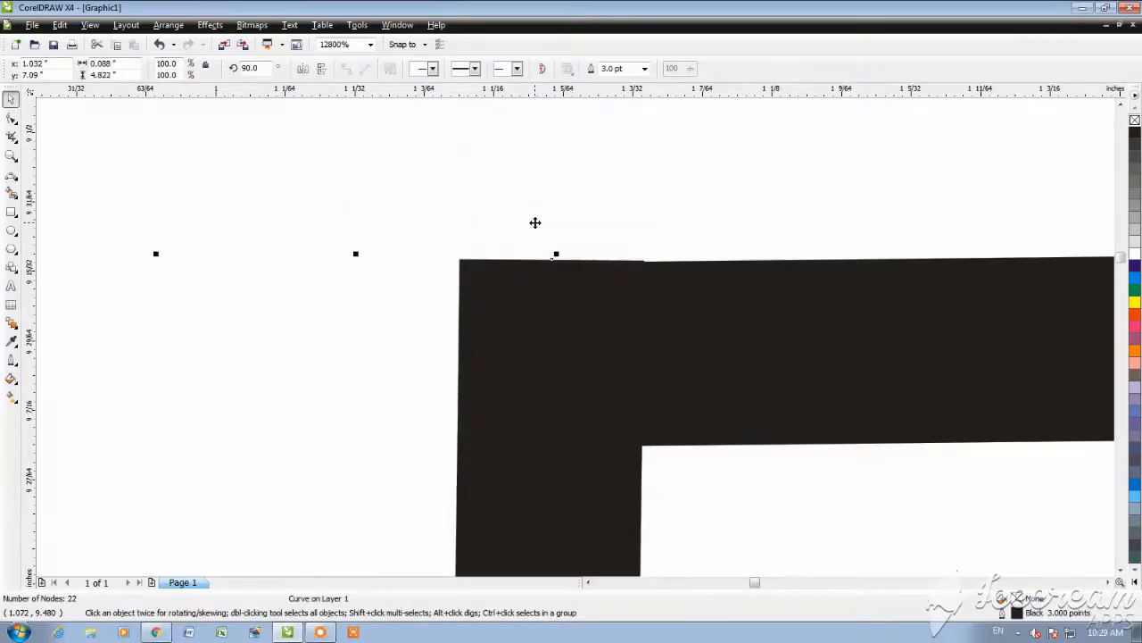
pyautogui.scroll(-10, 506, 240)
pyautogui.scroll(3, 575, 344)
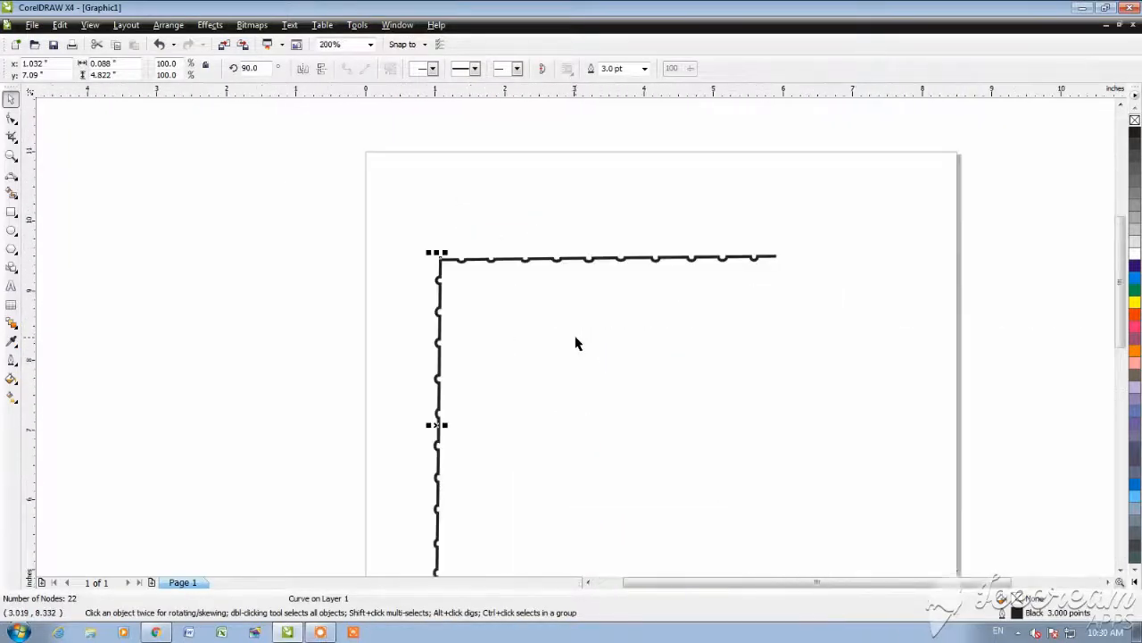
# Step: Duplicate the vertical line and align the copy with the right end of the horizontal line
pyautogui.keyDown('shift'); pyautogui.click(624, 260); pyautogui.keyUp('shift')
pyautogui.press('r')
pyautogui.click(918, 312)
pyautogui.scroll(2, 769, 241)
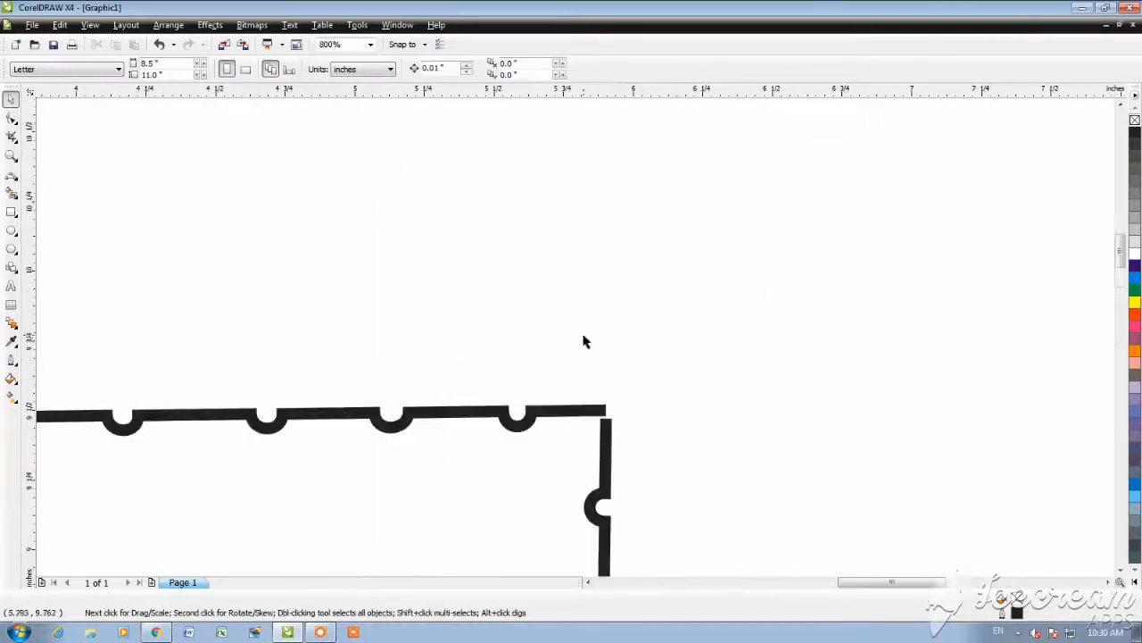
pyautogui.click(612, 455)
pyautogui.scroll(-2, 572, 299)
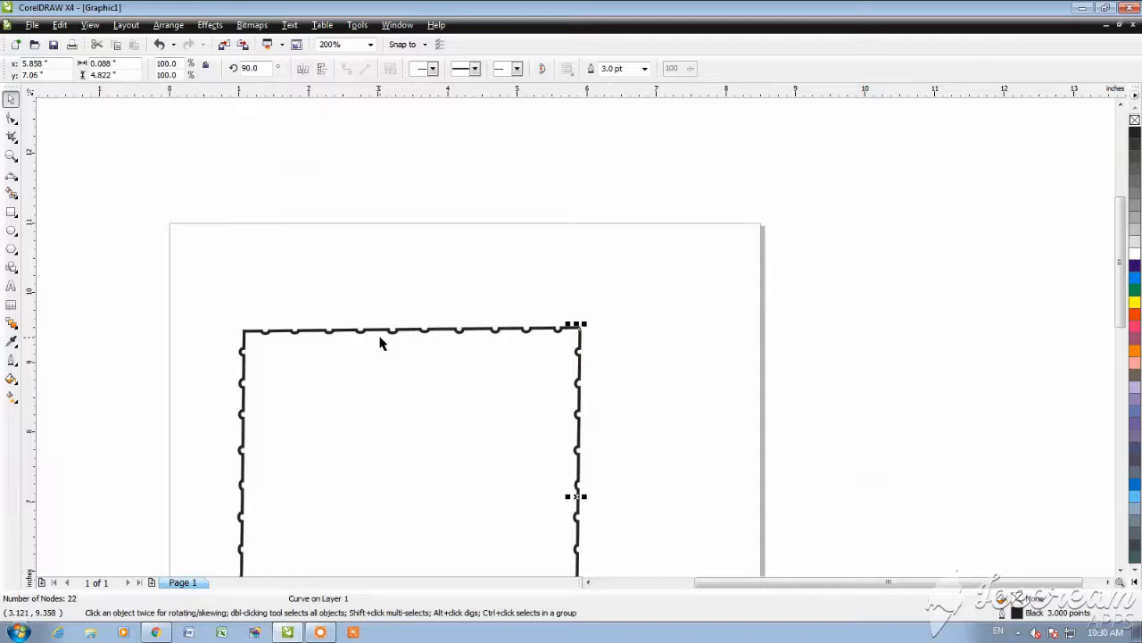
pyautogui.keyDown('shift'); pyautogui.click(245, 348); pyautogui.keyUp('shift')
pyautogui.click(639, 372)
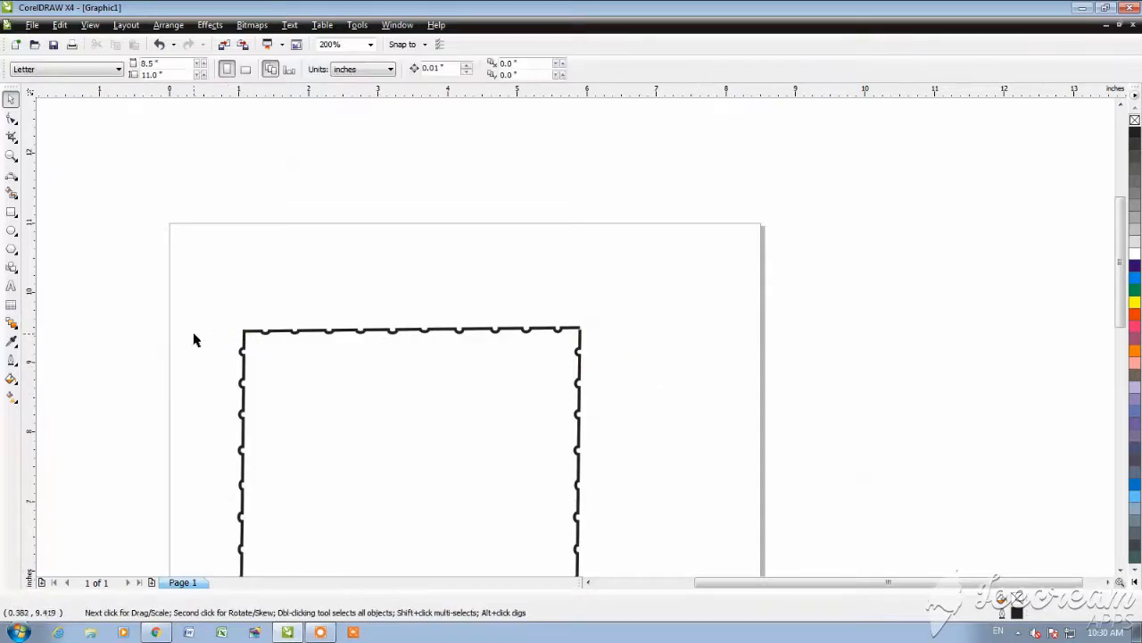
# Step: Nudge the right vertical line up until it closes the upper-right corner of the frame
pyautogui.scroll(2, 576, 340)
pyautogui.scroll(-4, 669, 342)
pyautogui.scroll(4, 550, 352)
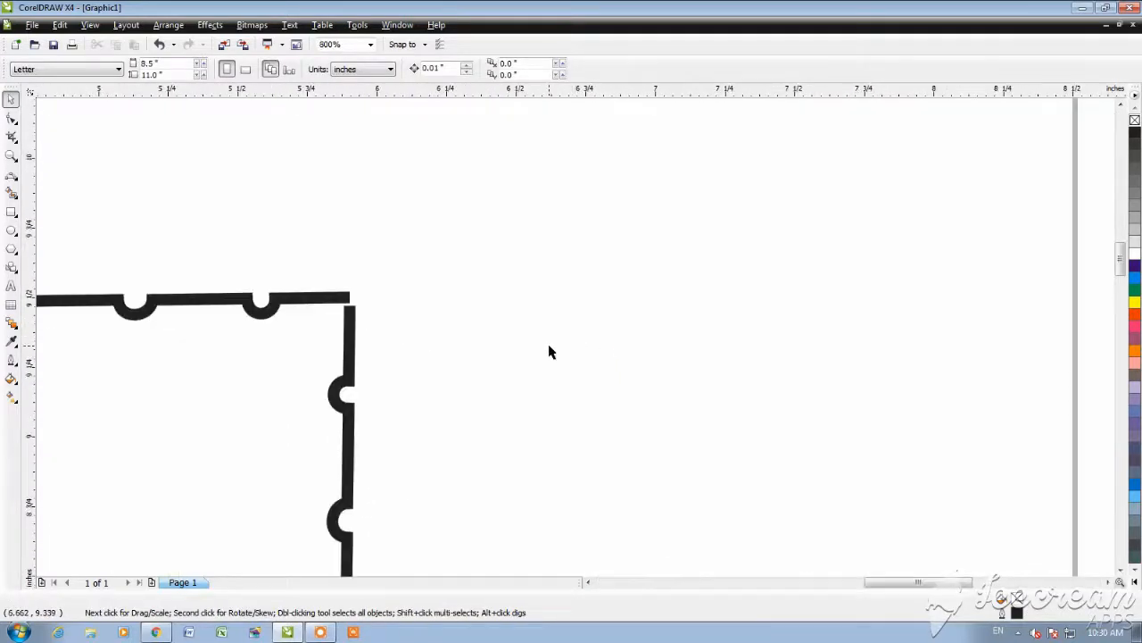
pyautogui.click(348, 308)
pyautogui.scroll(2, 579, 336)
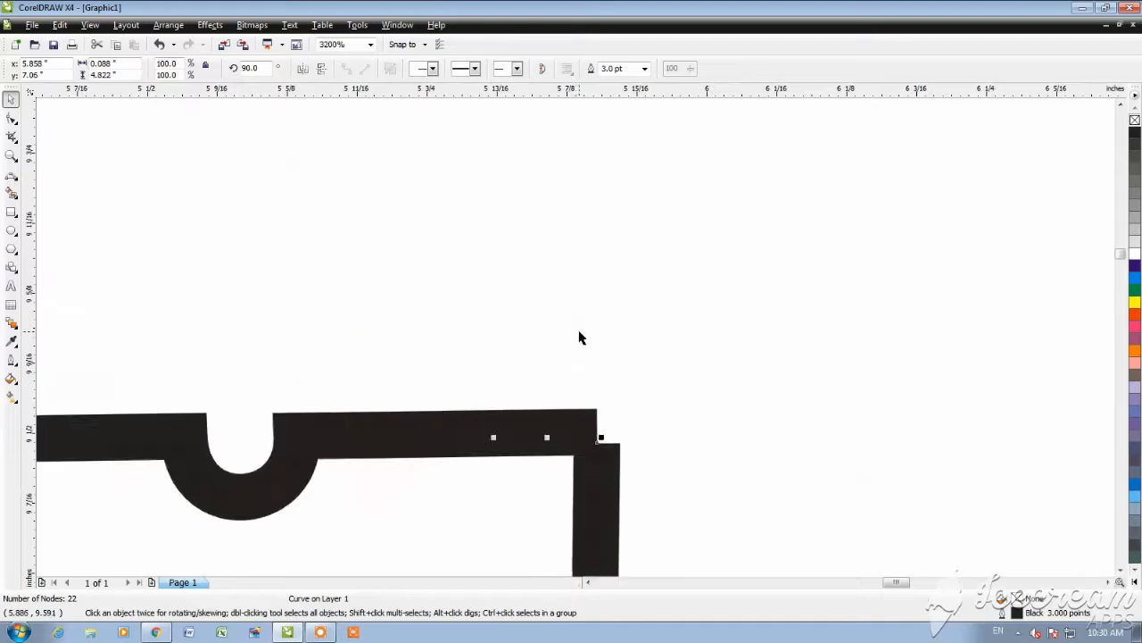
pyautogui.press('Up')
pyautogui.press('Up')
pyautogui.press('Up')
pyautogui.scroll(-6, 580, 337)
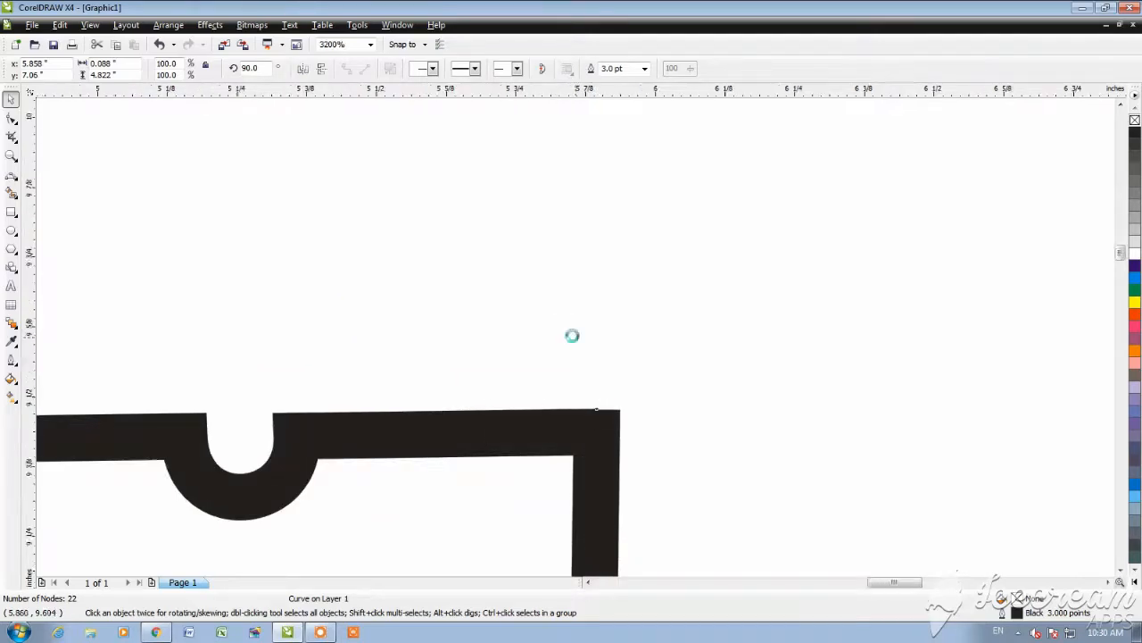
# Step: Duplicate the horizontal line and align the copy with the lower ends of the vertical lines
pyautogui.scroll(1, 579, 357)
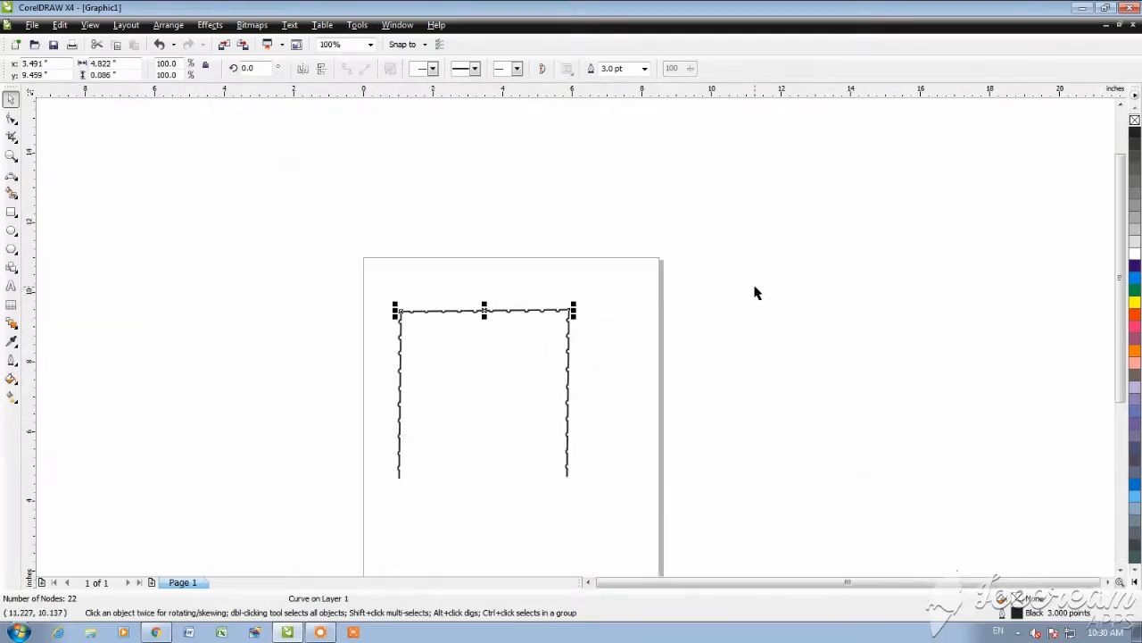
pyautogui.keyDown('shift'); pyautogui.click(566, 476); pyautogui.keyUp('shift')
pyautogui.press('b')
pyautogui.click(645, 503)
pyautogui.scroll(3, 562, 480)
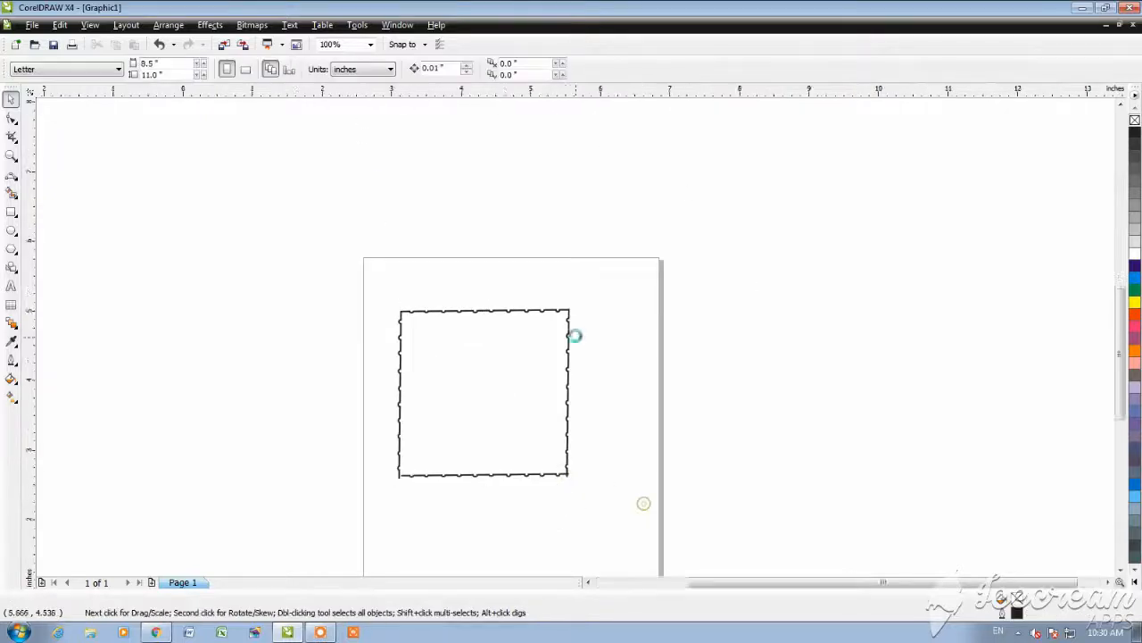
# Step: Nudge the lower line down and left so it meets the lower ends of the vertical lines
pyautogui.click(603, 311)
pyautogui.press('Down')
pyautogui.press('Down')
pyautogui.press('Down')
pyautogui.press('Down')
pyautogui.press('Down')
pyautogui.press('Down')
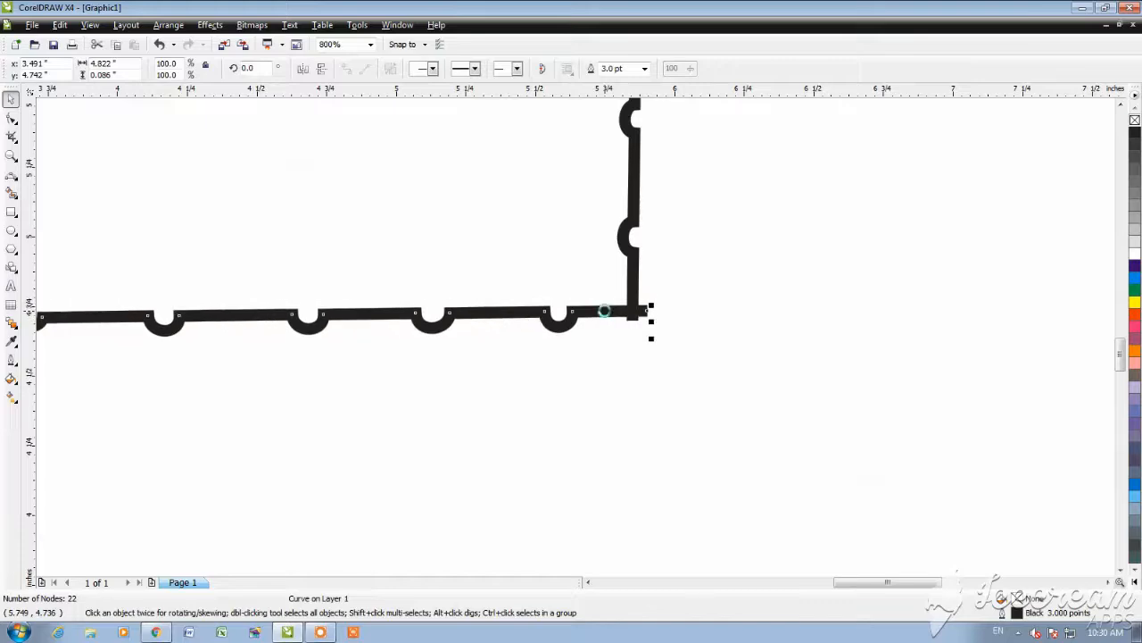
pyautogui.scroll(-3, 607, 315)
pyautogui.scroll(2, 487, 344)
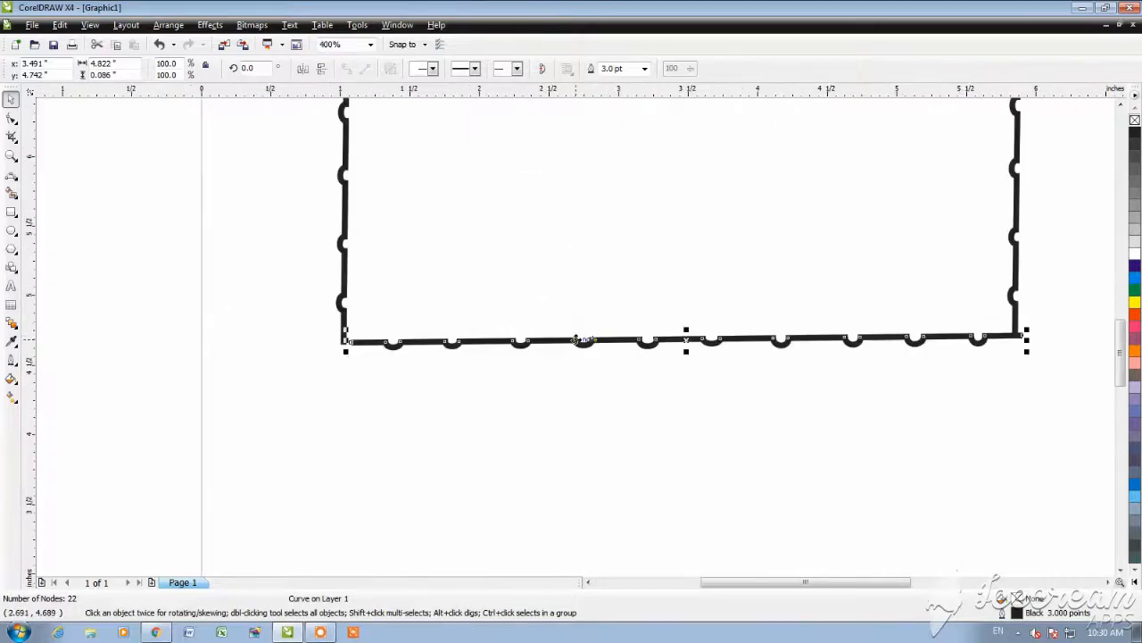
pyautogui.scroll(2, 577, 341)
pyautogui.press('Left')
pyautogui.press('Left')
pyautogui.press('Left')
pyautogui.press('Left')
pyautogui.press('Left')
pyautogui.press('Left')
pyautogui.press('Left')
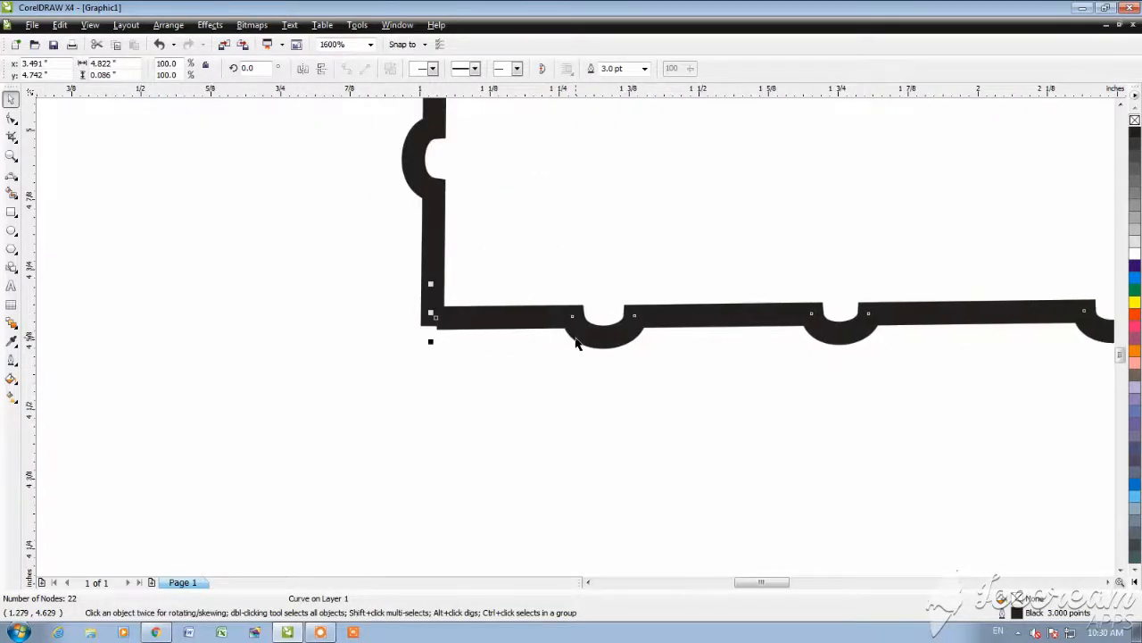
# Step: Stretch the lower line's right end to the outer edge of the right vertical line, closing the corner gap
pyautogui.scroll(-3, 575, 342)
pyautogui.scroll(3, 723, 357)
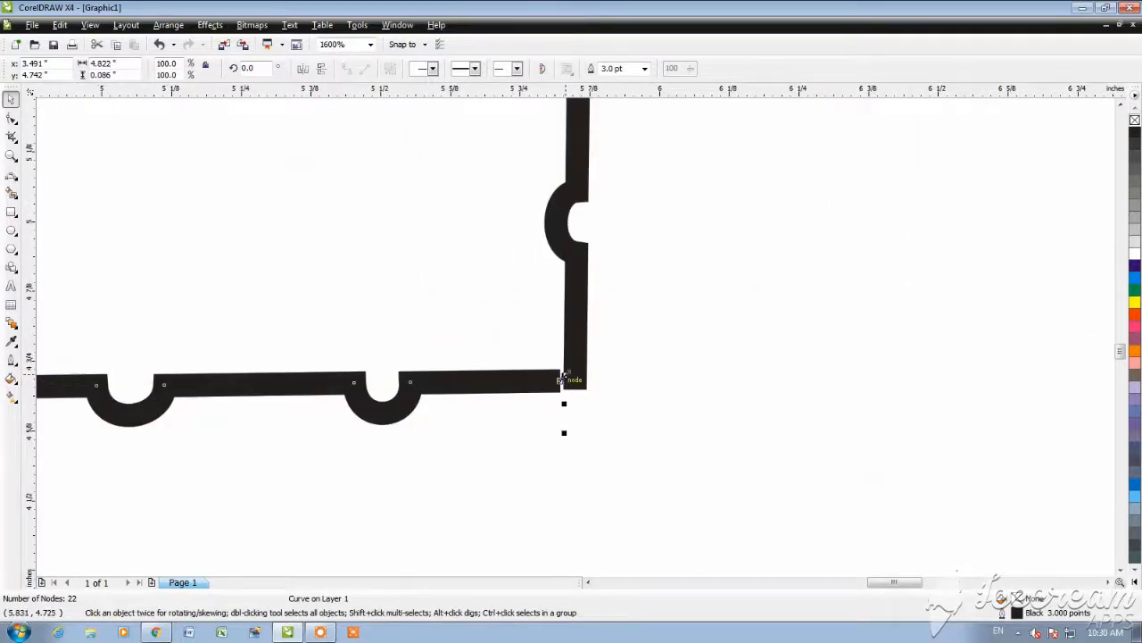
pyautogui.moveTo(564, 375); pyautogui.dragTo(590, 375)
pyautogui.scroll(-2, 573, 346)
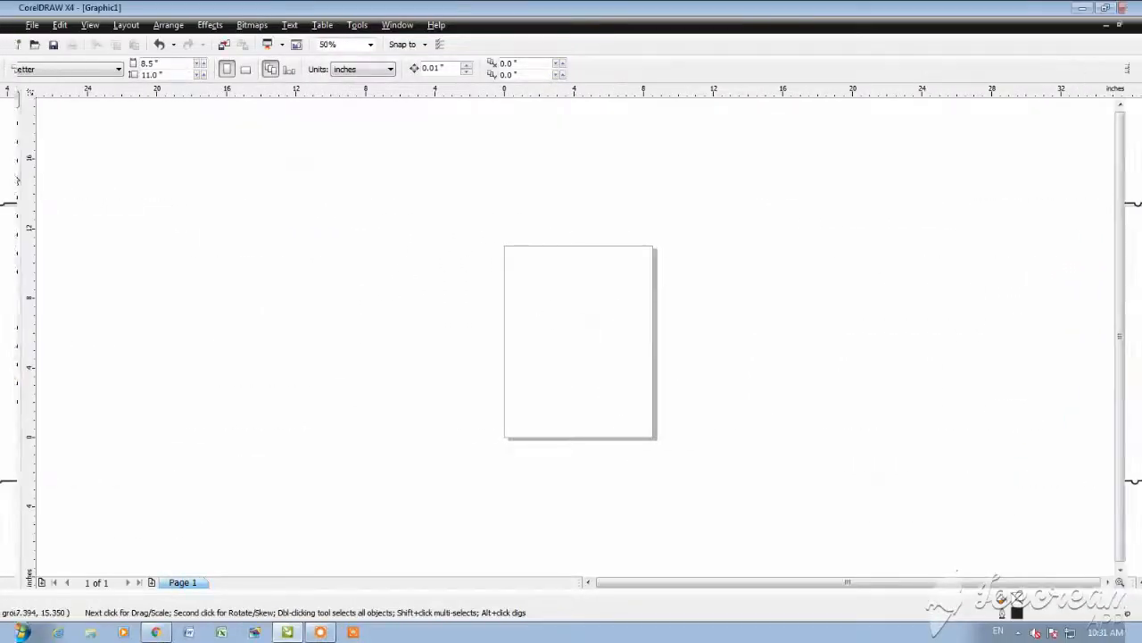
# Step: Draw a full ellipse about 9.11 by 9.19 inches and center it on the page
pyautogui.click(12, 176)
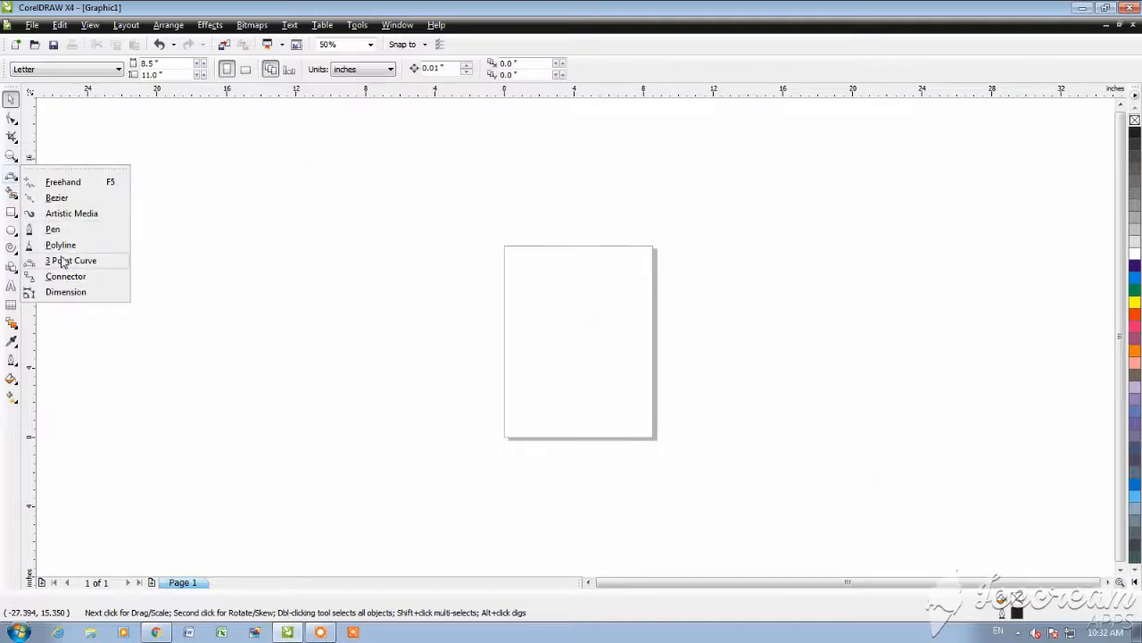
pyautogui.click(54, 234)
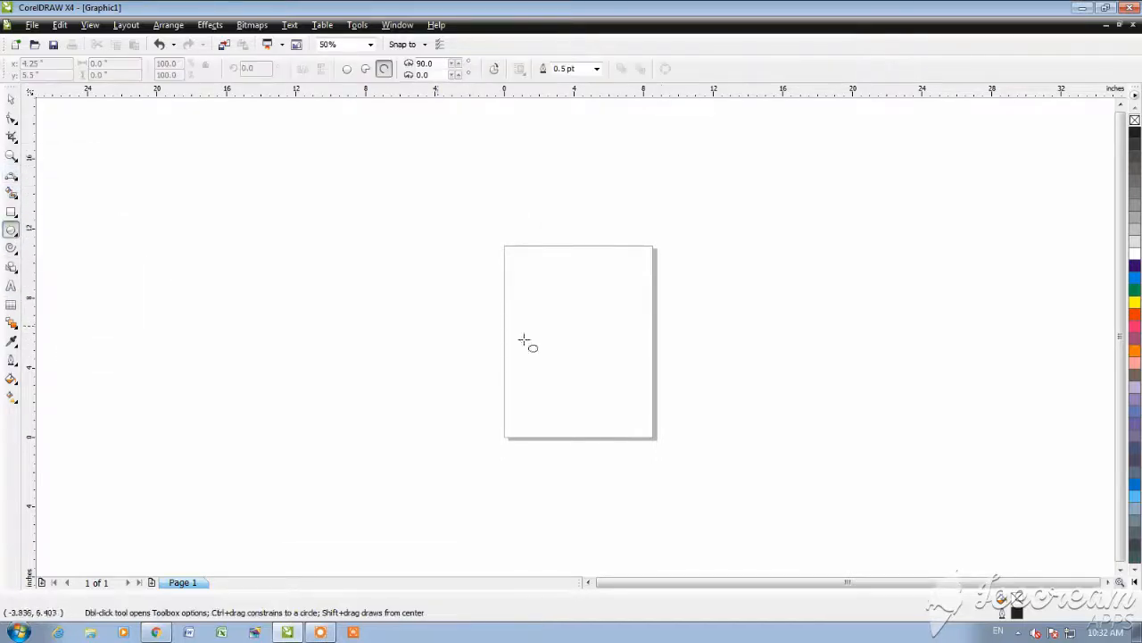
pyautogui.moveTo(557, 300); pyautogui.dragTo(640, 380)
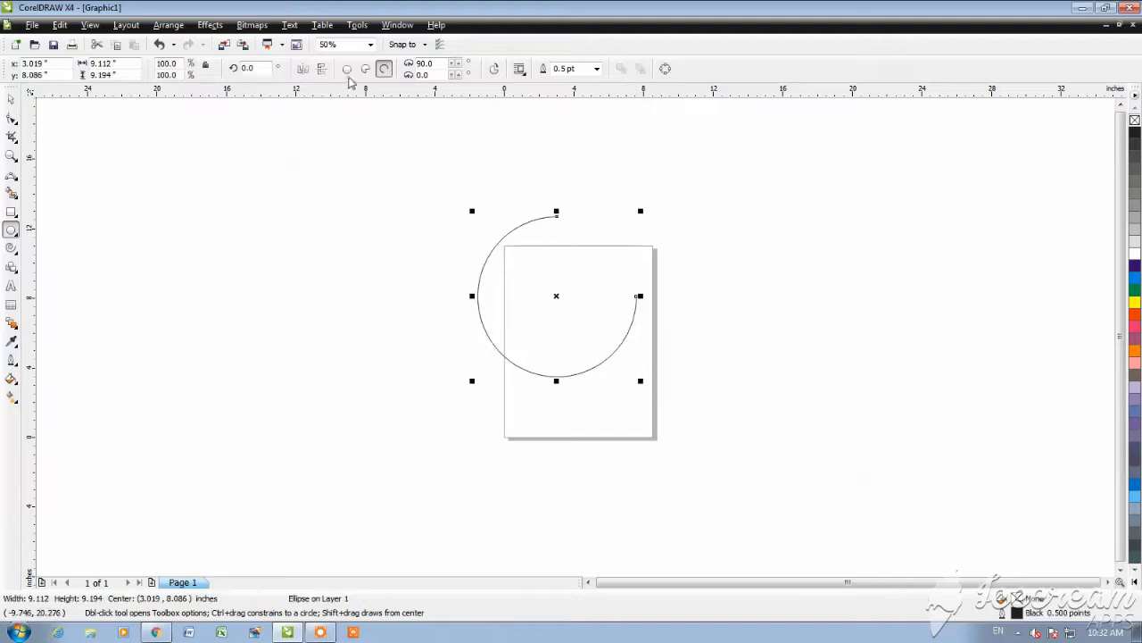
pyautogui.scroll(1, 576, 337)
pyautogui.press('space')
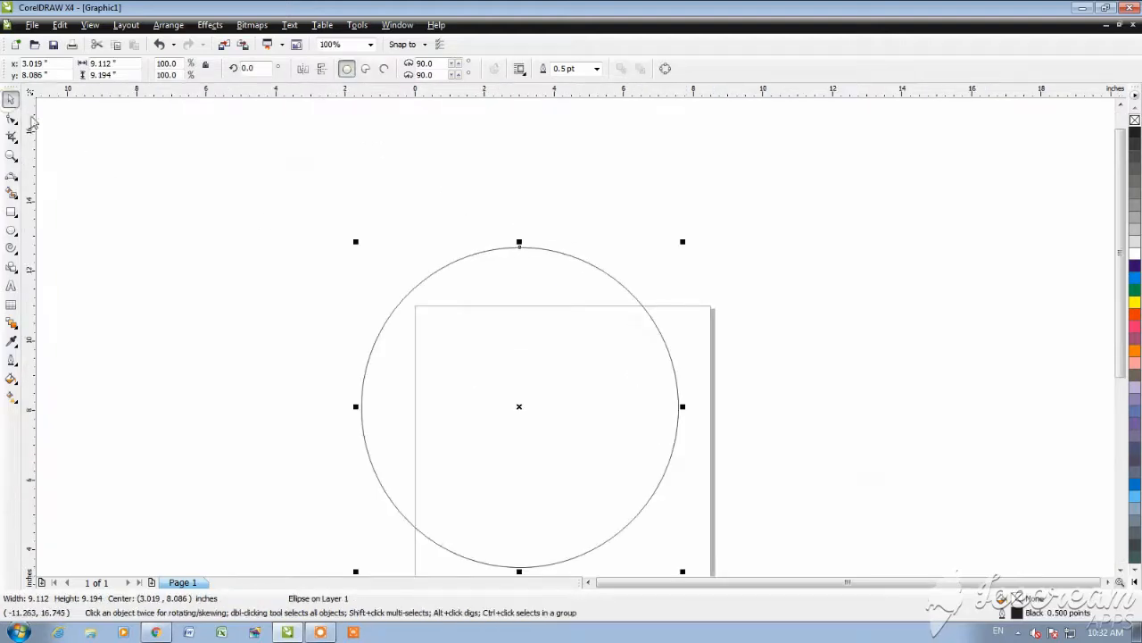
pyautogui.scroll(-2, 535, 328)
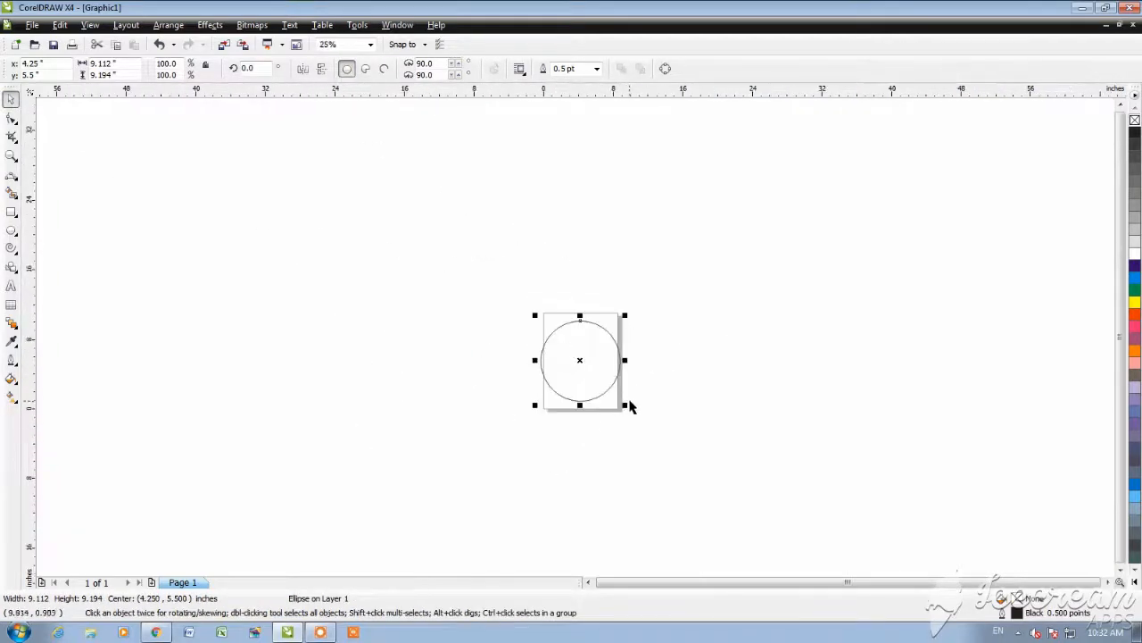
# Step: Shrink the circle around its center to about 7.55 by 7.62 inches and set its outline width to 3.0 pt
pyautogui.click(617, 395)
pyautogui.scroll(2, 604, 341)
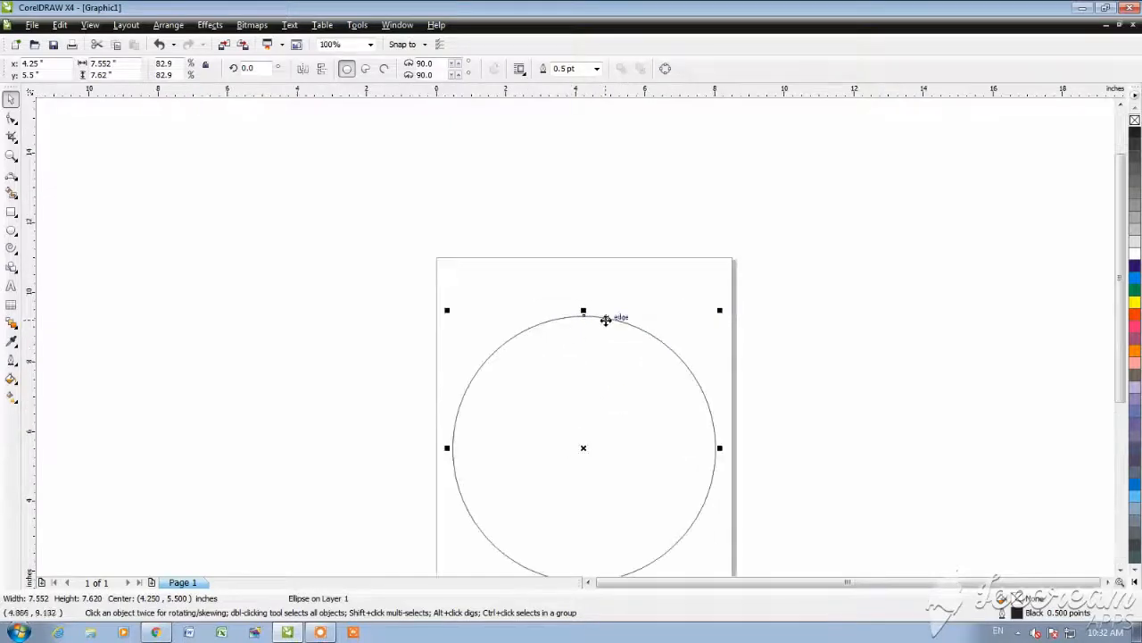
pyautogui.click(597, 68)
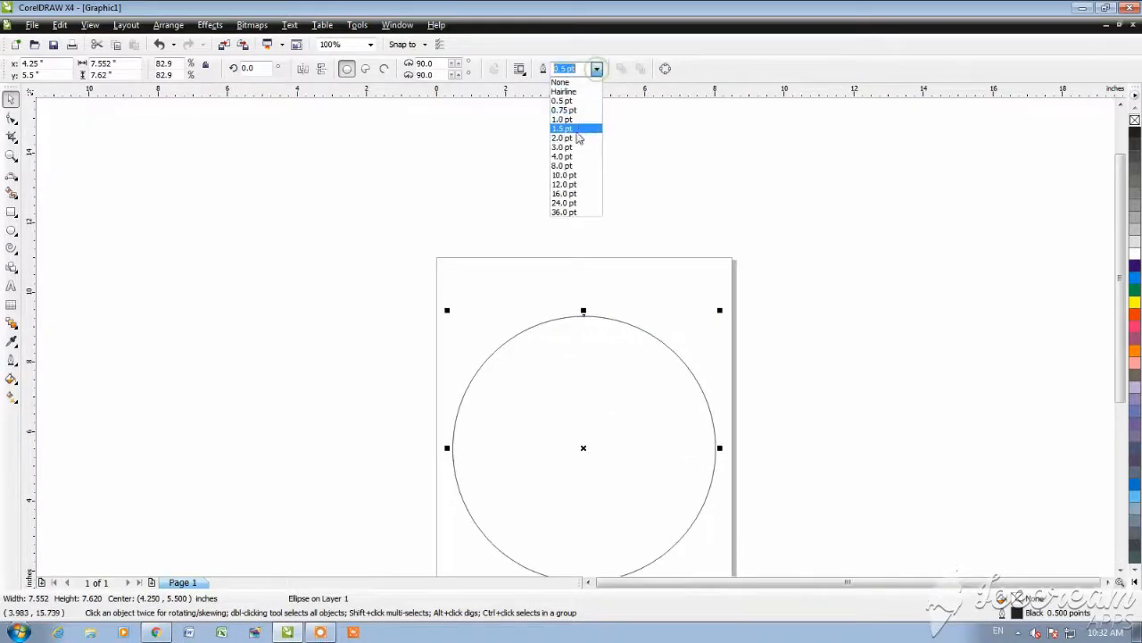
pyautogui.click(574, 145)
pyautogui.click(541, 285)
pyautogui.scroll(2, 576, 343)
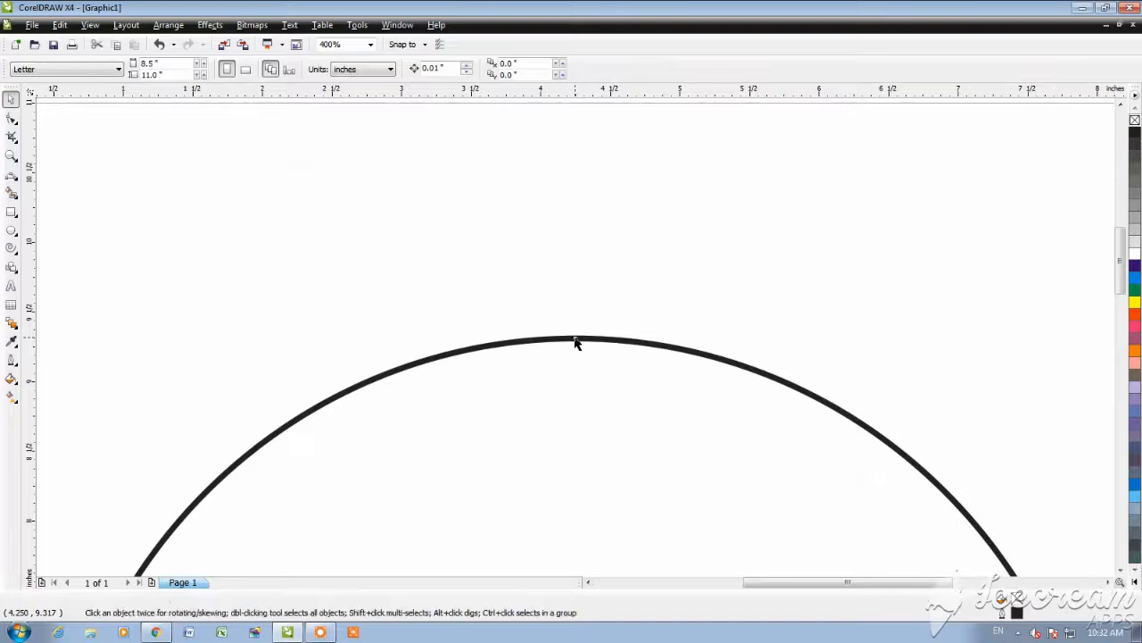
# Step: Set the circle's outline width to 4.0 pt and deselect it
pyautogui.click(576, 341)
pyautogui.click(597, 69)
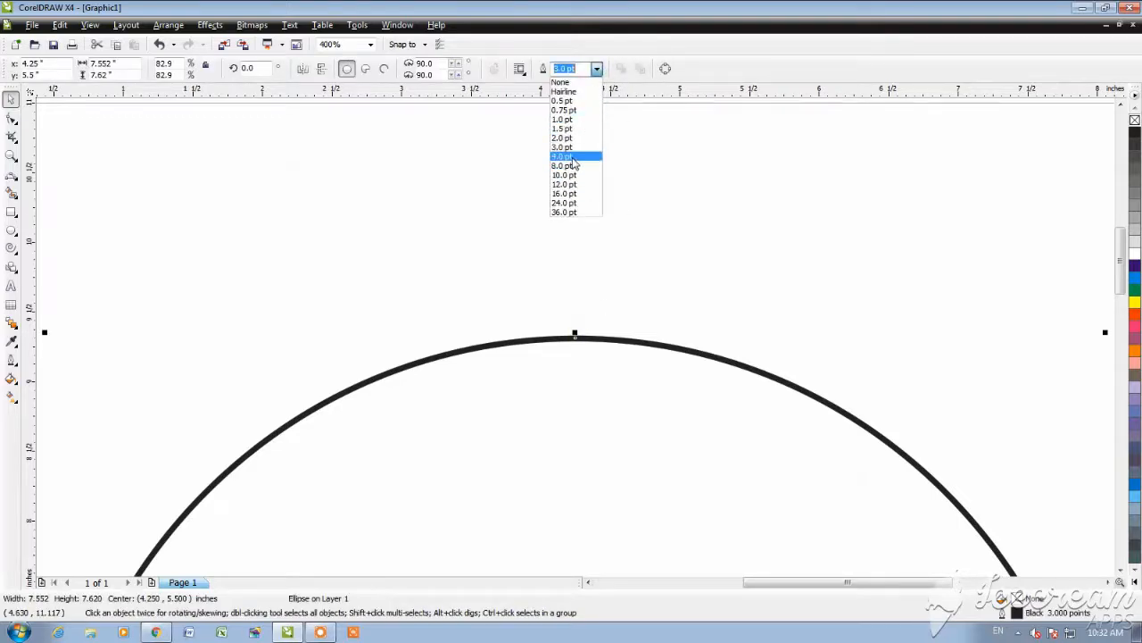
pyautogui.click(576, 157)
pyautogui.click(515, 248)
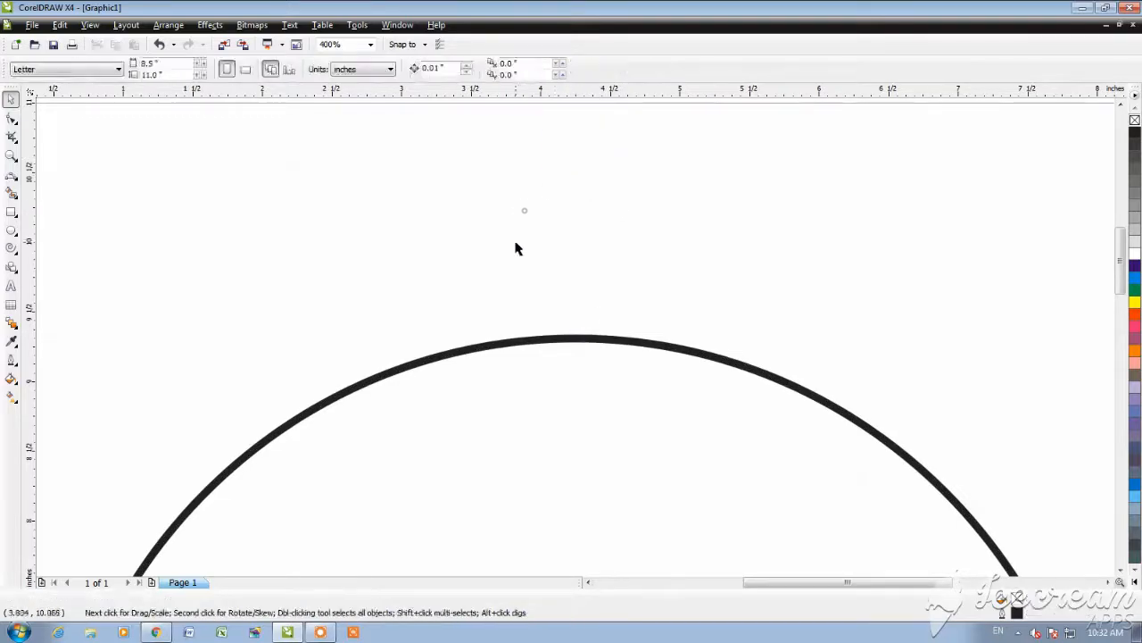
# Step: Apply the Smudge Brush to the circle's outline and accept its conversion to editable curves
pyautogui.click(15, 142)
pyautogui.click(14, 124)
pyautogui.click(13, 124)
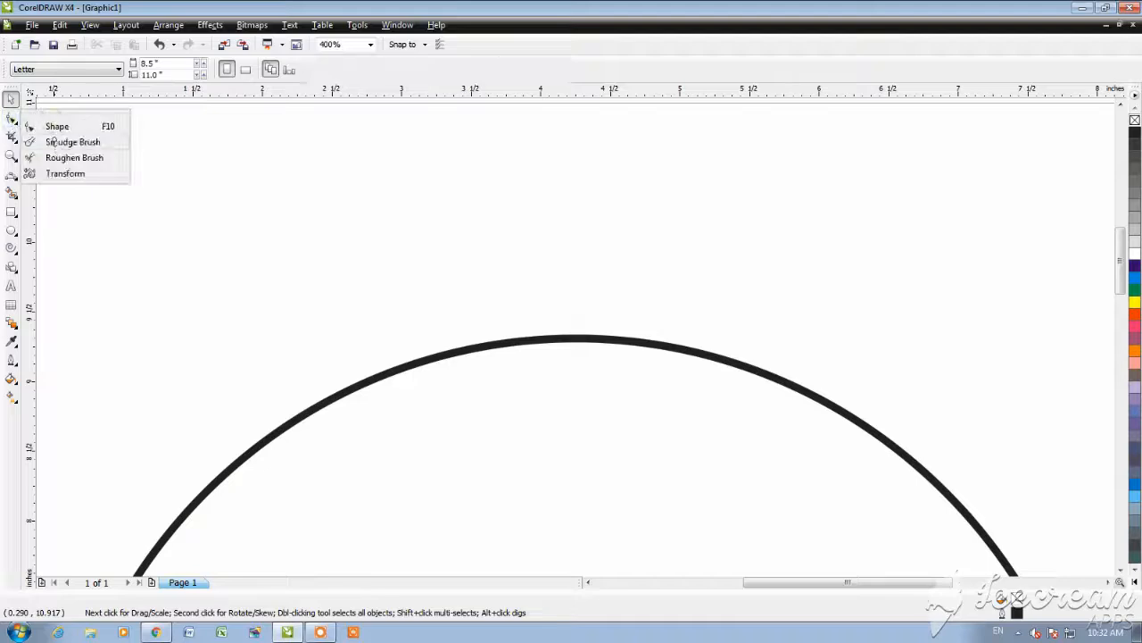
pyautogui.click(63, 142)
pyautogui.scroll(2, 575, 340)
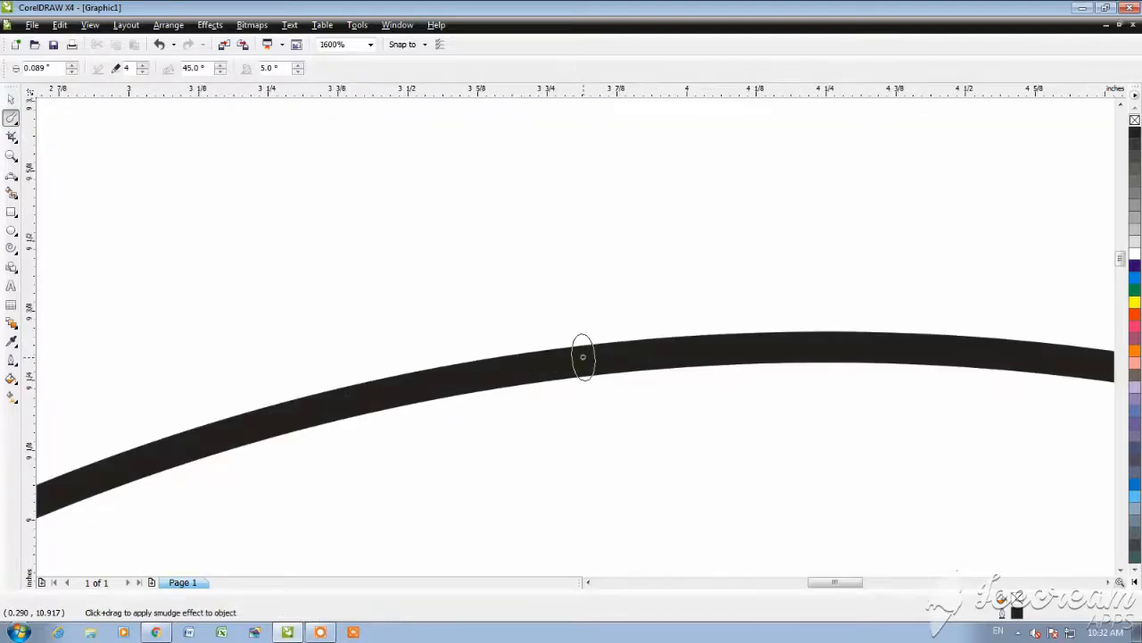
pyautogui.click(583, 357)
pyautogui.click(600, 346)
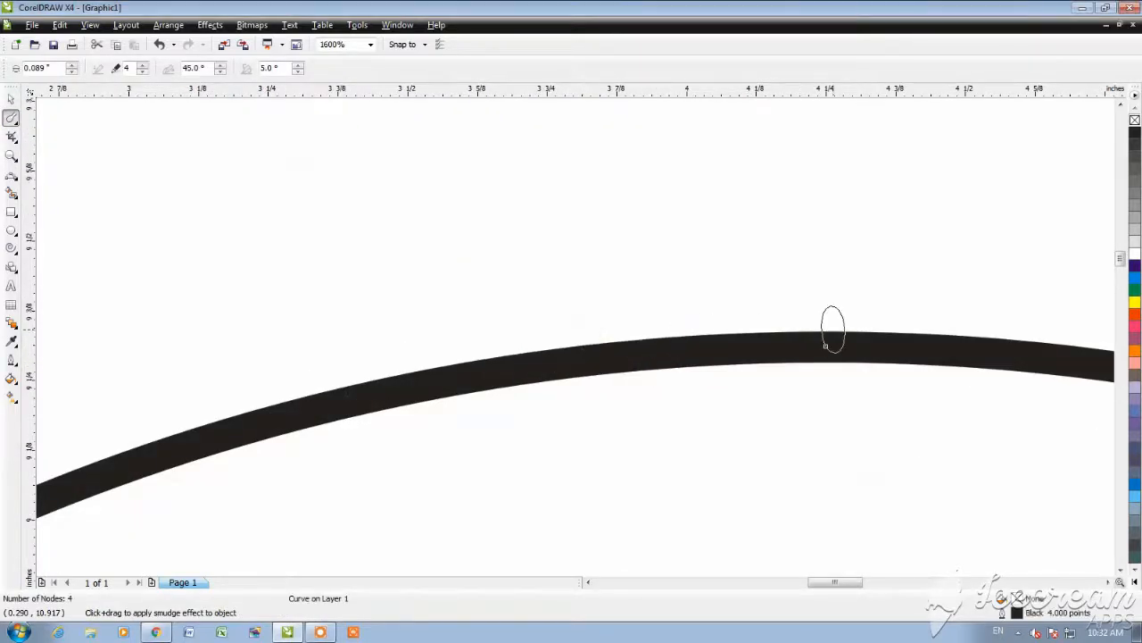
# Step: Smudge a series of small bumps along the circle's upper arc, from its topmost point toward the right
pyautogui.moveTo(828, 341); pyautogui.dragTo(828, 243)
pyautogui.moveTo(838, 366); pyautogui.dragTo(833, 420)
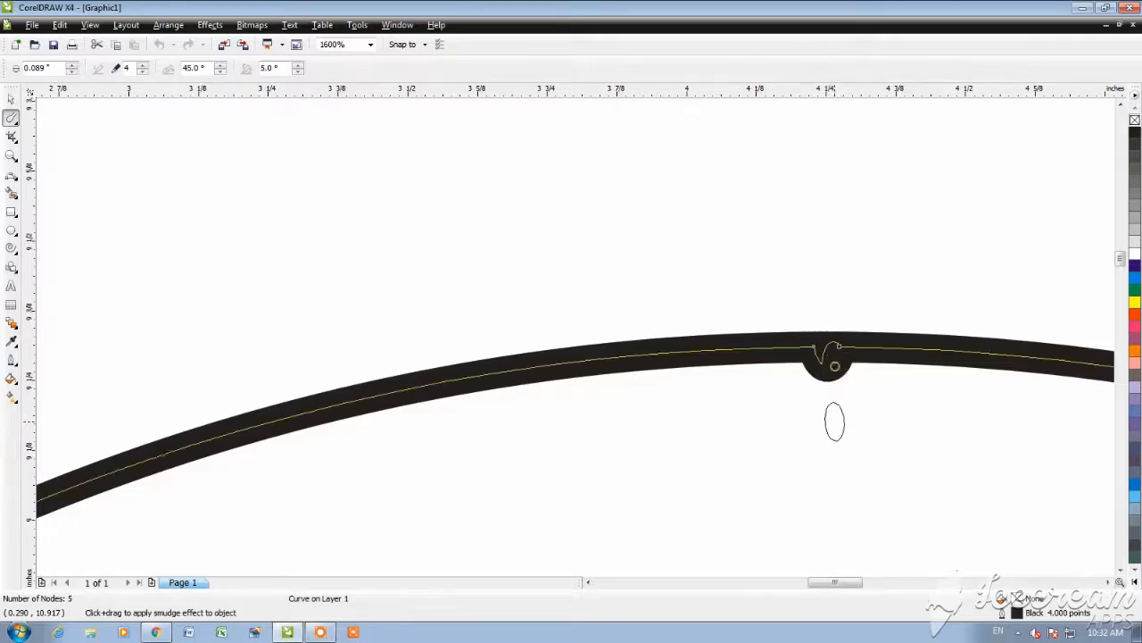
pyautogui.scroll(-3, 641, 359)
pyautogui.scroll(3, 636, 364)
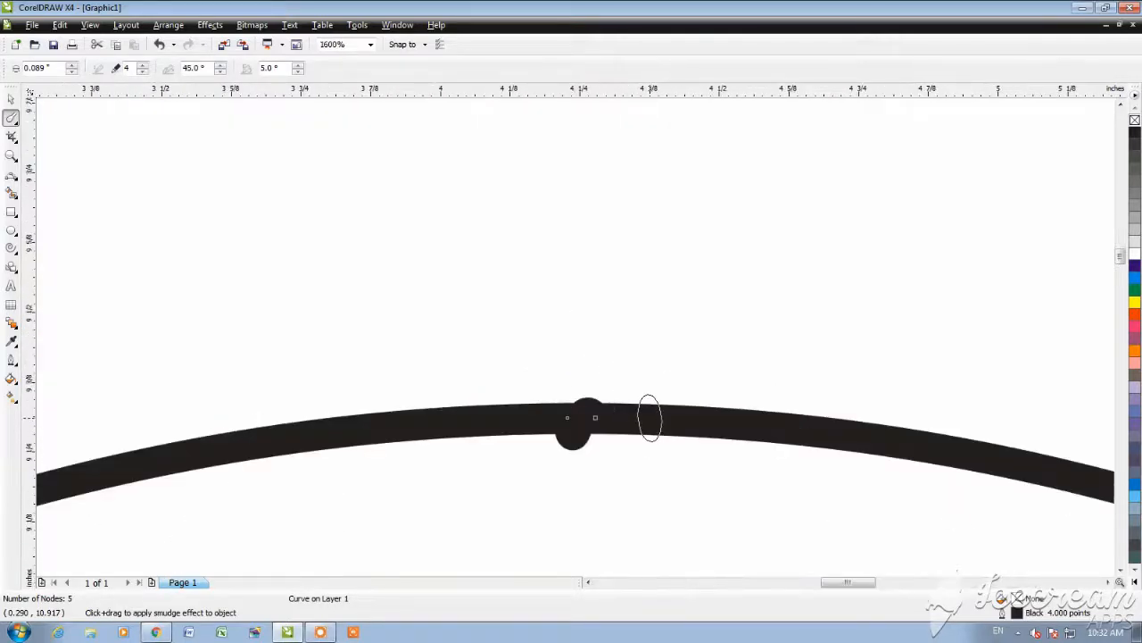
pyautogui.moveTo(677, 417); pyautogui.dragTo(678, 429)
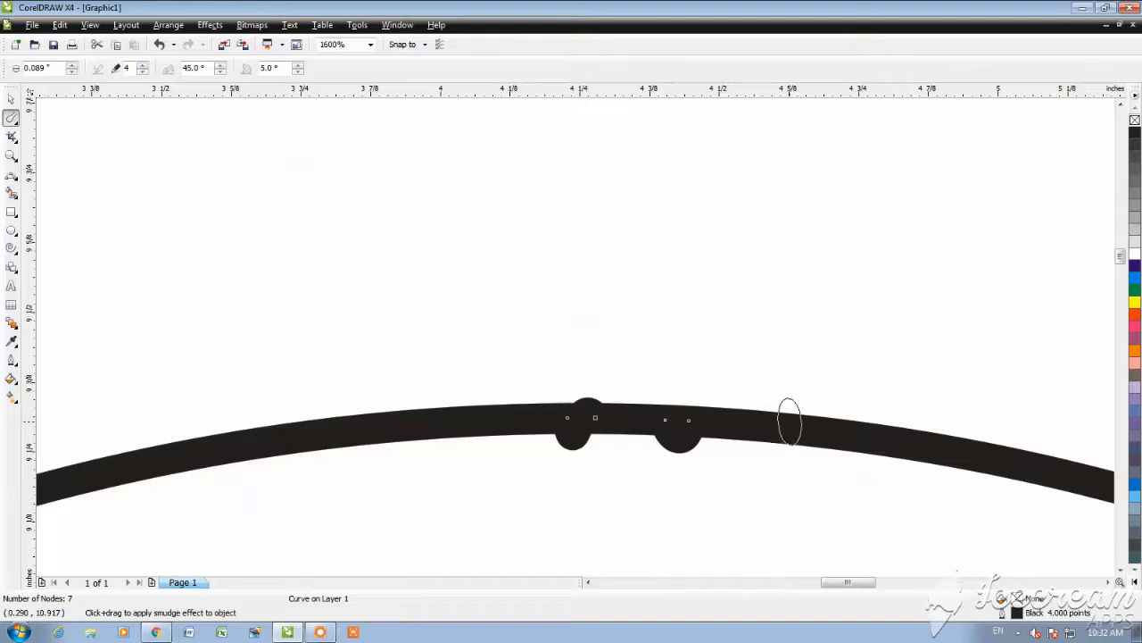
pyautogui.moveTo(788, 416)
pyautogui.mouseDown()
pyautogui.moveTo(786, 431)
pyautogui.moveTo(845, 452)
pyautogui.mouseUp()
pyautogui.moveTo(908, 432)
pyautogui.mouseDown()
pyautogui.moveTo(912, 454)
pyautogui.moveTo(968, 438)
pyautogui.mouseUp()
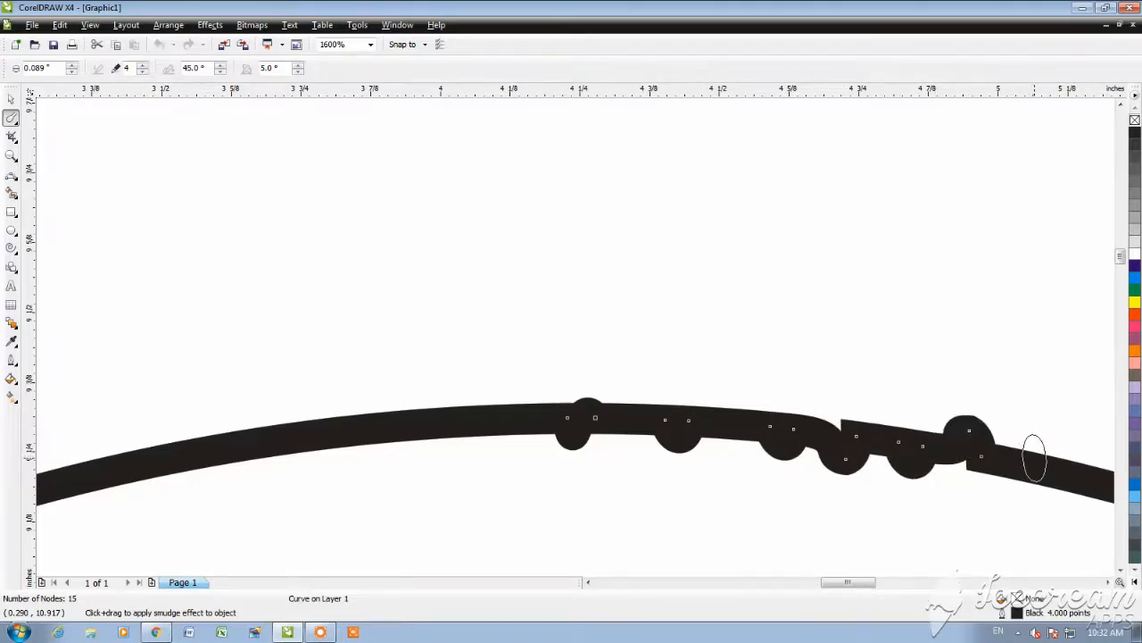
pyautogui.moveTo(1033, 458); pyautogui.dragTo(1033, 476)
pyautogui.scroll(-3, 1034, 476)
pyautogui.scroll(2, 575, 338)
pyautogui.scroll(-1, 521, 339)
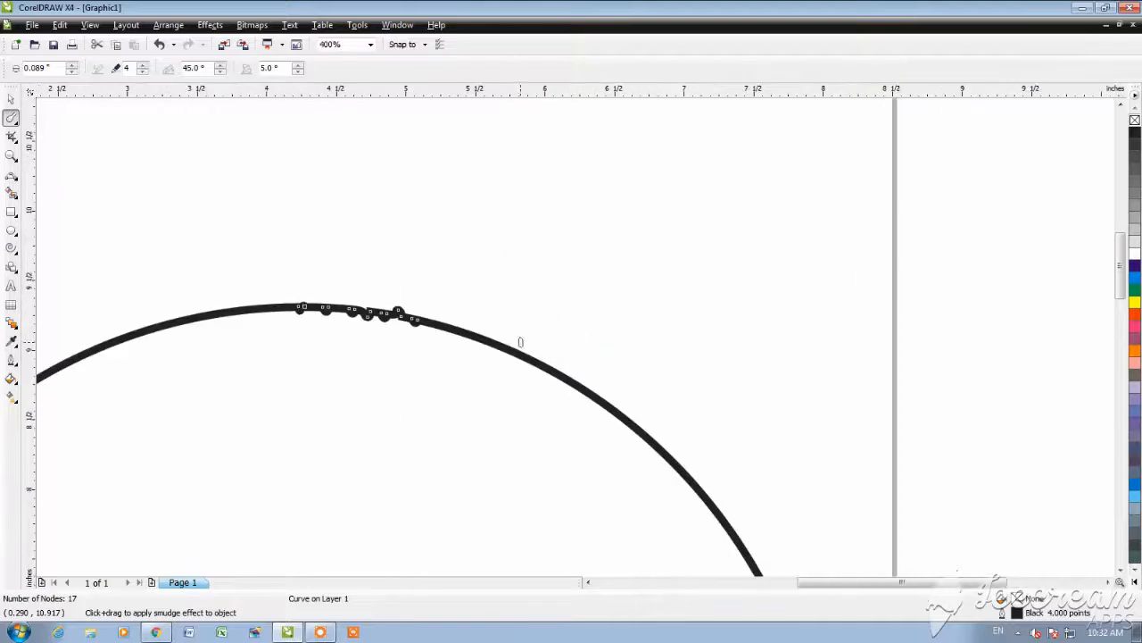
pyautogui.scroll(2, 574, 331)
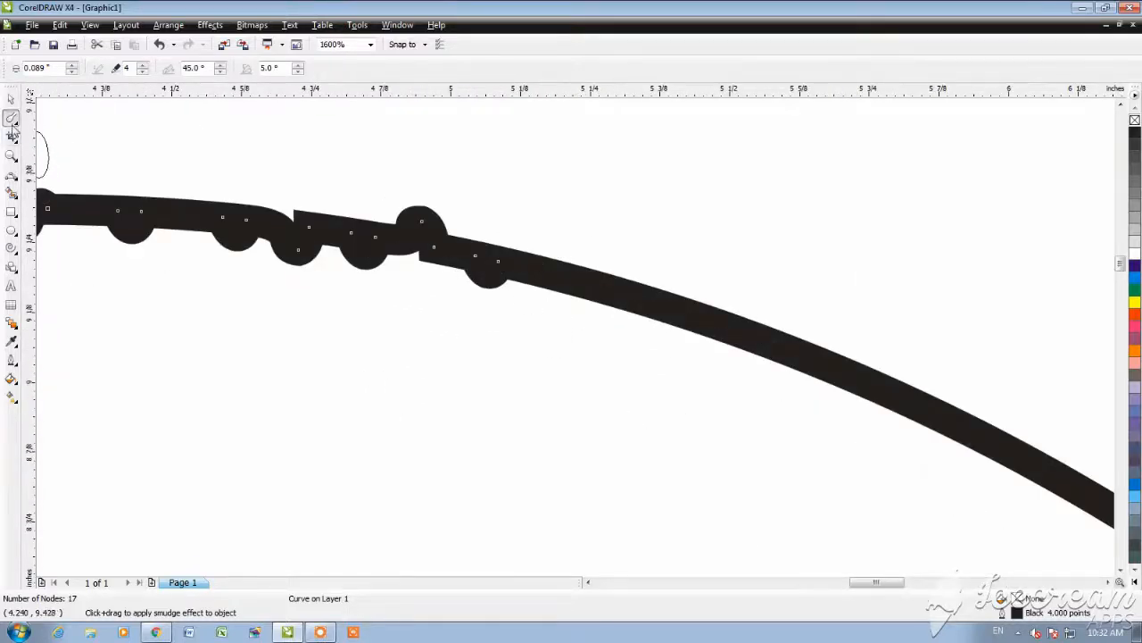
# Step: Try to pull one of the smudged dips on the circle downward with the Shape tool, and undo the change
pyautogui.click(13, 125)
pyautogui.click(48, 119)
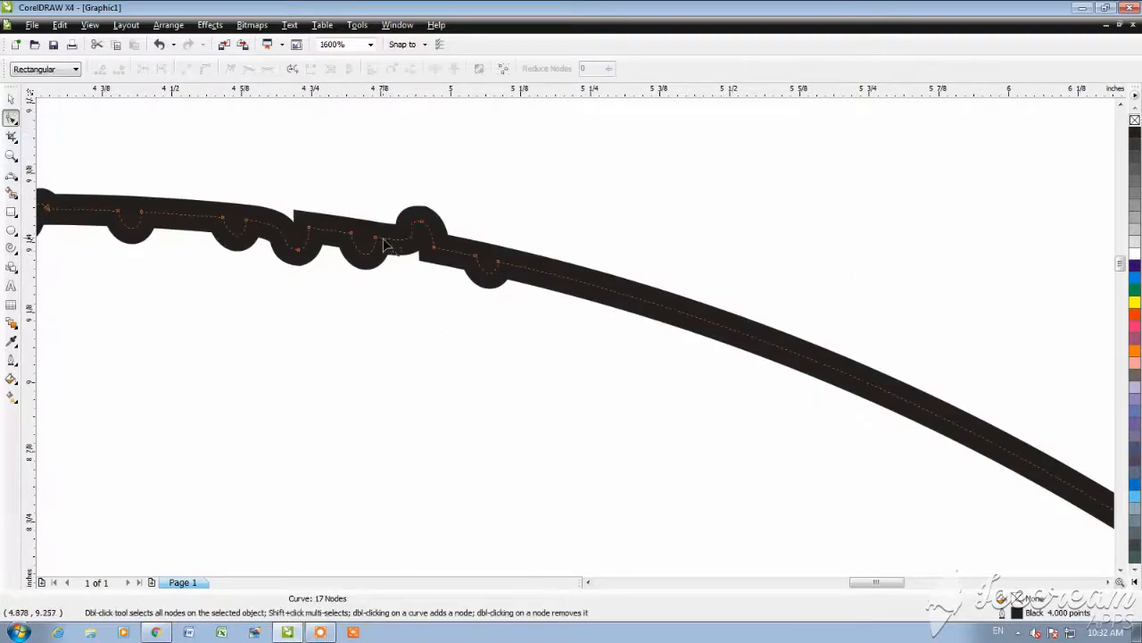
pyautogui.moveTo(362, 257); pyautogui.dragTo(359, 308)
pyautogui.hotkey('ctrl', 'z')
# Step: Delete the smudged circle from the page
pyautogui.click(11, 100)
pyautogui.scroll(-1, 382, 352)
pyautogui.press('Delete')
pyautogui.scroll(-3, 576, 338)
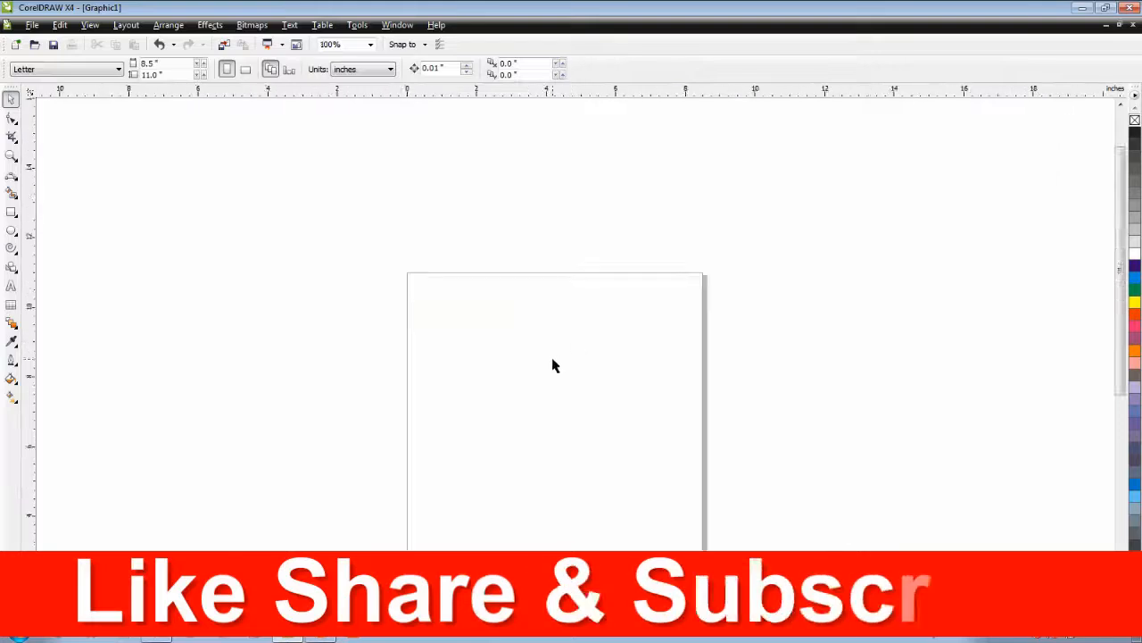
pyautogui.scroll(1, 530, 403)
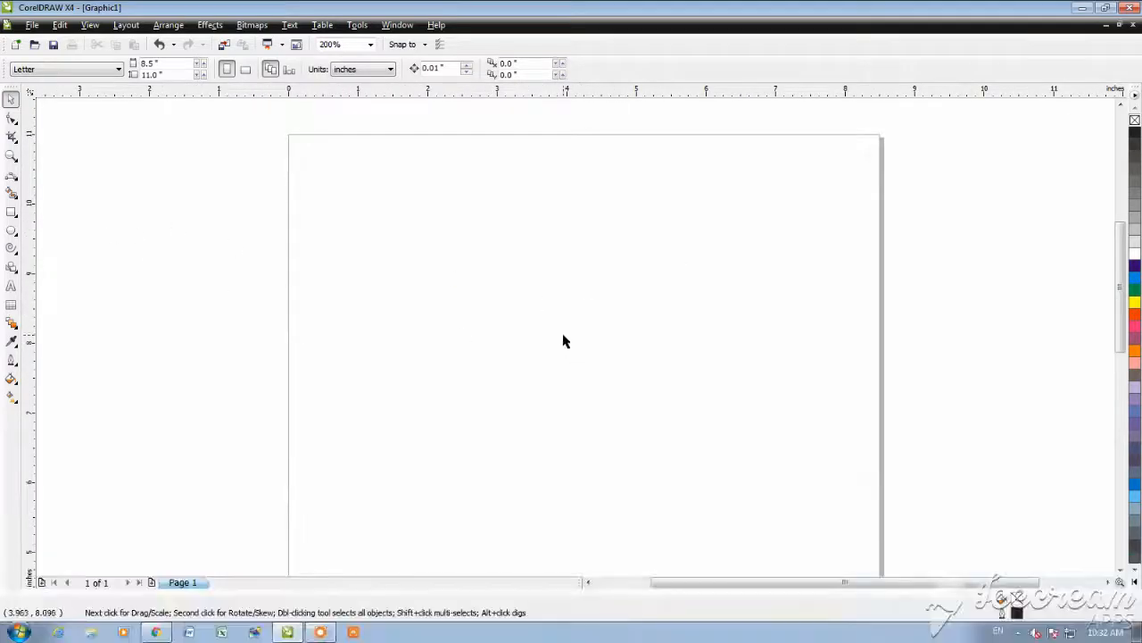
pyautogui.moveTo(384, 183); pyautogui.dragTo(845, 562)
pyautogui.click(696, 427)
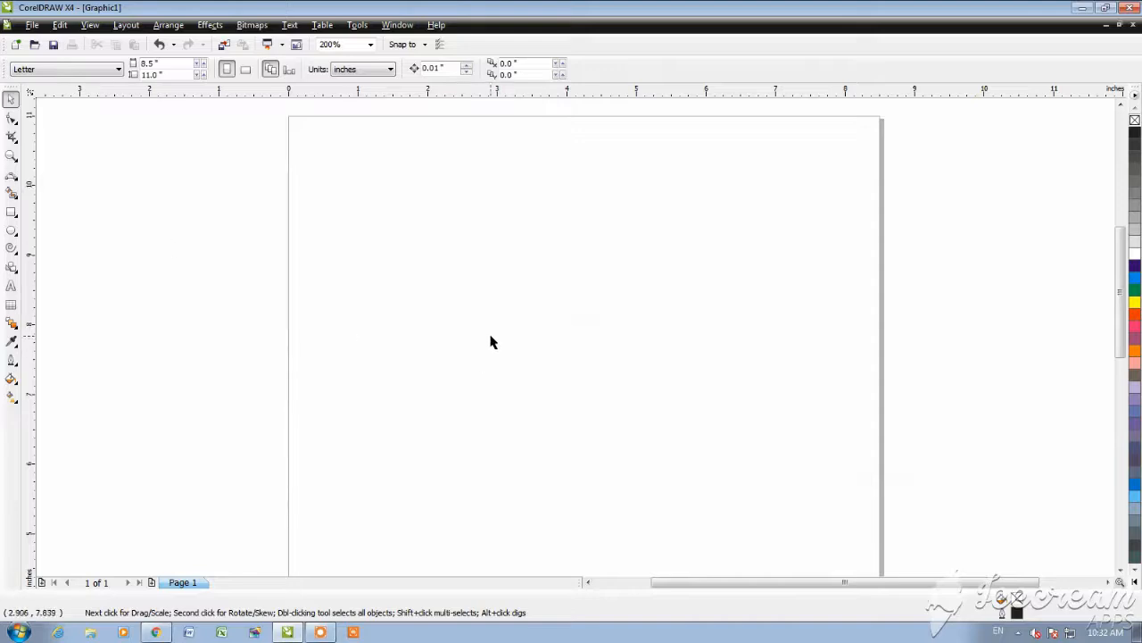
pyautogui.rightClick(391, 285)
pyautogui.click(429, 257)
pyautogui.rightClick(271, 215)
pyautogui.click(303, 212)
# Step: Draw a rectangle about 5.08 by 2.26 inches in the upper half of the page and activate the Roughen Brush
pyautogui.click(12, 123)
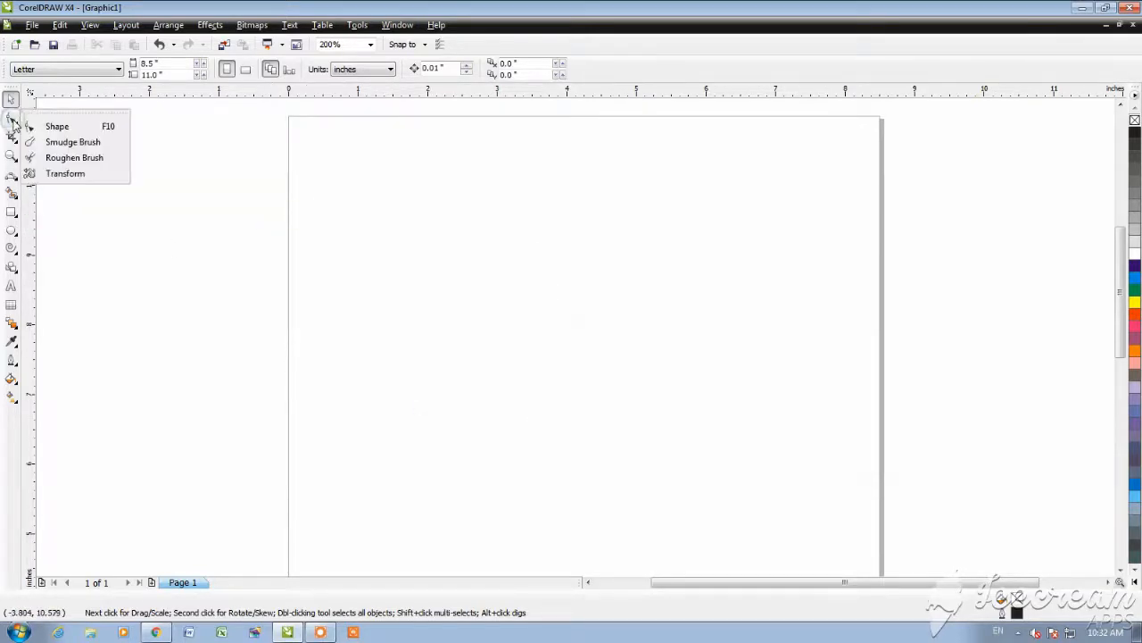
pyautogui.click(76, 143)
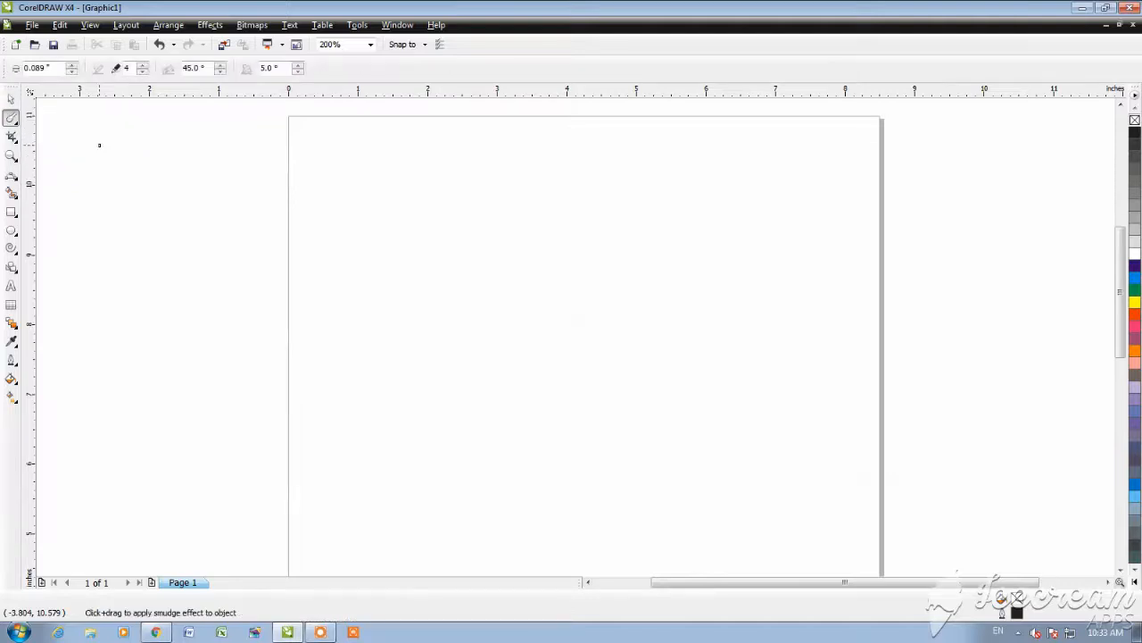
pyautogui.click(13, 120)
pyautogui.click(74, 158)
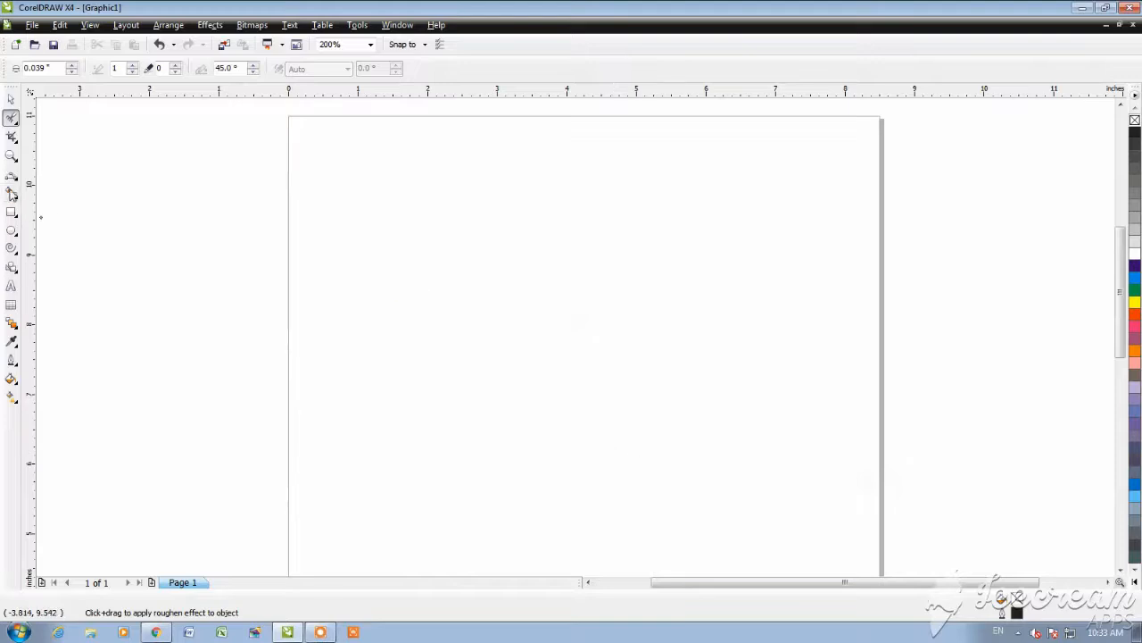
pyautogui.click(13, 213)
pyautogui.moveTo(416, 234)
pyautogui.mouseDown()
pyautogui.moveTo(583, 359)
pyautogui.moveTo(772, 394)
pyautogui.mouseUp()
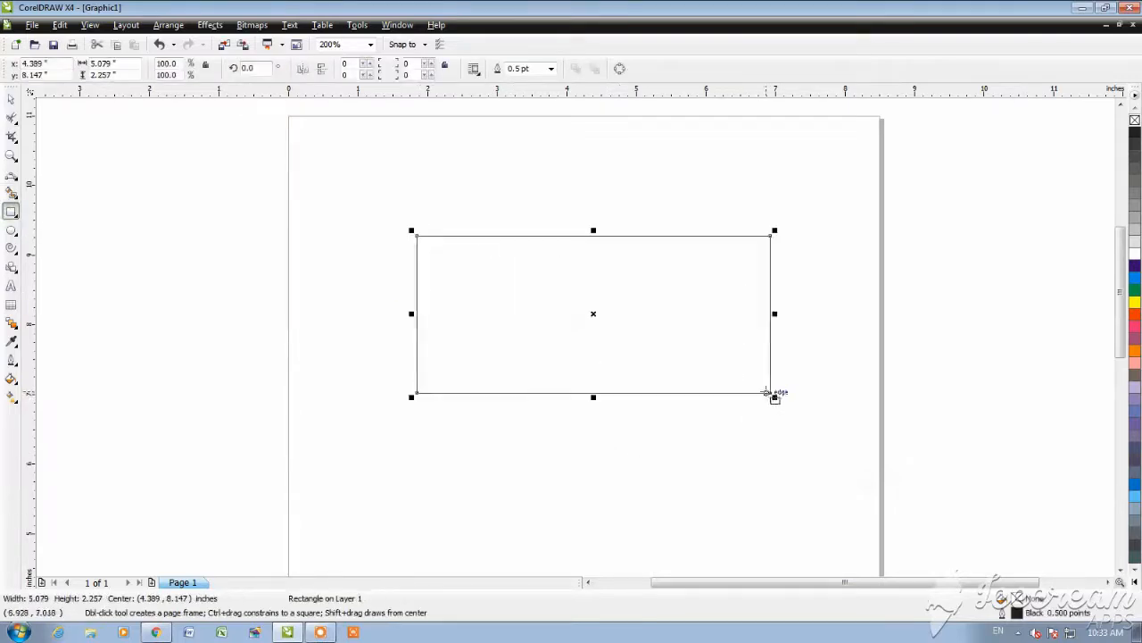
pyautogui.click(12, 119)
pyautogui.click(602, 341)
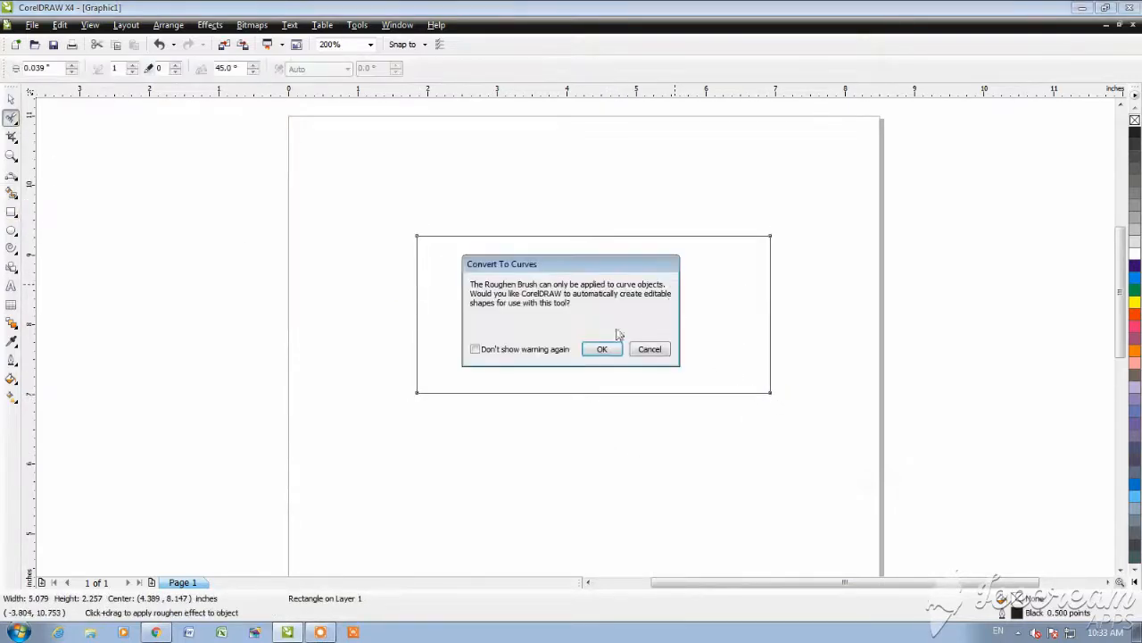
pyautogui.click(649, 349)
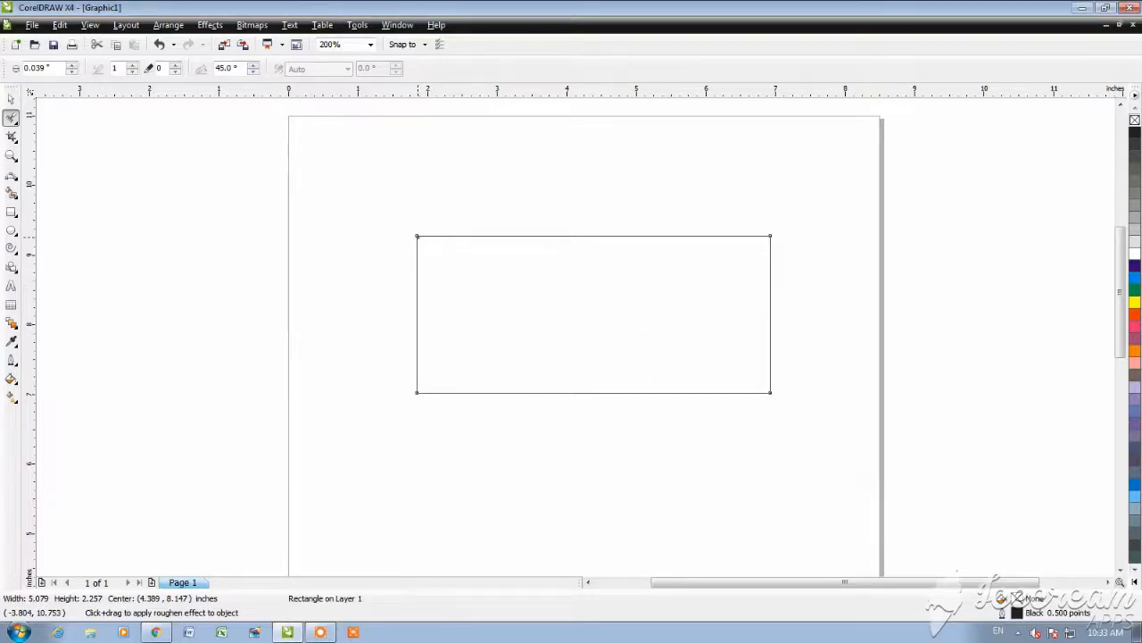
pyautogui.click(418, 237)
pyautogui.click(650, 349)
# Step: Apply the Roughen Brush at the rectangle's lower-left corner and accept the conversion to curves
pyautogui.scroll(3, 412, 397)
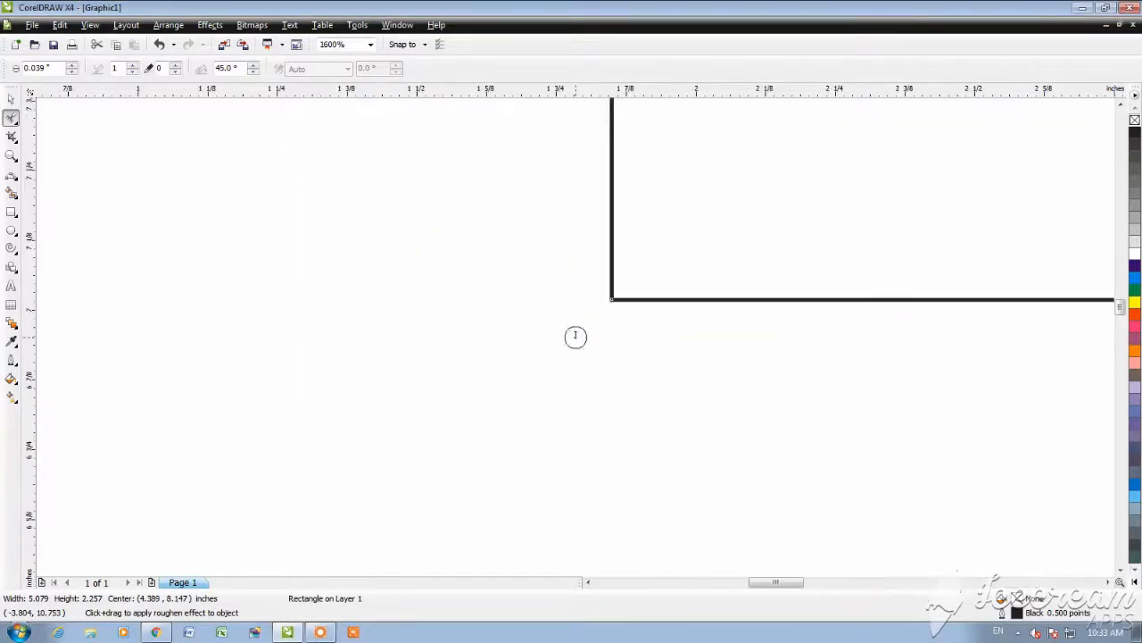
pyautogui.click(611, 298)
pyautogui.click(618, 349)
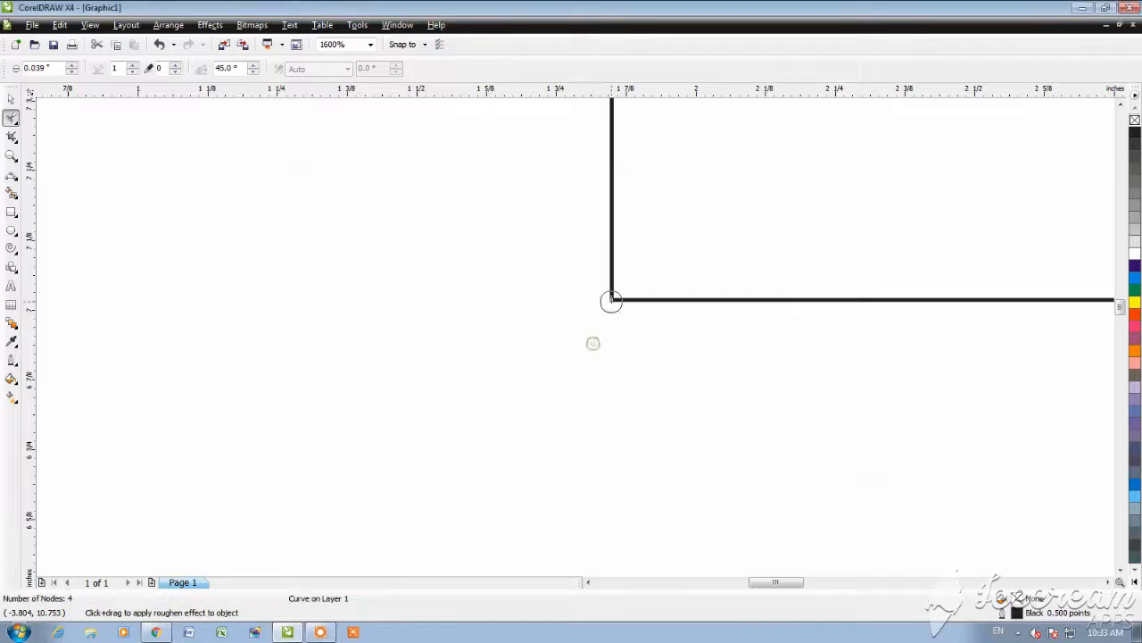
# Step: Brush short roughening strokes along the rectangle's lower edge, starting at the lower-left corner
pyautogui.moveTo(615, 301); pyautogui.dragTo(766, 253)
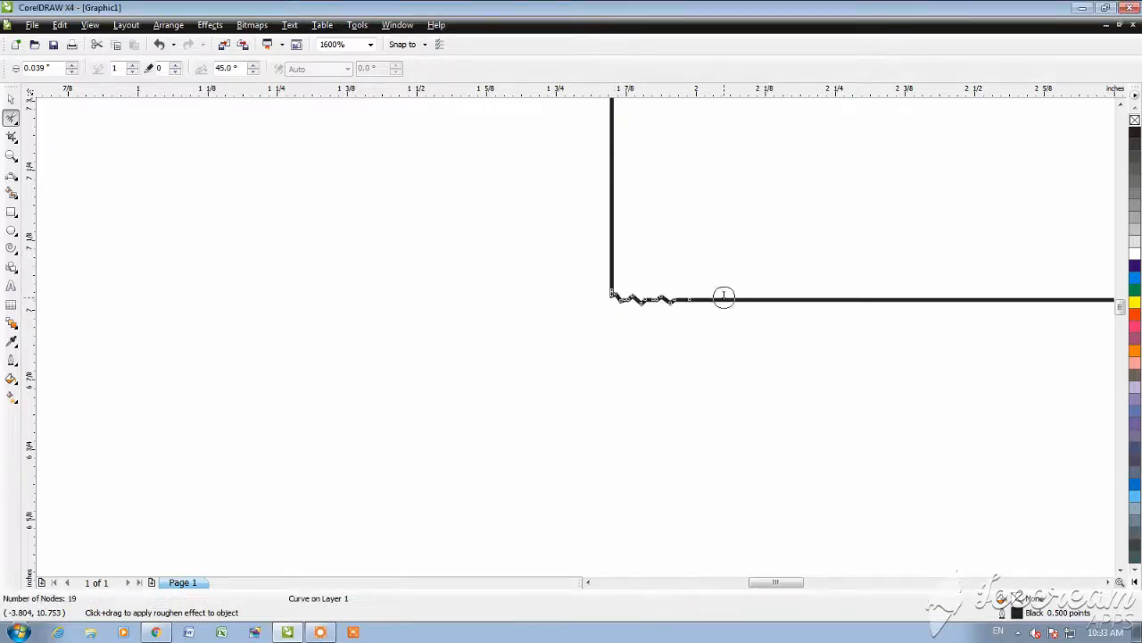
pyautogui.moveTo(724, 301); pyautogui.dragTo(867, 254)
pyautogui.moveTo(825, 303)
pyautogui.mouseDown()
pyautogui.moveTo(859, 248)
pyautogui.moveTo(905, 296)
pyautogui.mouseUp()
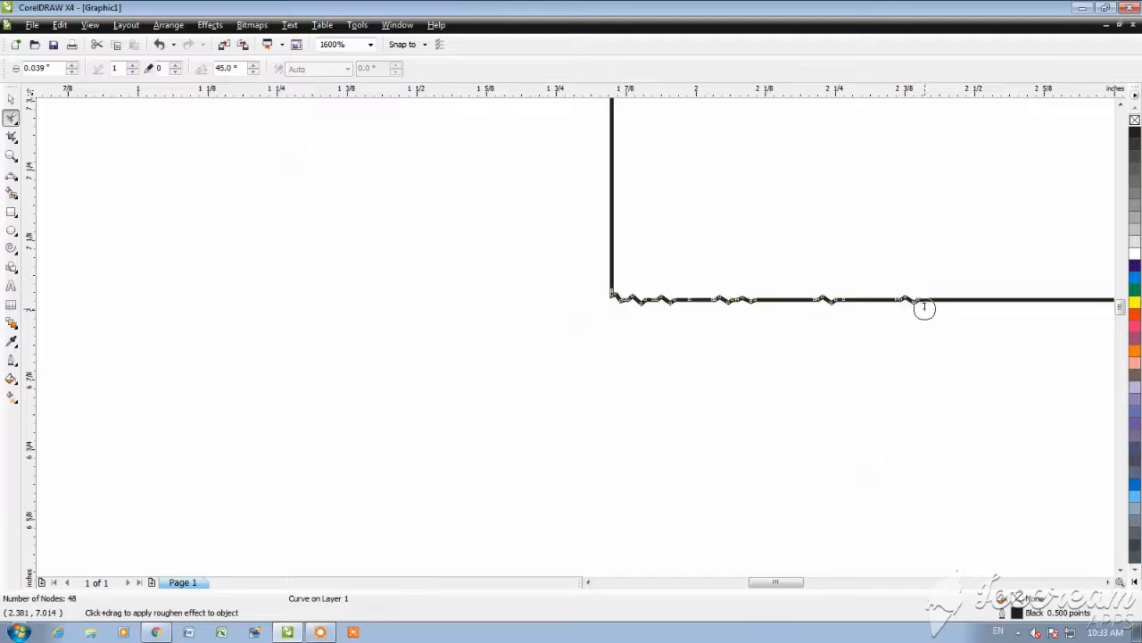
# Step: Roughen a row of separate spots along the rectangle's lower edge, continuing rightward from the last roughened spot
pyautogui.scroll(3, 967, 299)
pyautogui.click(564, 357)
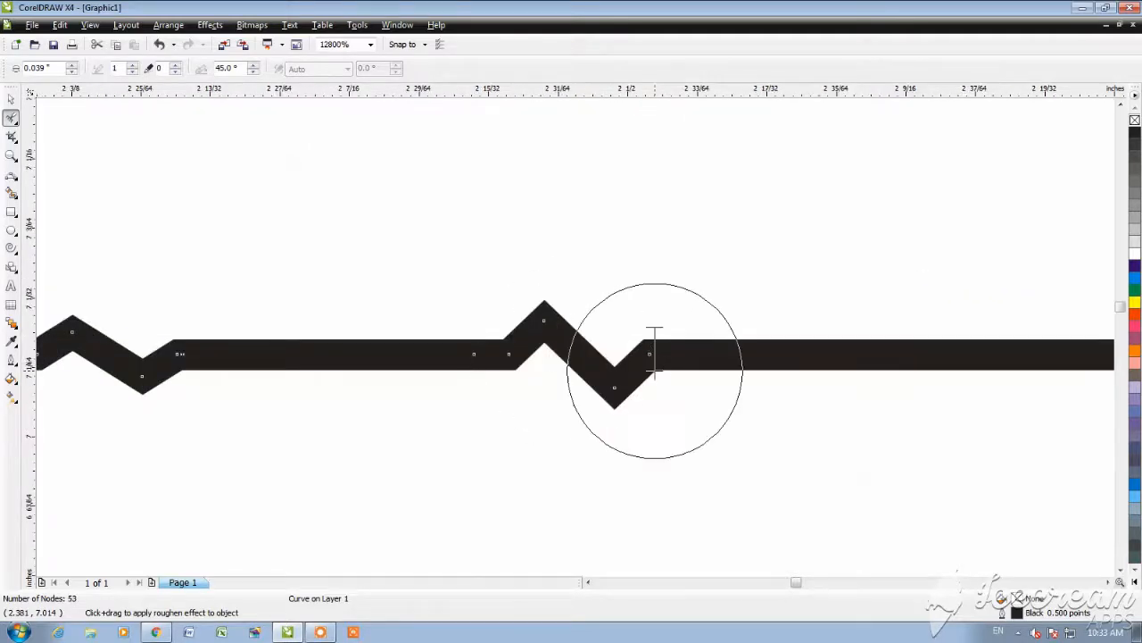
pyautogui.click(866, 358)
pyautogui.scroll(-2, 526, 363)
pyautogui.scroll(2, 804, 341)
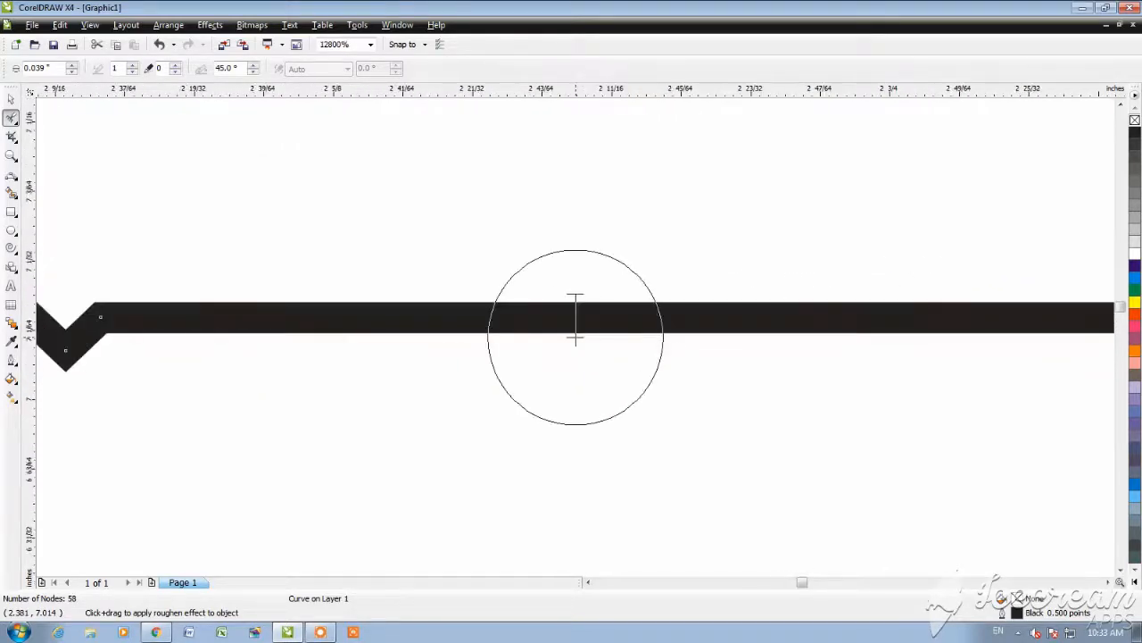
pyautogui.click(478, 319)
pyautogui.scroll(-2, 580, 332)
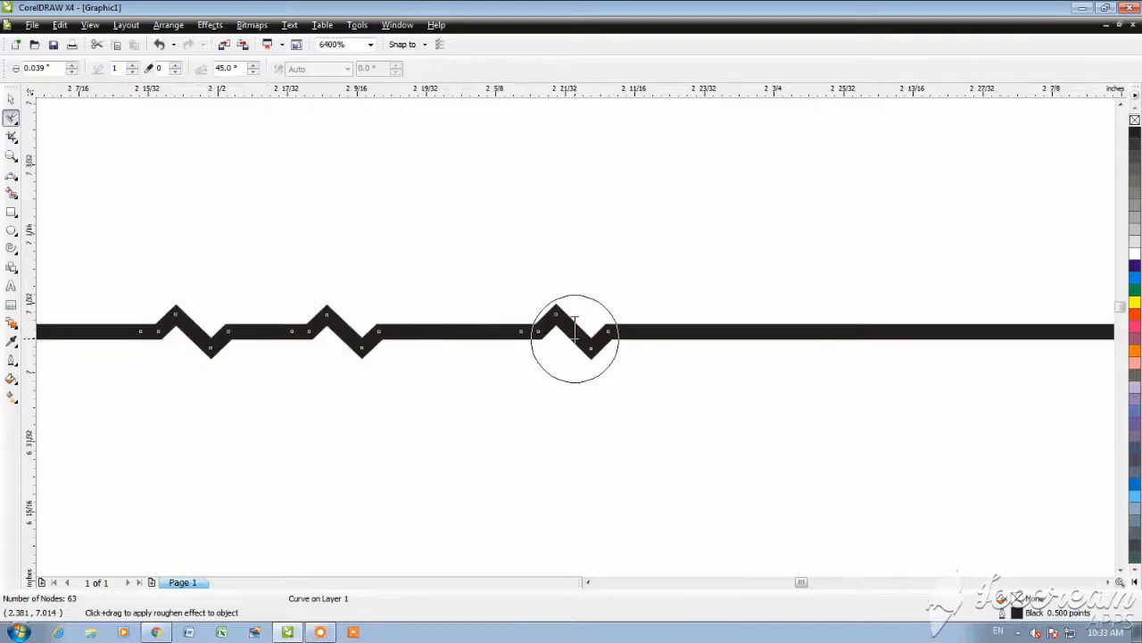
pyautogui.click(712, 335)
pyautogui.click(861, 335)
pyautogui.scroll(-1, 574, 334)
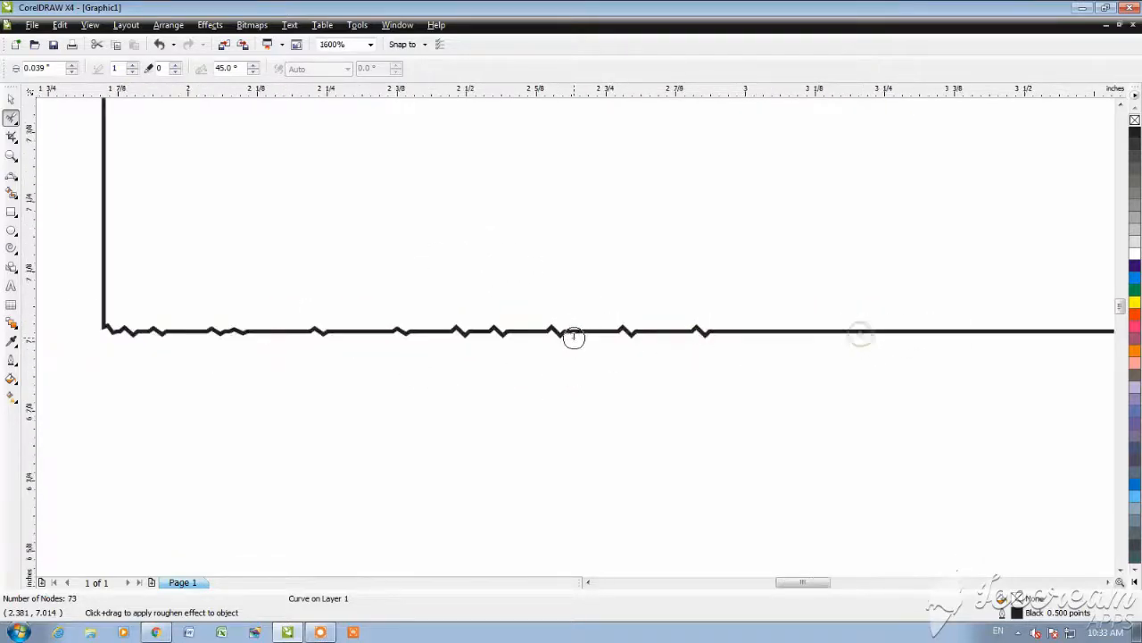
# Step: Add five more spaced roughening spots toward the middle of the rectangle's lower edge
pyautogui.scroll(1, 770, 333)
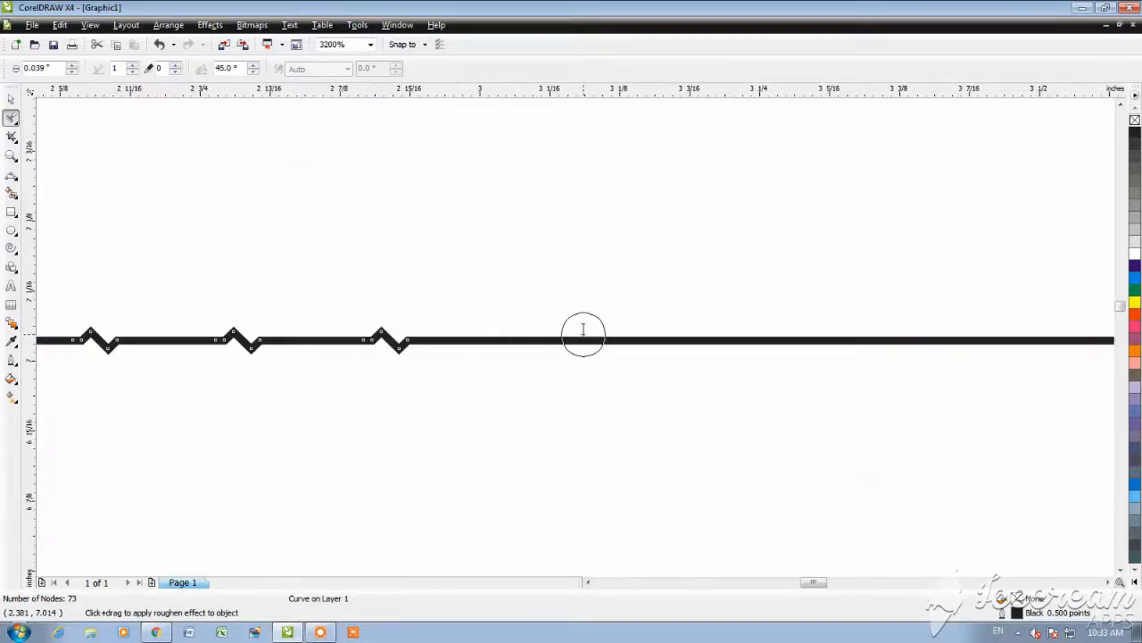
pyautogui.click(485, 336)
pyautogui.click(615, 336)
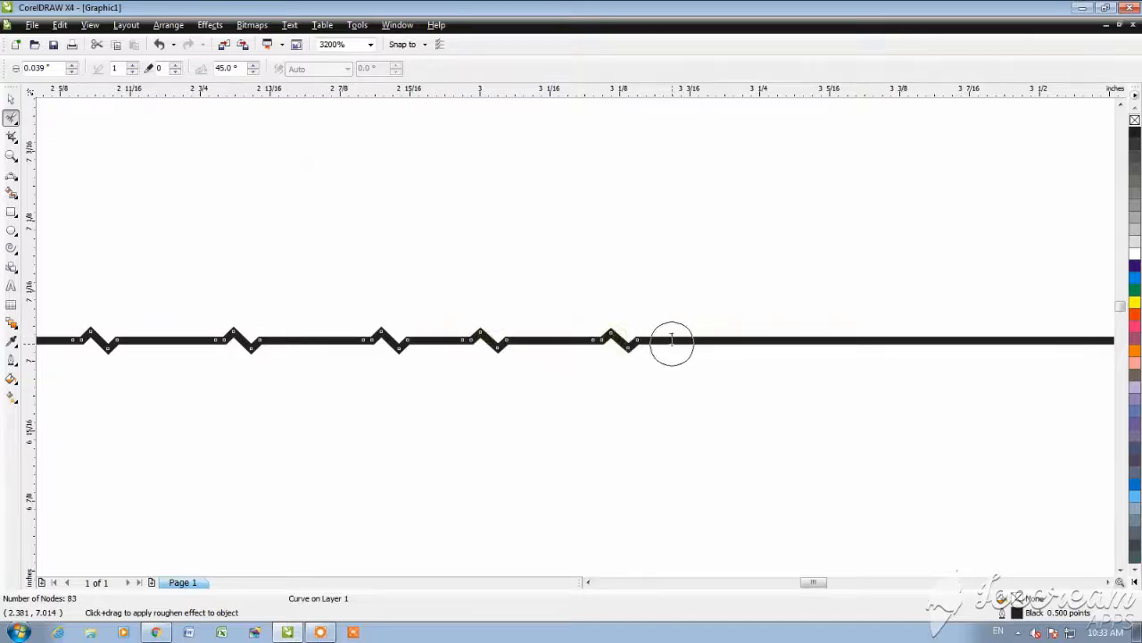
pyautogui.click(760, 335)
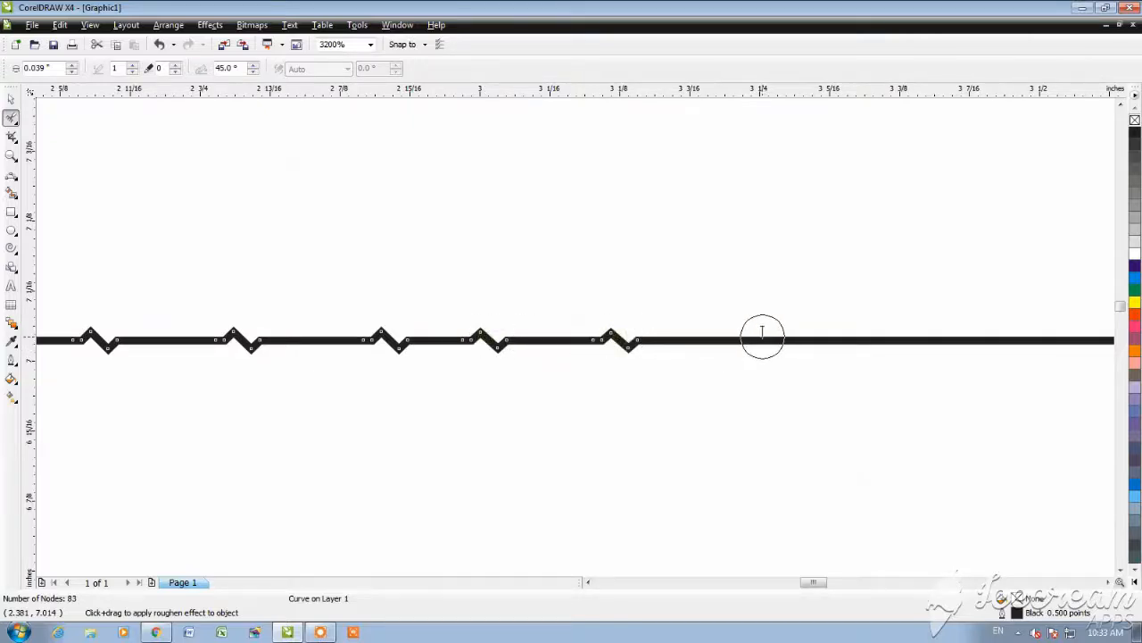
pyautogui.click(854, 335)
pyautogui.click(986, 336)
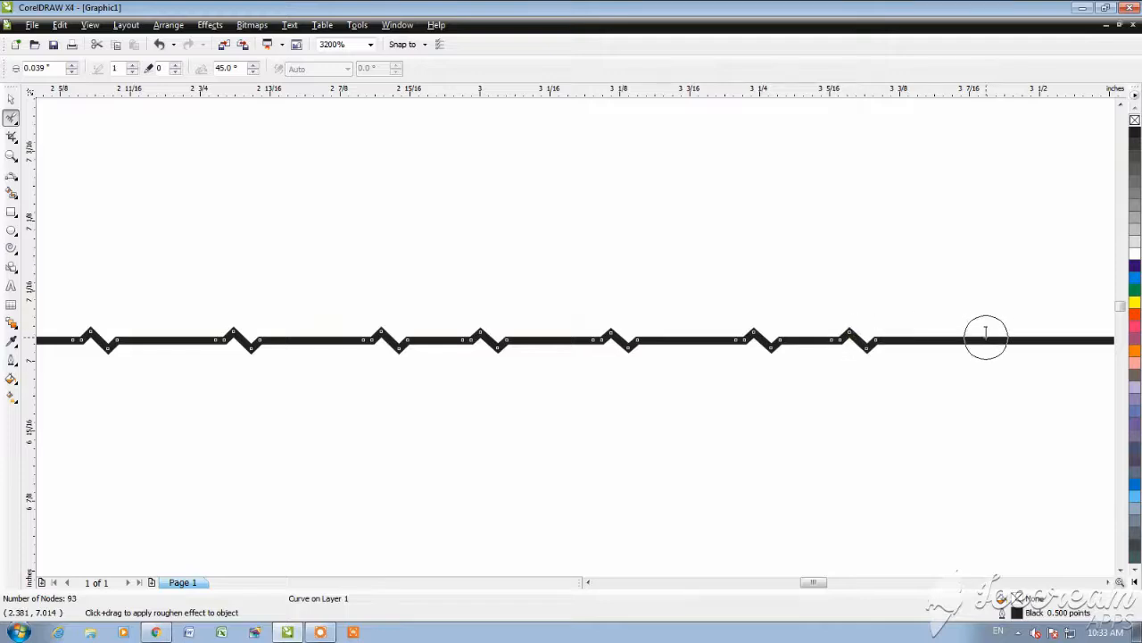
pyautogui.scroll(-4, 730, 353)
pyautogui.scroll(1, 625, 326)
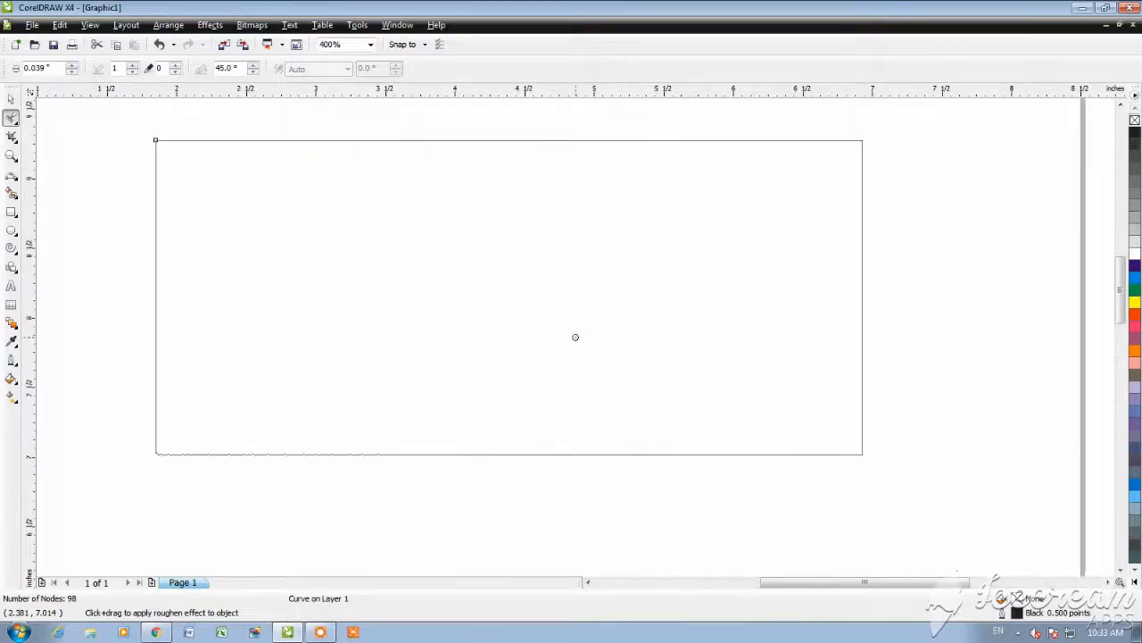
# Step: Rotate the rectangle twice with the free Transform tool and undo the last rotation
pyautogui.click(14, 117)
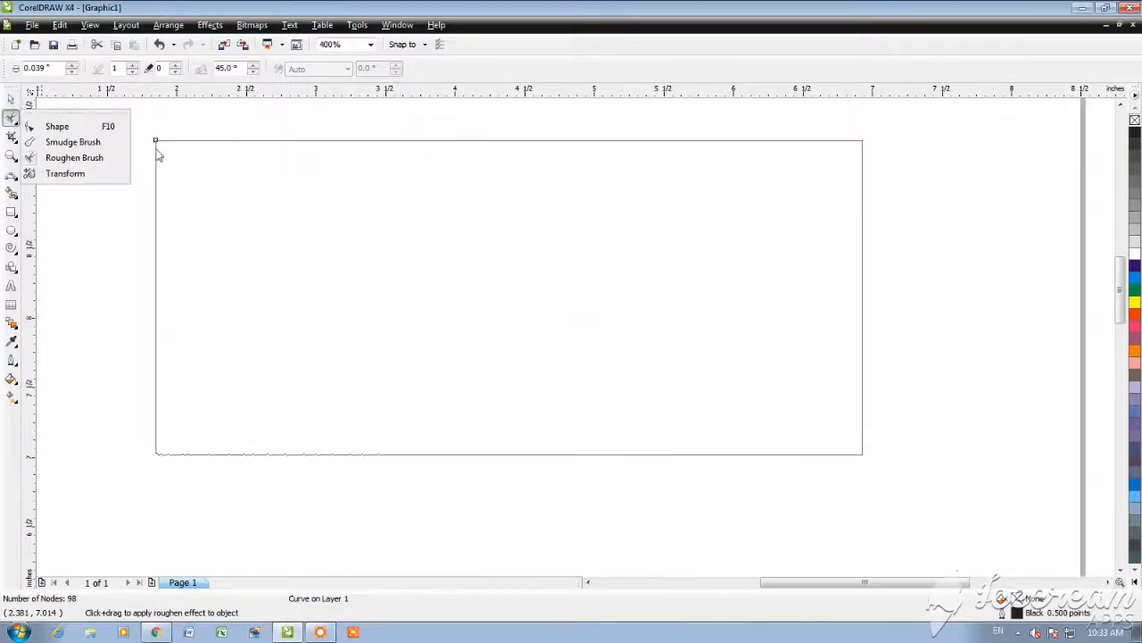
pyautogui.click(65, 173)
pyautogui.moveTo(559, 234); pyautogui.dragTo(391, 229)
pyautogui.moveTo(538, 204); pyautogui.dragTo(322, 284)
pyautogui.click(11, 99)
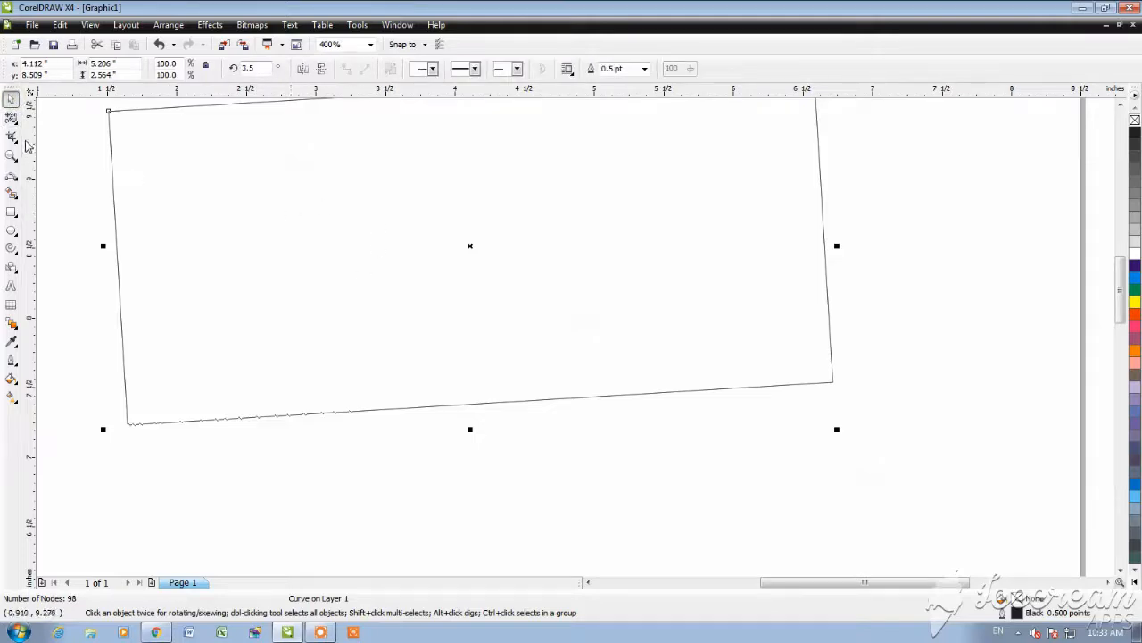
pyautogui.hotkey('ctrl', 'z')
# Step: Use the Roughen Brush with dryout set to 9 on a series of spots along the rotated rectangle's lower edge
pyautogui.click(11, 119)
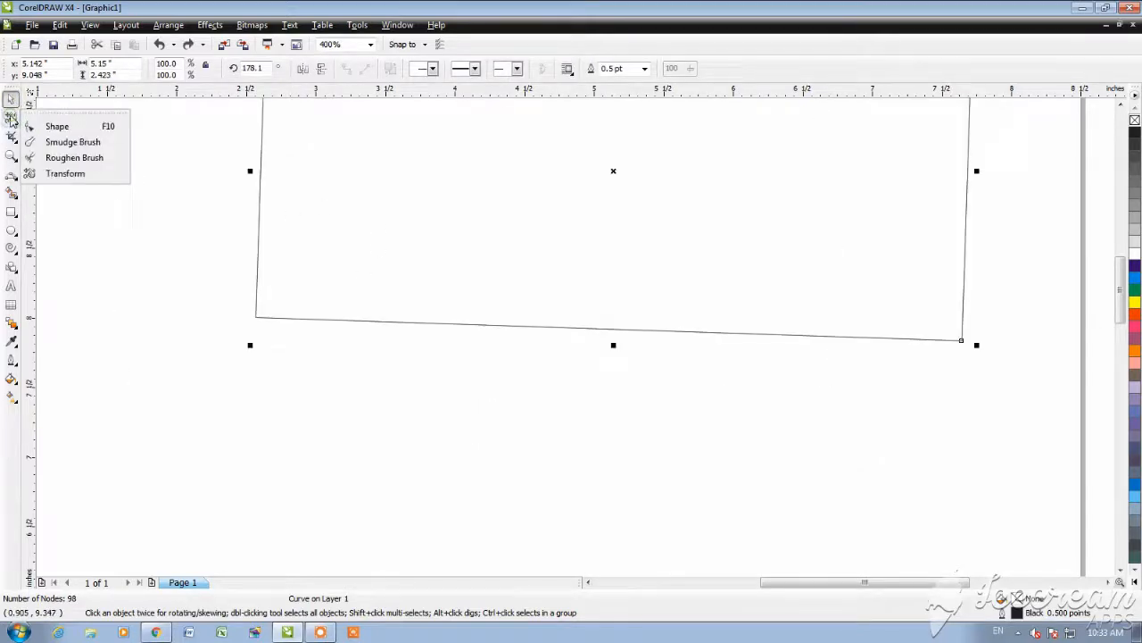
pyautogui.click(74, 158)
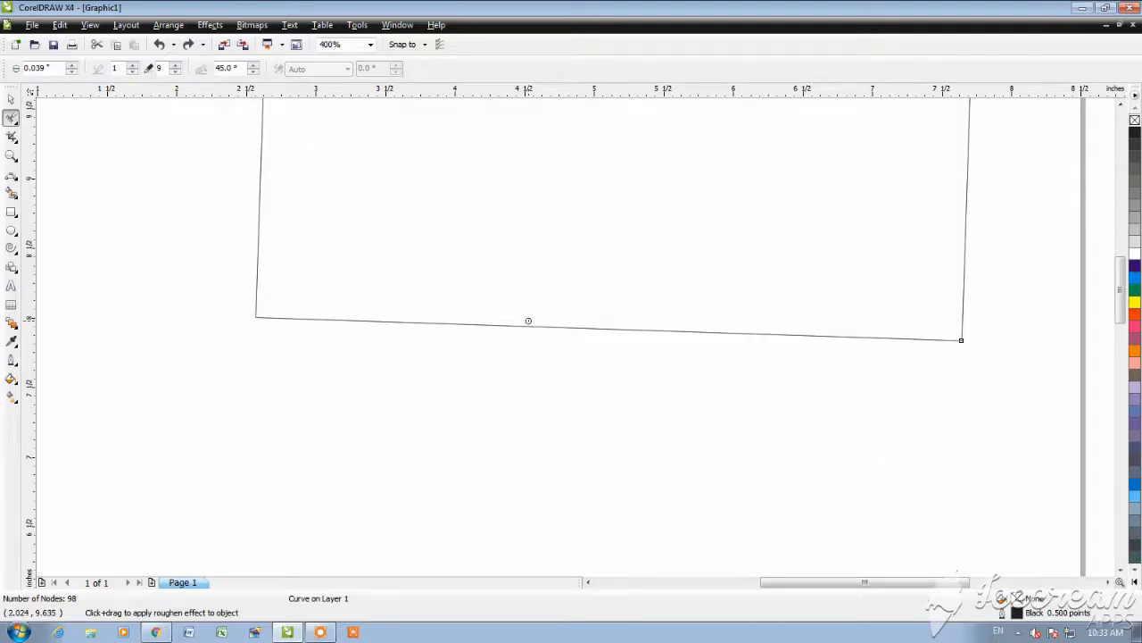
pyautogui.hscroll(-1, 533, 324)
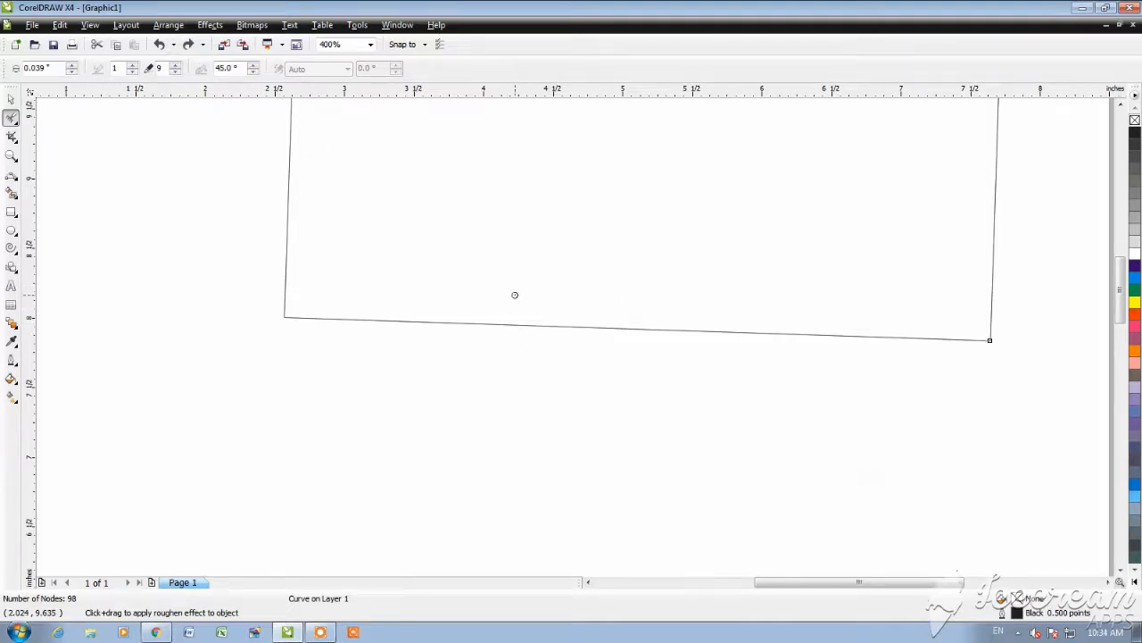
pyautogui.scroll(3, 516, 302)
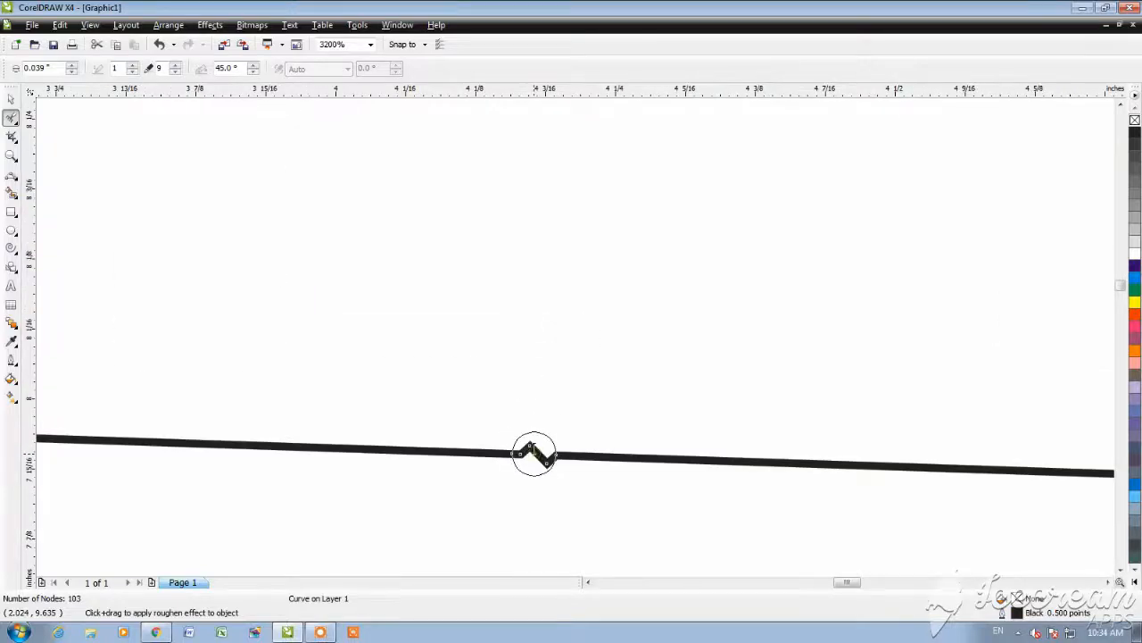
pyautogui.click(615, 454)
pyautogui.click(688, 460)
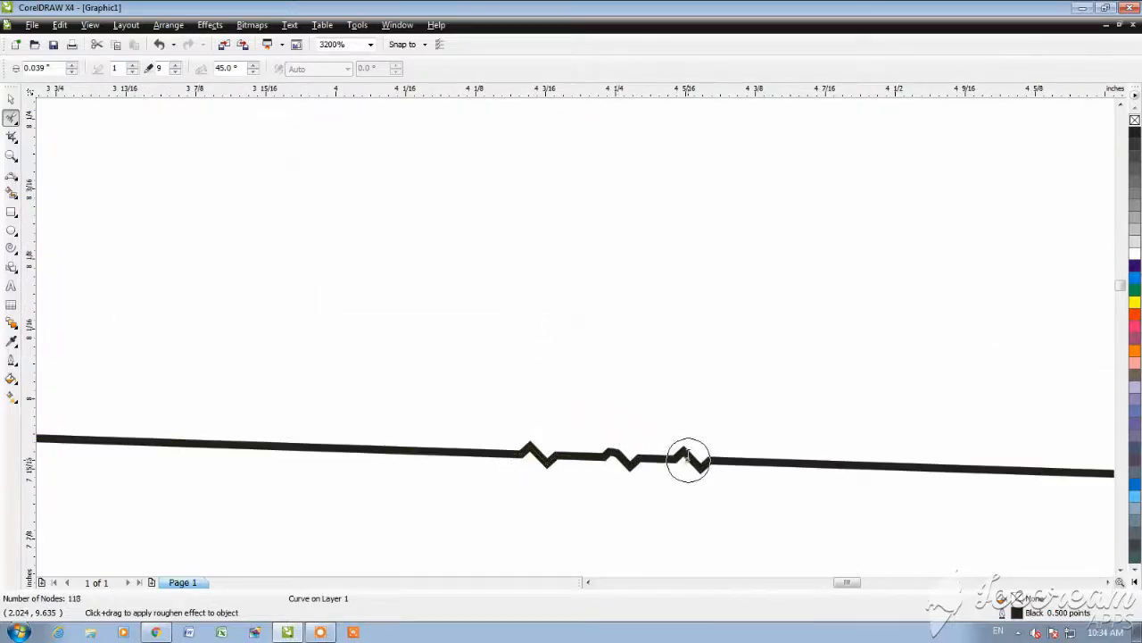
pyautogui.click(787, 462)
pyautogui.click(828, 462)
pyautogui.click(930, 464)
pyautogui.click(1006, 466)
pyautogui.click(1054, 472)
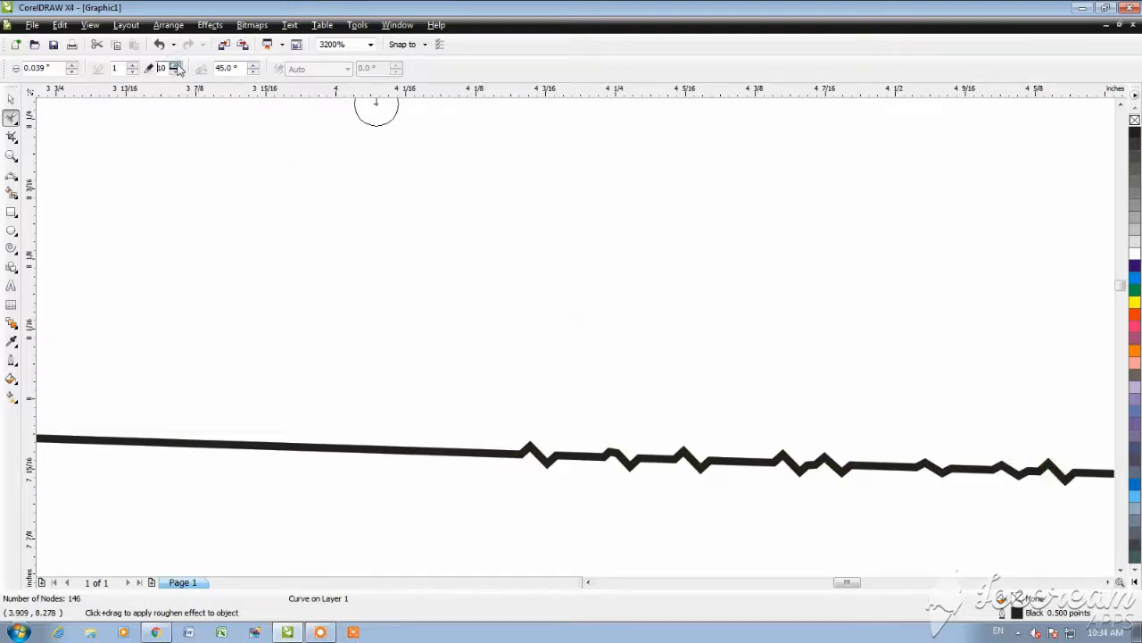
# Step: Set the brush's dryout to 10 and tilt to 50 degrees, and roughen the smooth stretch left of the existing spikes
pyautogui.click(293, 444)
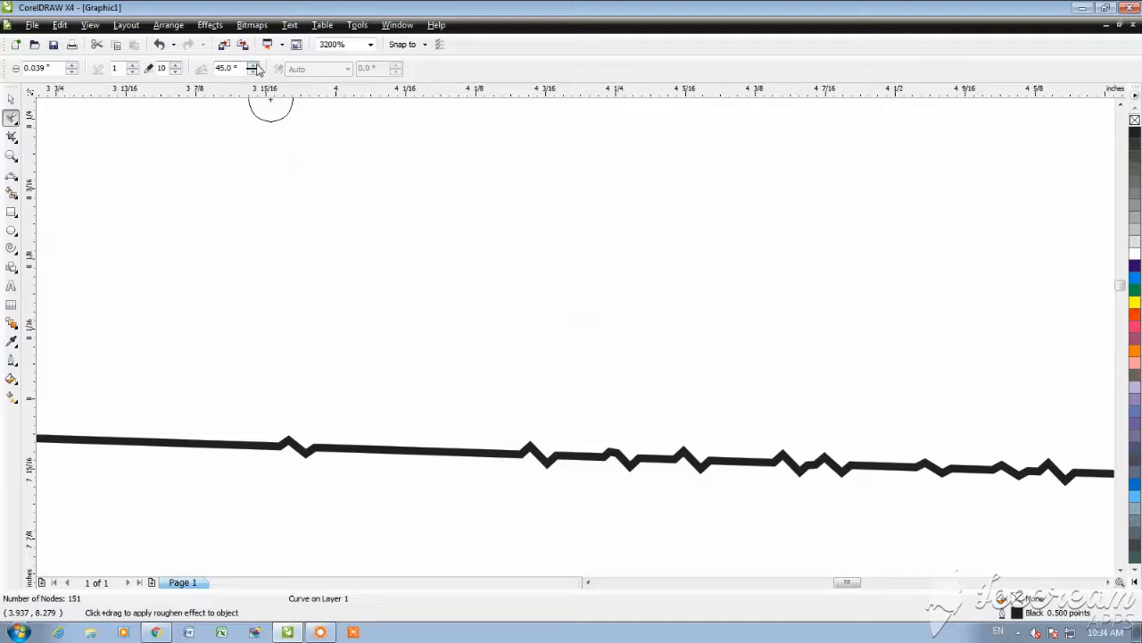
pyautogui.click(171, 438)
pyautogui.click(223, 441)
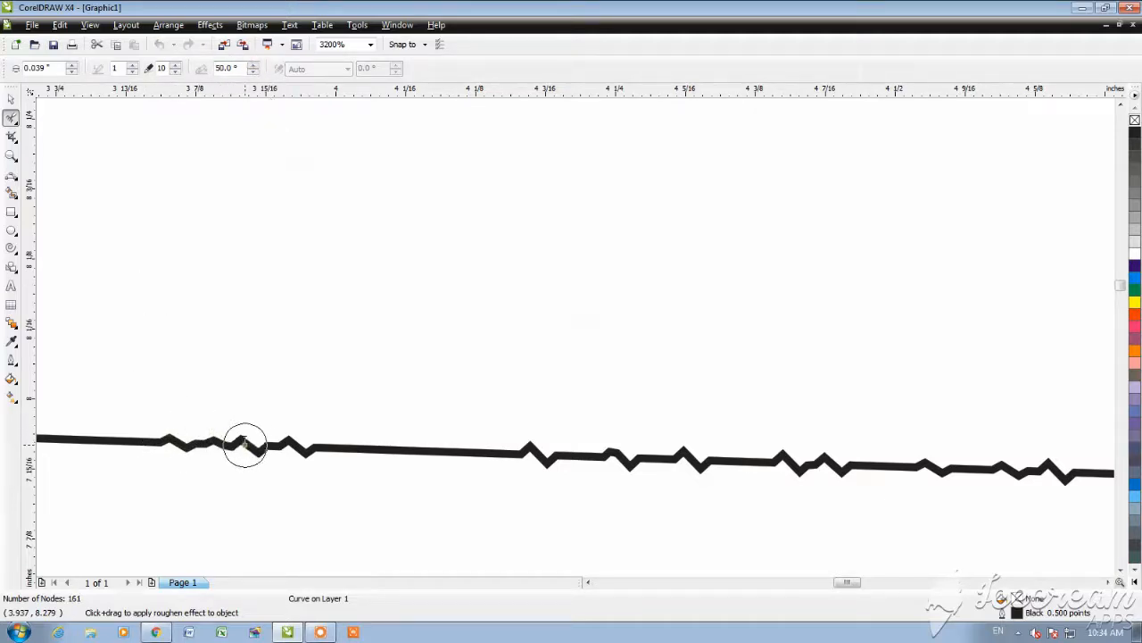
pyautogui.click(248, 442)
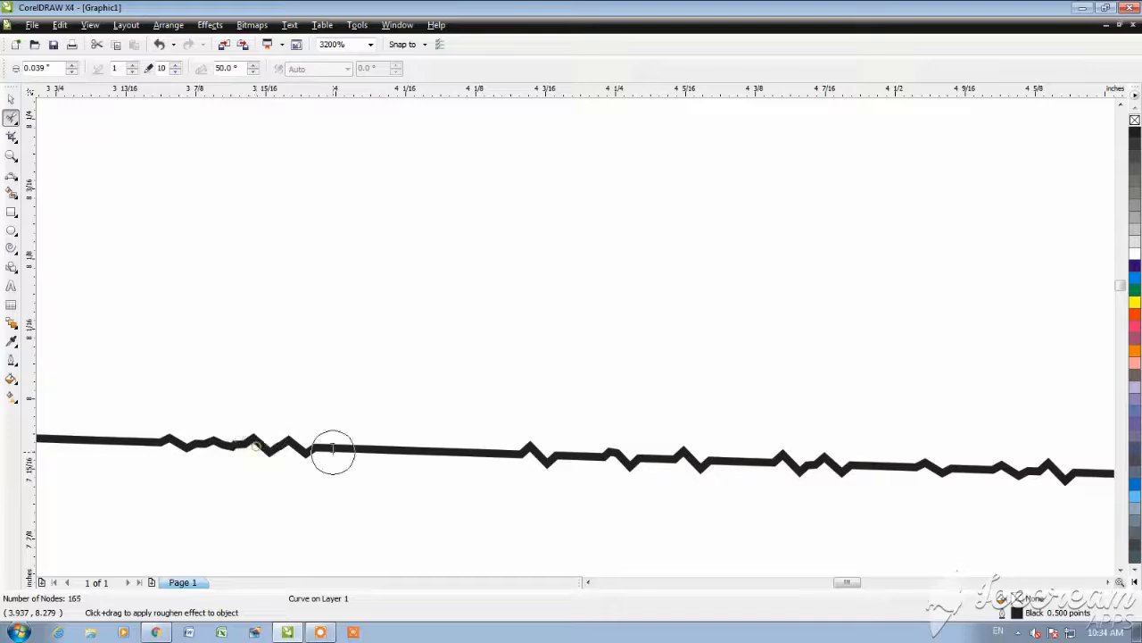
pyautogui.click(406, 448)
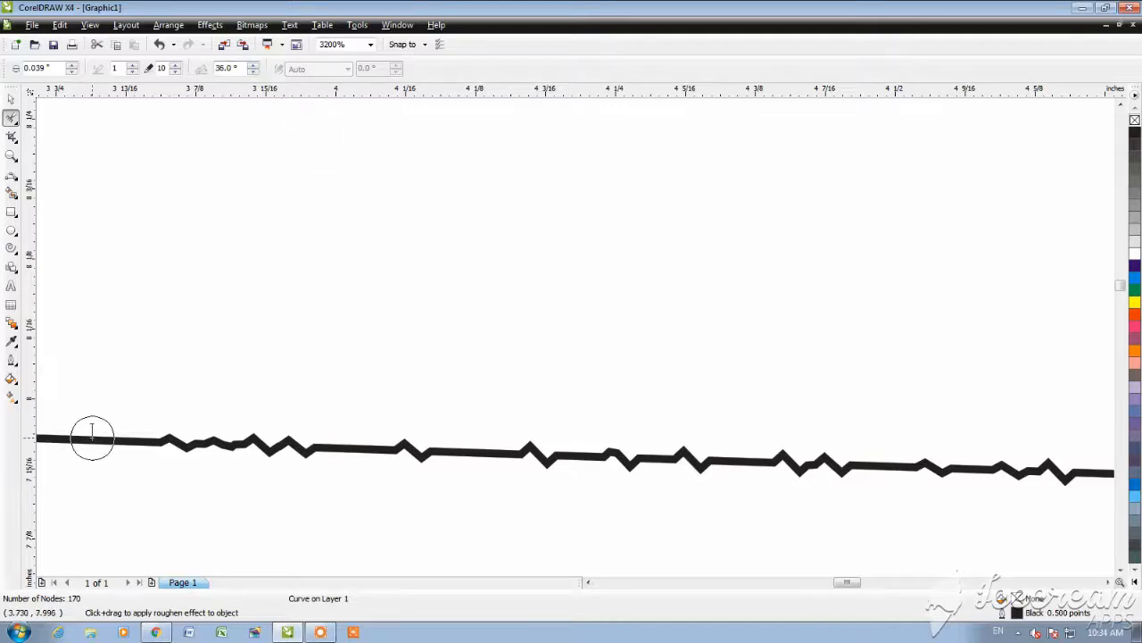
# Step: Set the brush tilt to 36 degrees and roughen separate spots farther left on the lower edge
pyautogui.scroll(-5, 365, 288)
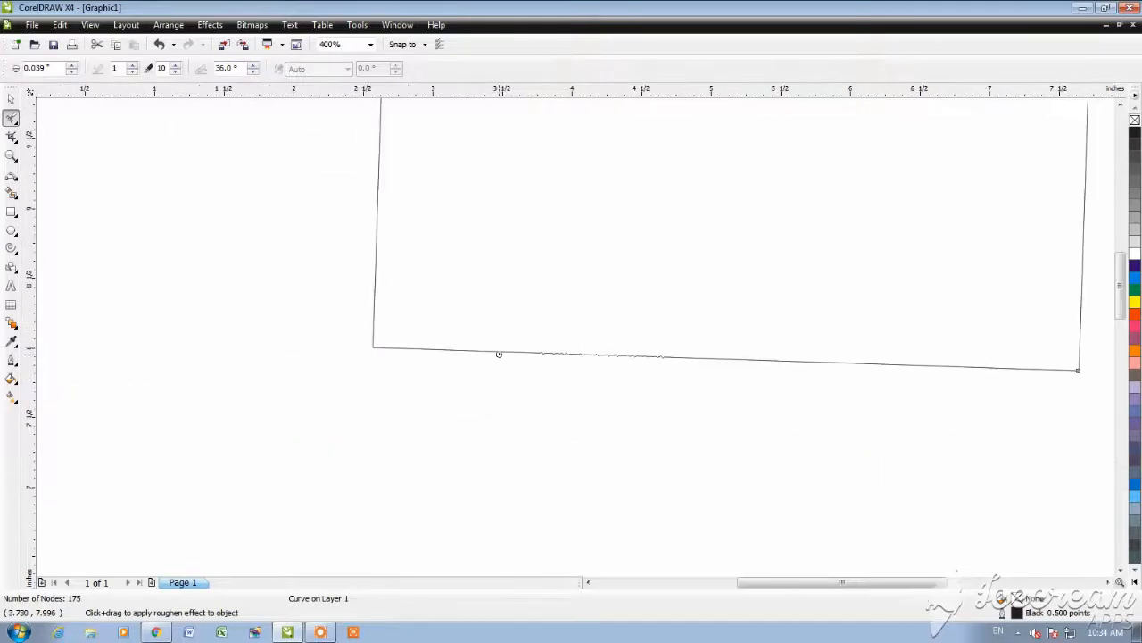
pyautogui.scroll(5, 571, 339)
pyautogui.click(563, 372)
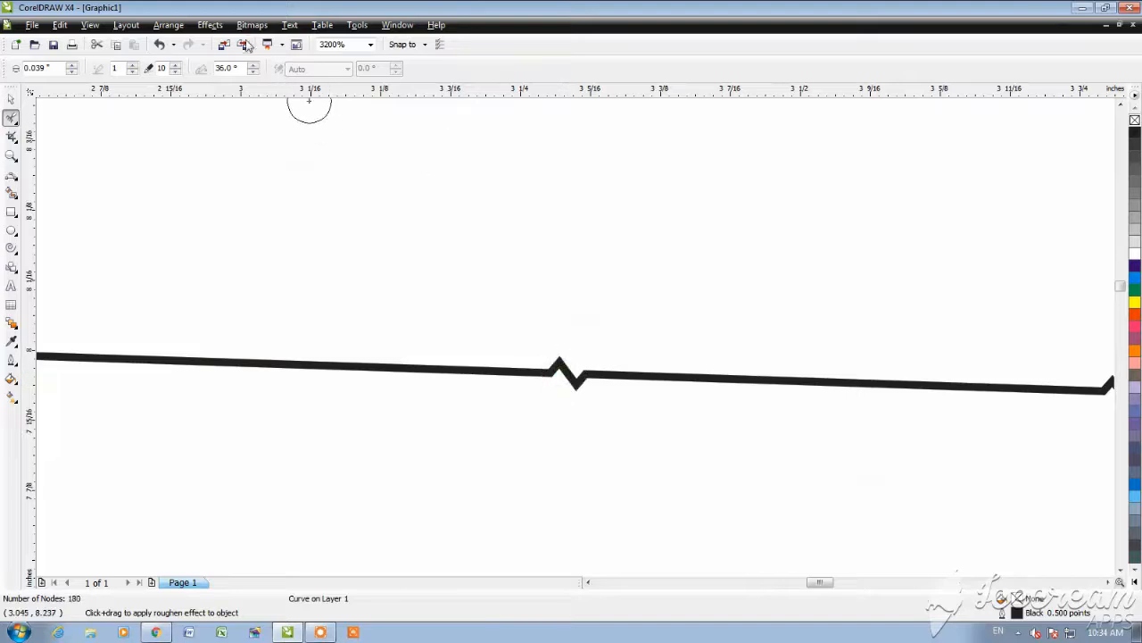
# Step: Set the brush tilt to 15 degrees and roughen five spots on either side of the last spike
pyautogui.click(240, 74)
pyautogui.write('15')
pyautogui.click(836, 381)
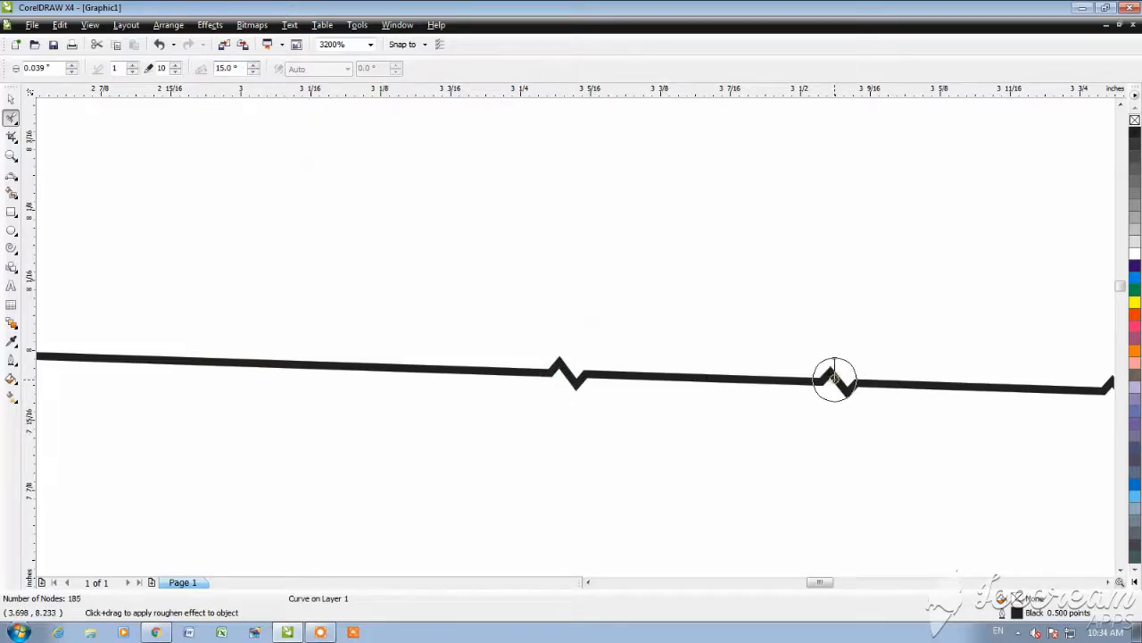
pyautogui.click(929, 375)
pyautogui.click(994, 383)
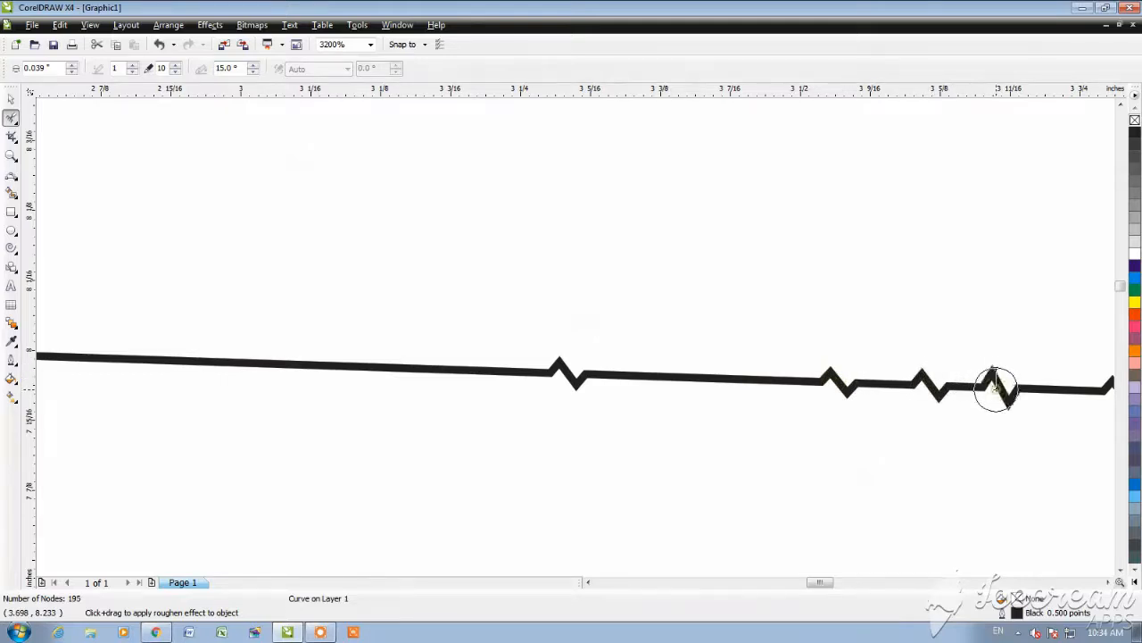
pyautogui.click(1054, 389)
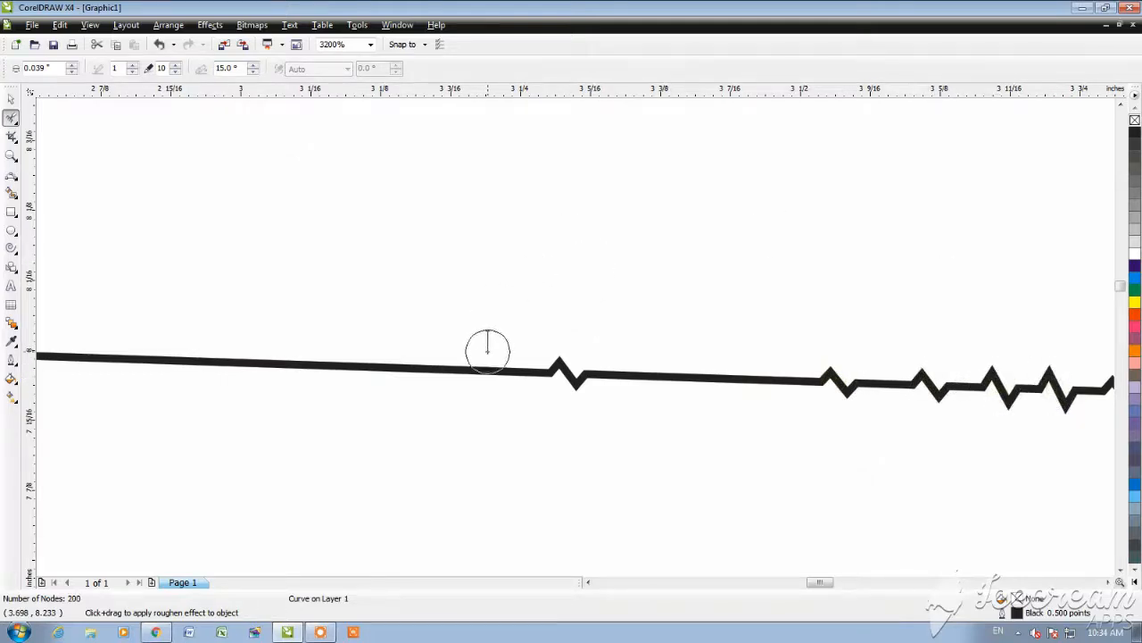
pyautogui.click(474, 370)
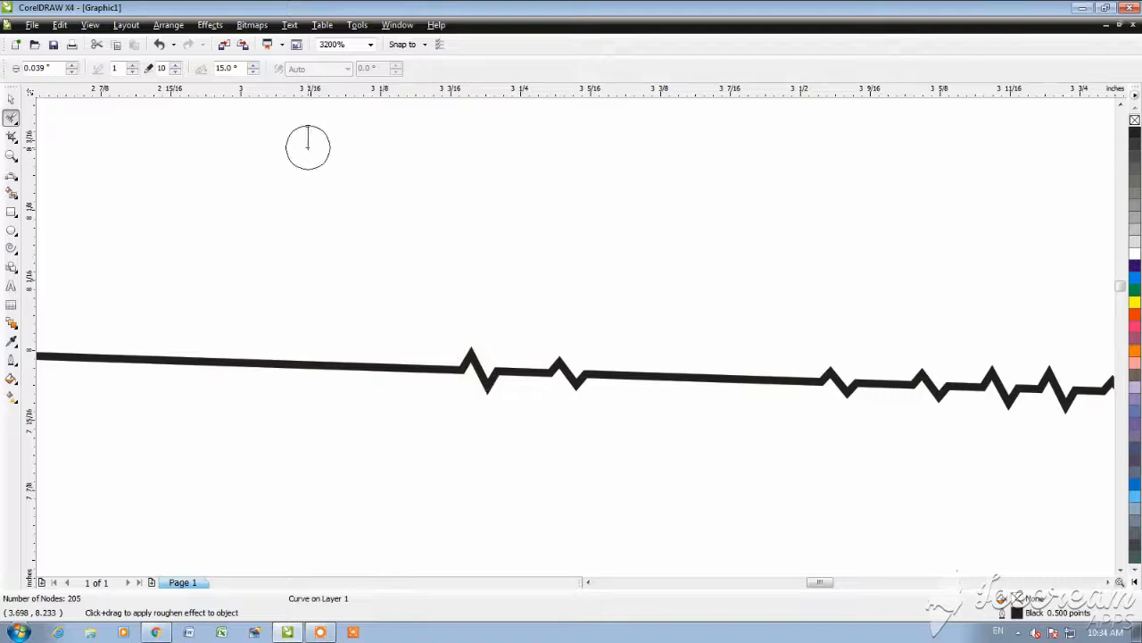
# Step: Set the spike frequency to 10 and brush dense roughening strokes along the smooth stretches of the lower edge
pyautogui.doubleClick(120, 70)
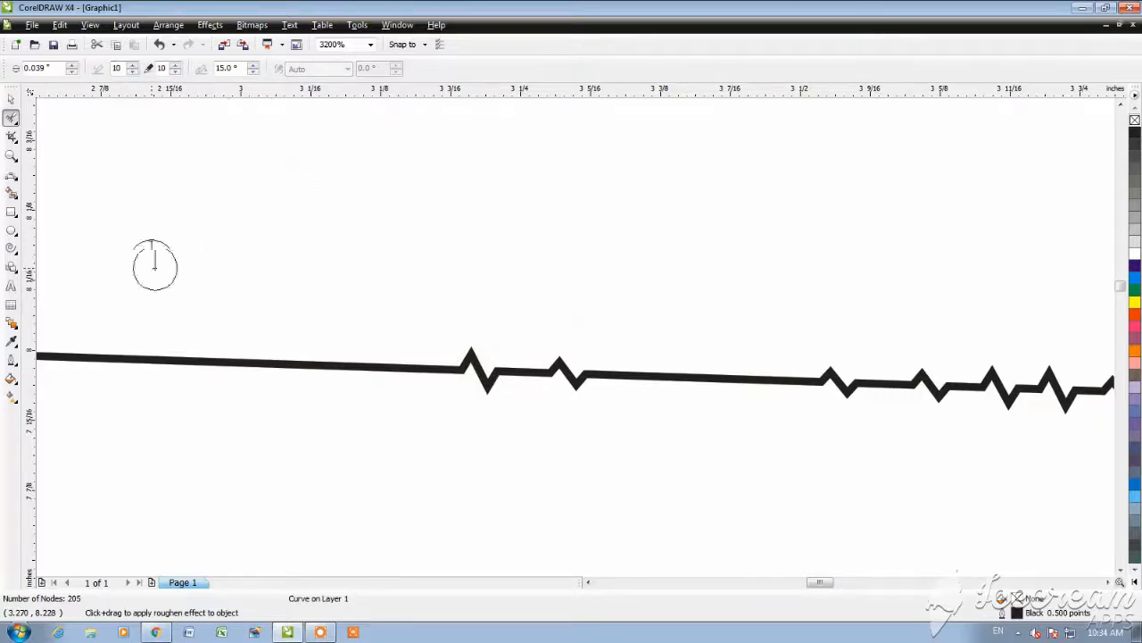
pyautogui.click(282, 363)
pyautogui.moveTo(327, 368)
pyautogui.mouseDown()
pyautogui.moveTo(388, 382)
pyautogui.moveTo(394, 369)
pyautogui.moveTo(424, 372)
pyautogui.mouseUp()
pyautogui.moveTo(596, 370); pyautogui.dragTo(828, 384)
pyautogui.moveTo(62, 357)
pyautogui.mouseDown()
pyautogui.moveTo(91, 371)
pyautogui.moveTo(308, 366)
pyautogui.mouseUp()
# Step: Set the nib size to 0.359 inches and roughen the rectangle's lower-left corner and the lower part of its left edge
pyautogui.scroll(-2, 574, 331)
pyautogui.scroll(2, 574, 334)
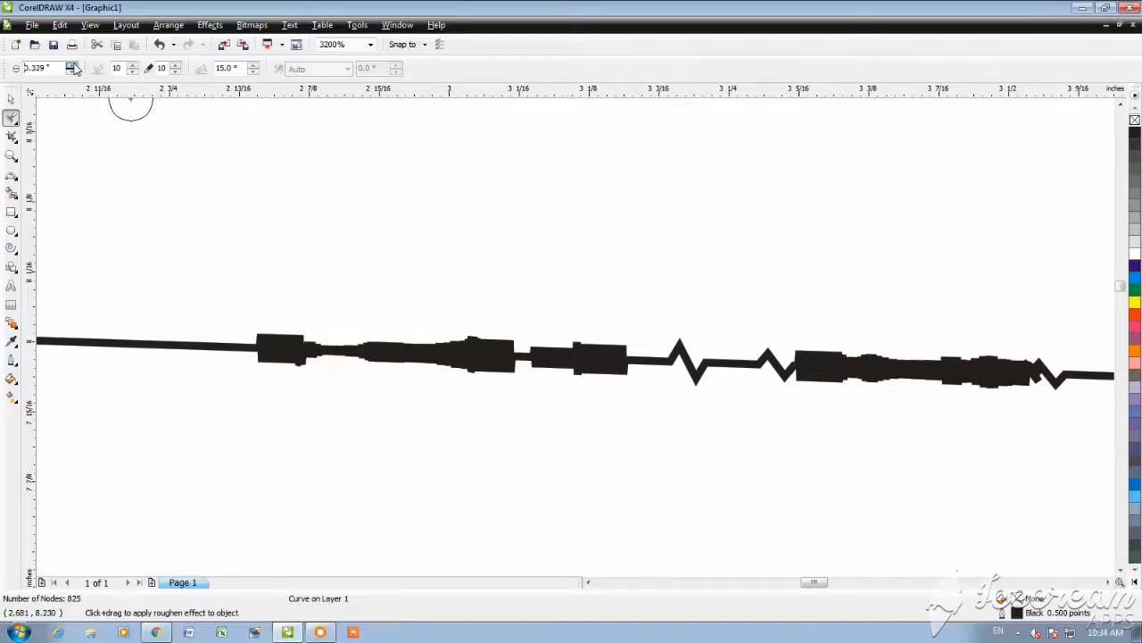
pyautogui.click(81, 343)
pyautogui.scroll(-1, 325, 341)
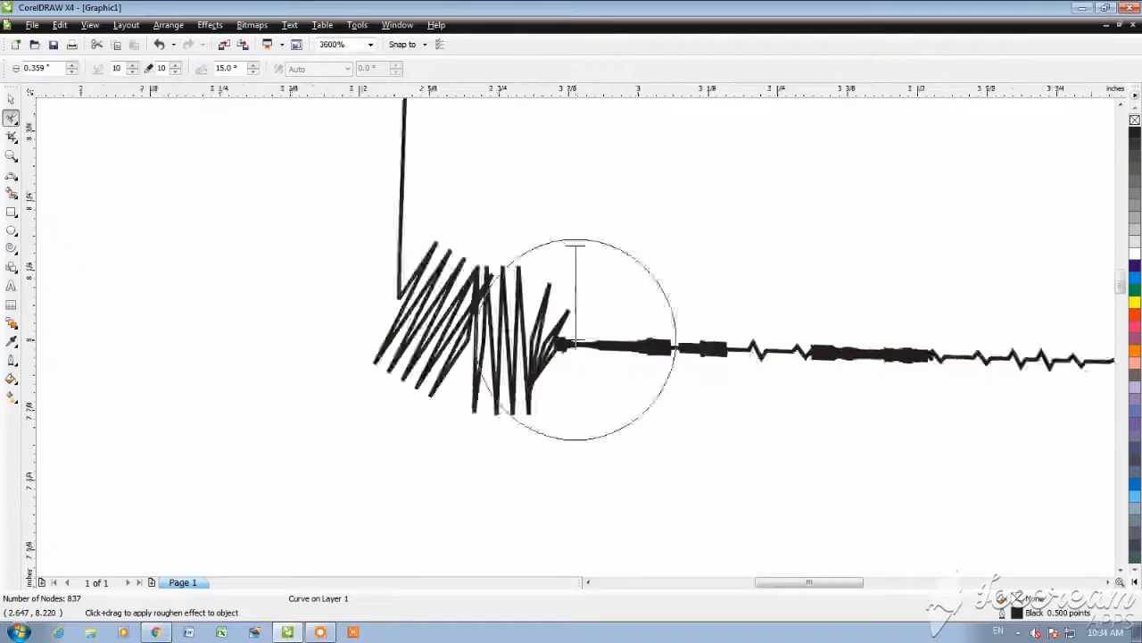
pyautogui.scroll(-3, 576, 341)
pyautogui.moveTo(497, 148); pyautogui.dragTo(495, 198)
pyautogui.scroll(-2, 438, 262)
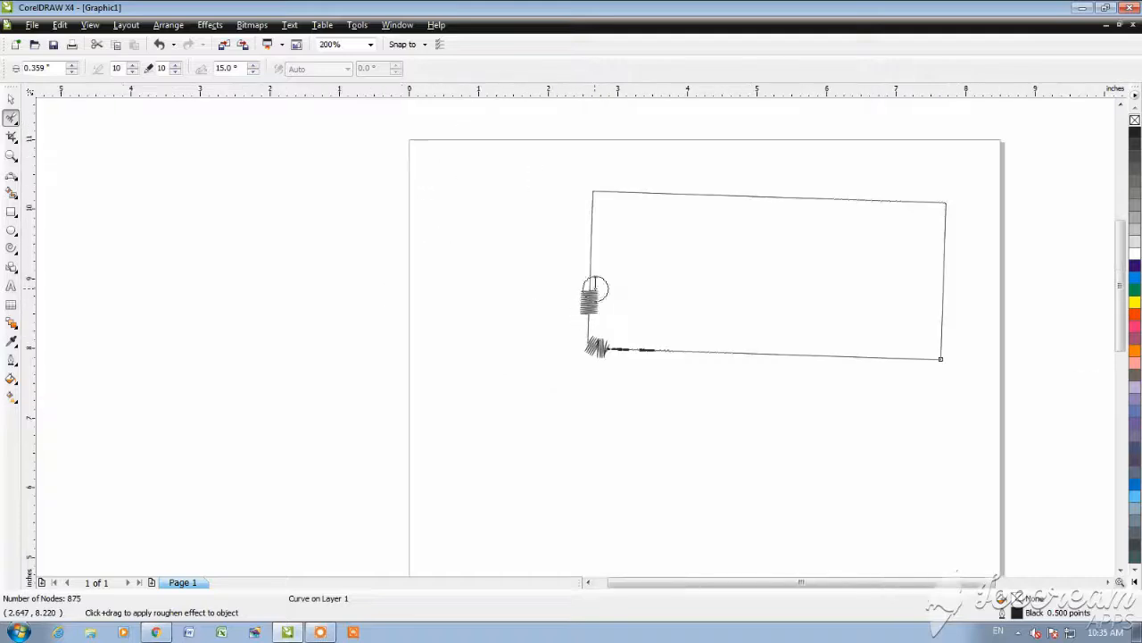
# Step: Roughen one spot on the upper part of the left edge and two spots along the top edge
pyautogui.scroll(3, 596, 287)
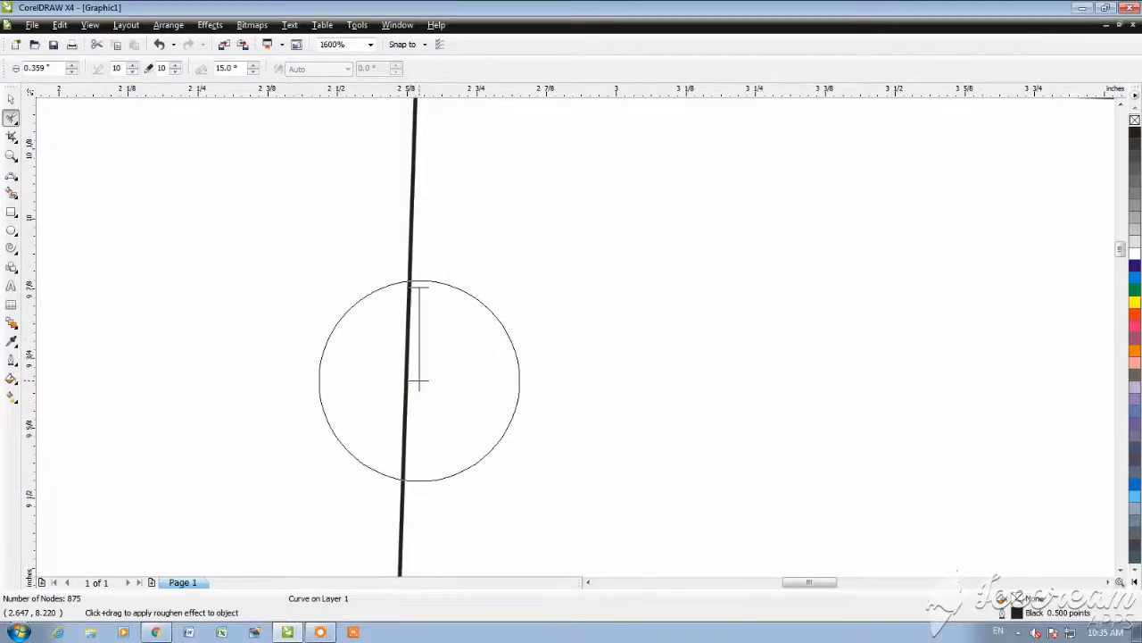
pyautogui.click(420, 381)
pyautogui.scroll(-2, 419, 381)
pyautogui.scroll(-2, 574, 331)
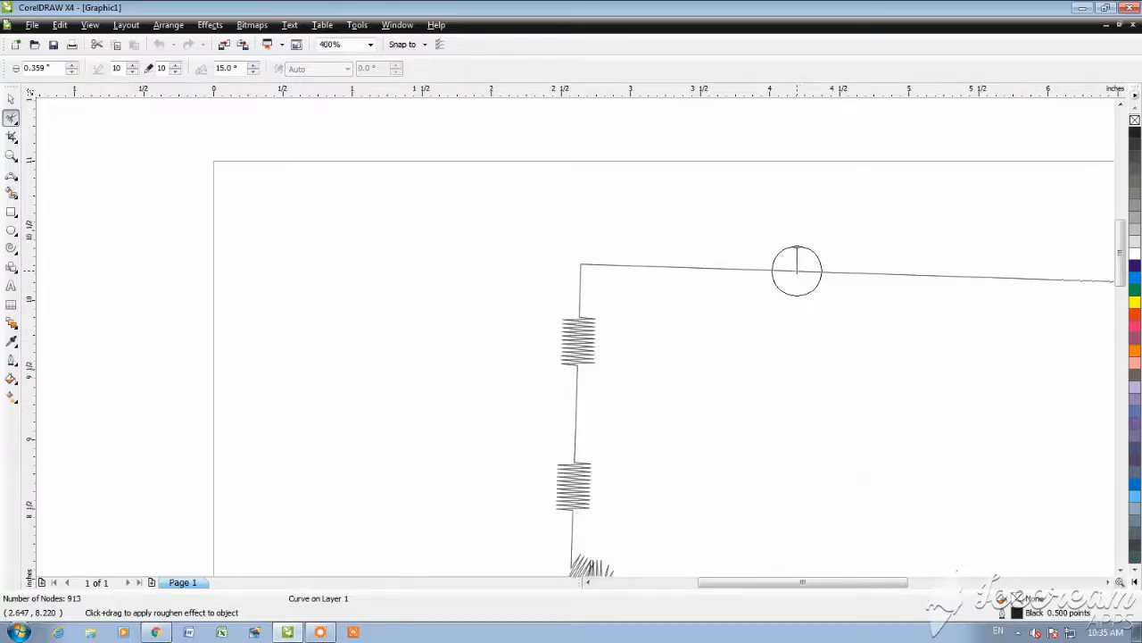
pyautogui.click(797, 270)
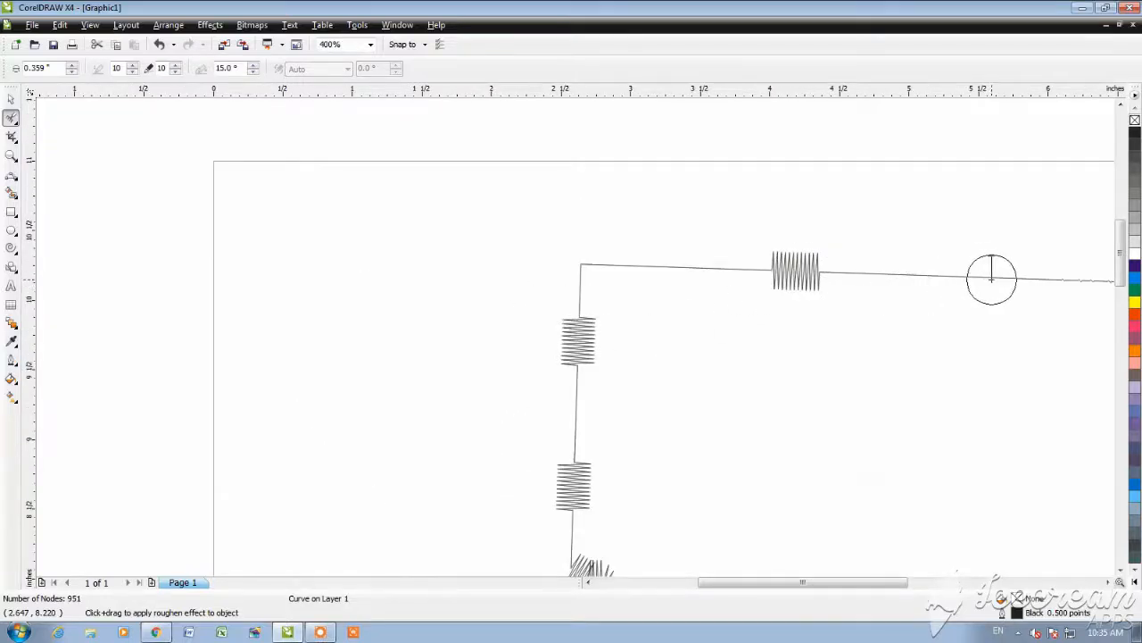
pyautogui.click(992, 277)
pyautogui.scroll(-2, 587, 339)
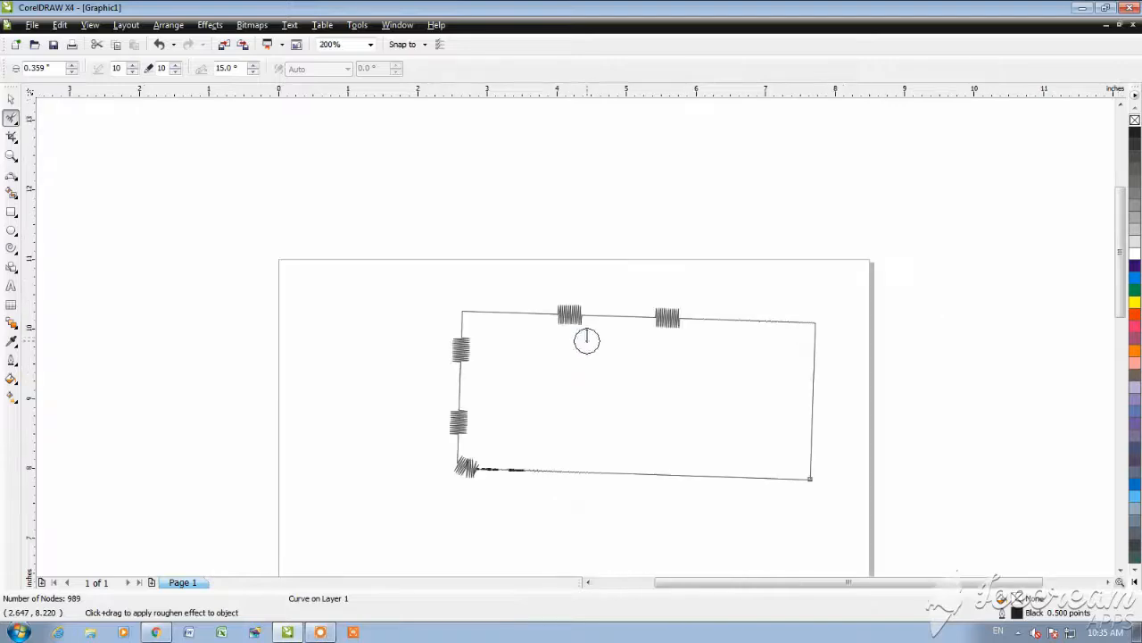
# Step: Roughen a third spot toward the right end of the rectangle's top edge and three spots down its right edge
pyautogui.scroll(2, 736, 309)
pyautogui.click(584, 357)
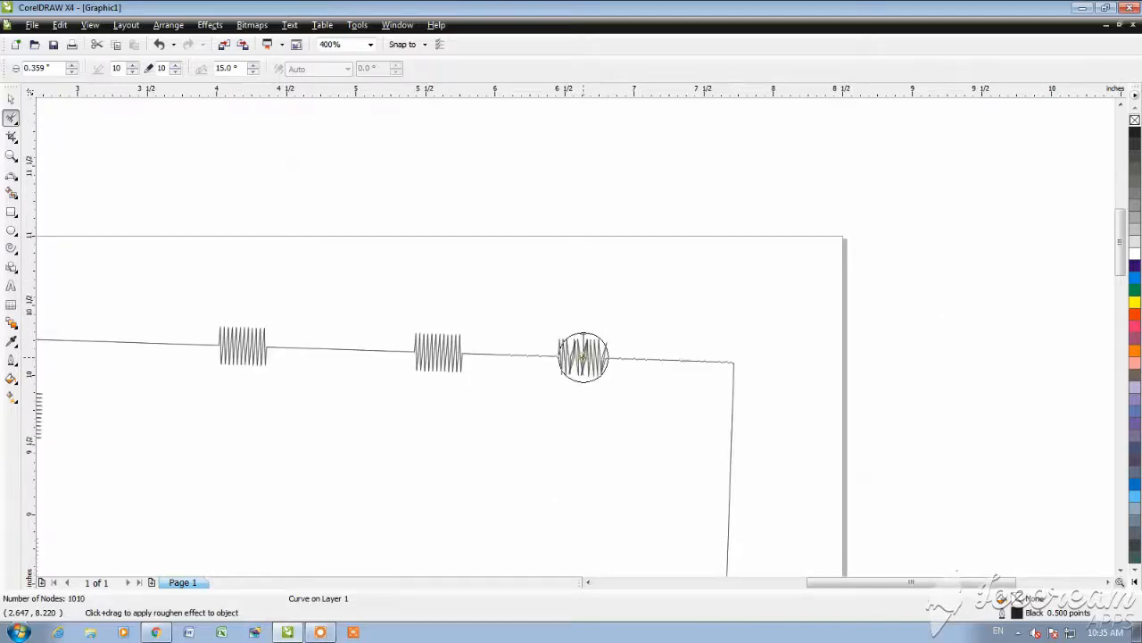
pyautogui.scroll(-1, 675, 364)
pyautogui.scroll(2, 573, 334)
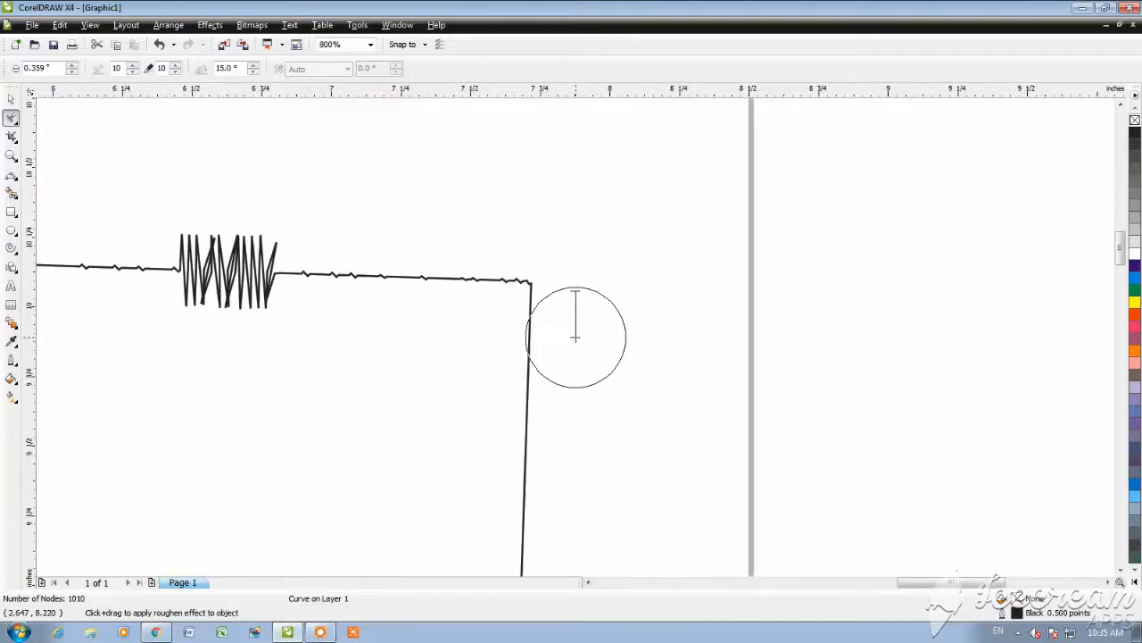
pyautogui.click(527, 375)
pyautogui.scroll(-3, 576, 336)
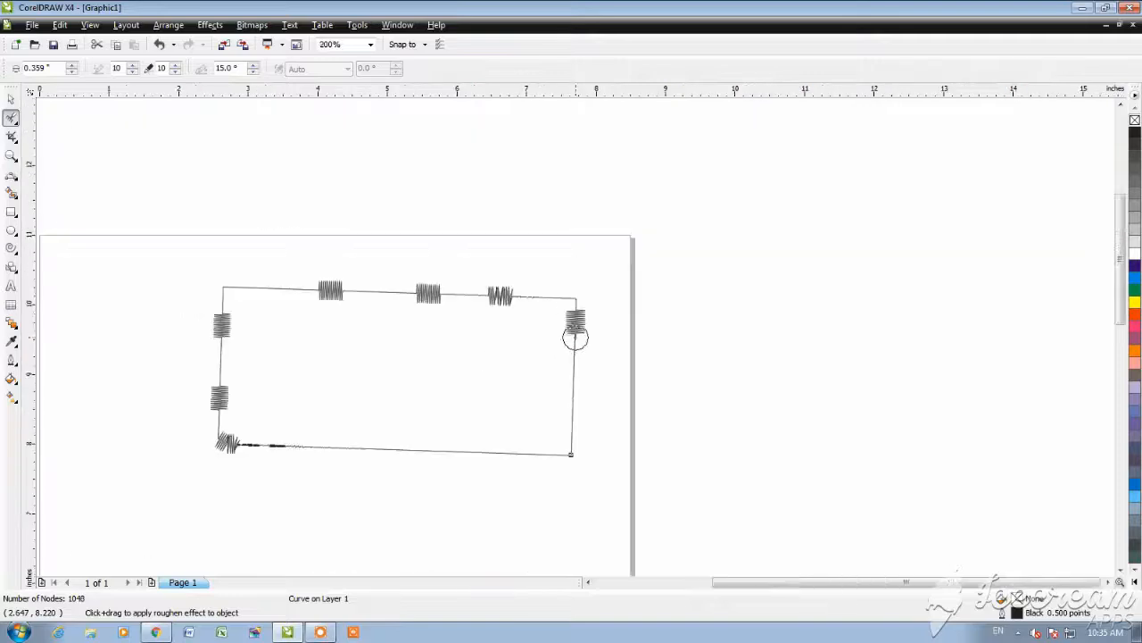
pyautogui.scroll(2, 581, 364)
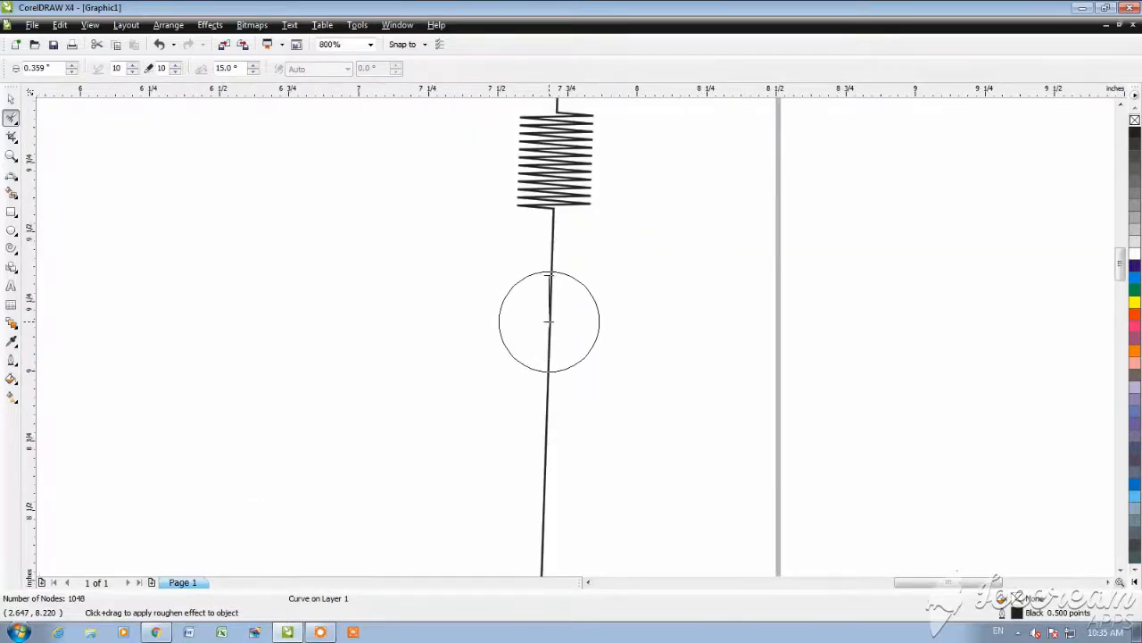
pyautogui.click(549, 322)
pyautogui.scroll(-1, 580, 335)
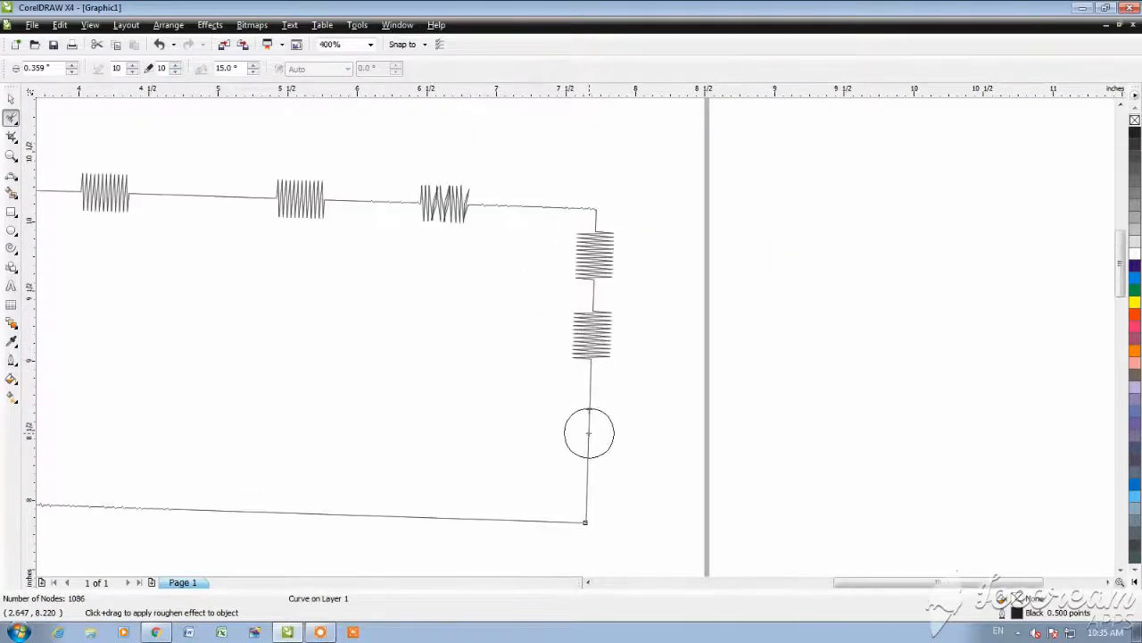
pyautogui.click(589, 437)
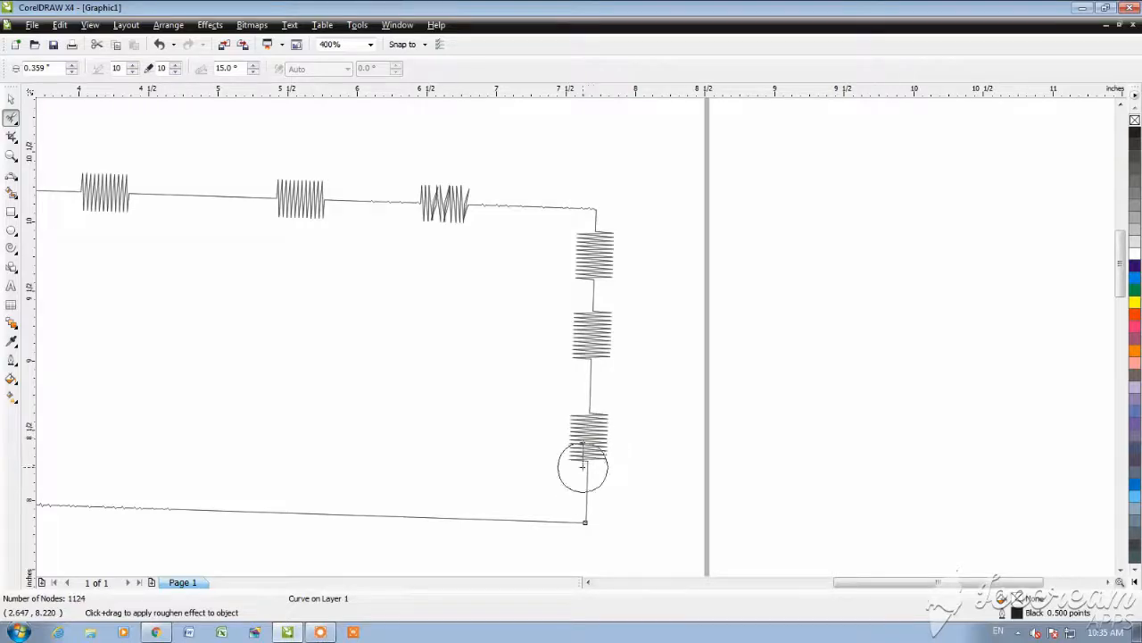
# Step: Roughen four spots along the lower edge, working from right to left, and deselect the rectangle with the Pick tool
pyautogui.click(485, 518)
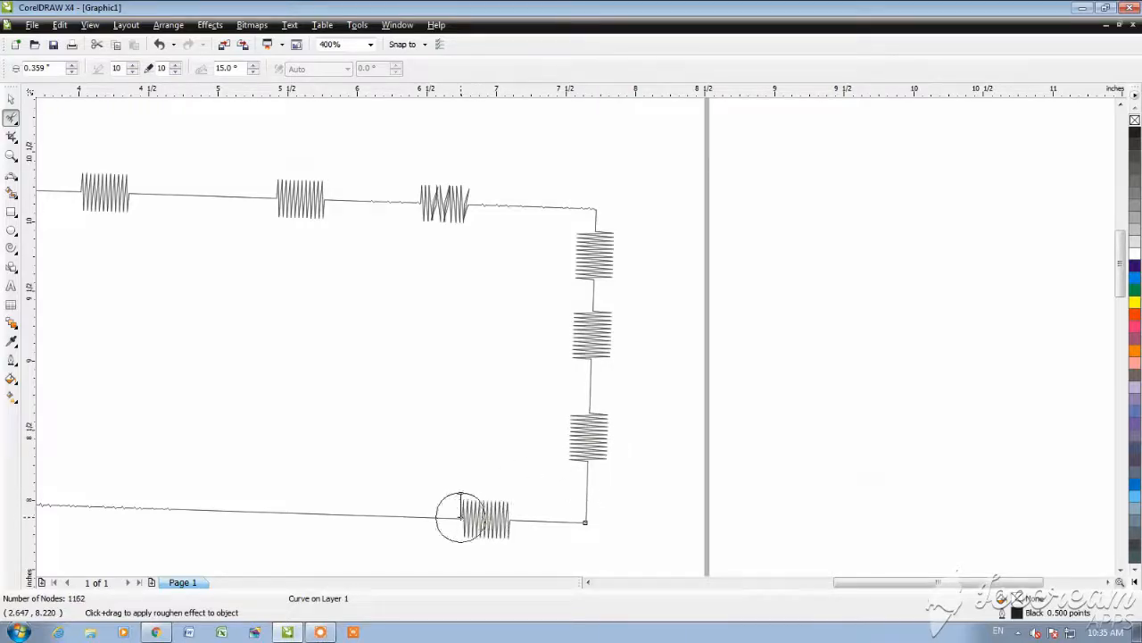
pyautogui.click(293, 513)
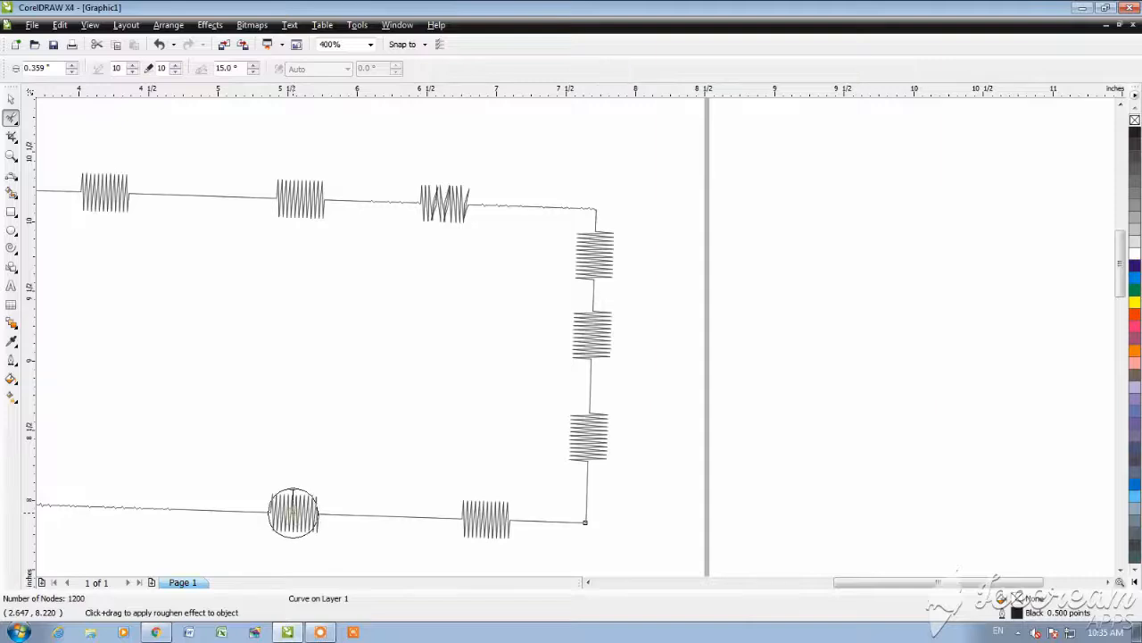
pyautogui.scroll(-1, 576, 337)
pyautogui.scroll(1, 576, 337)
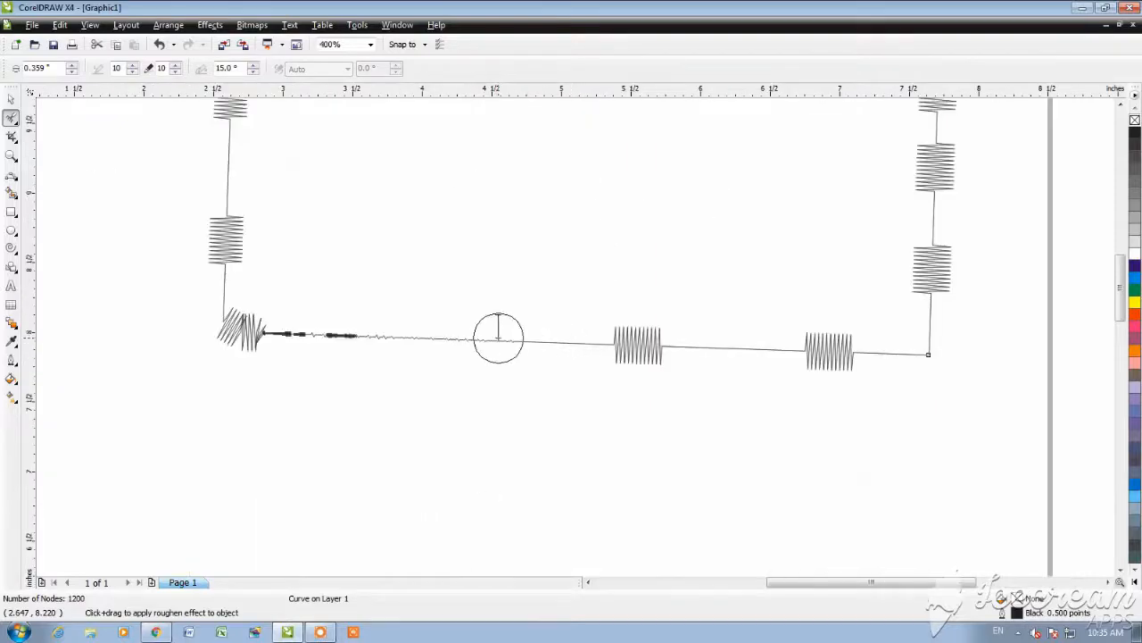
pyautogui.click(493, 342)
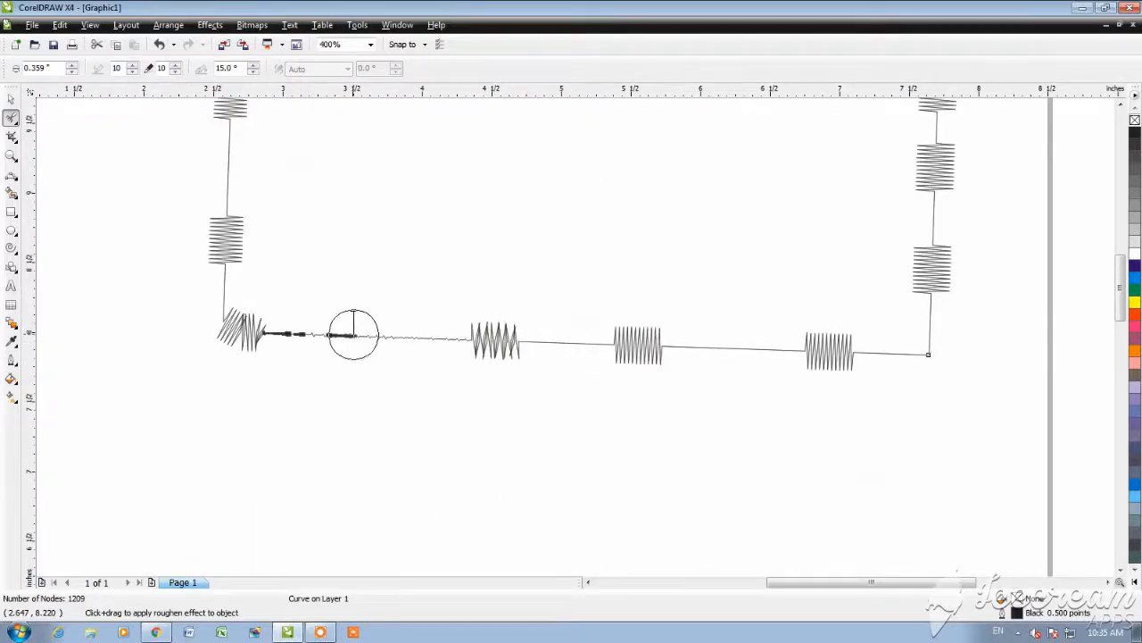
pyautogui.click(353, 332)
pyautogui.click(12, 100)
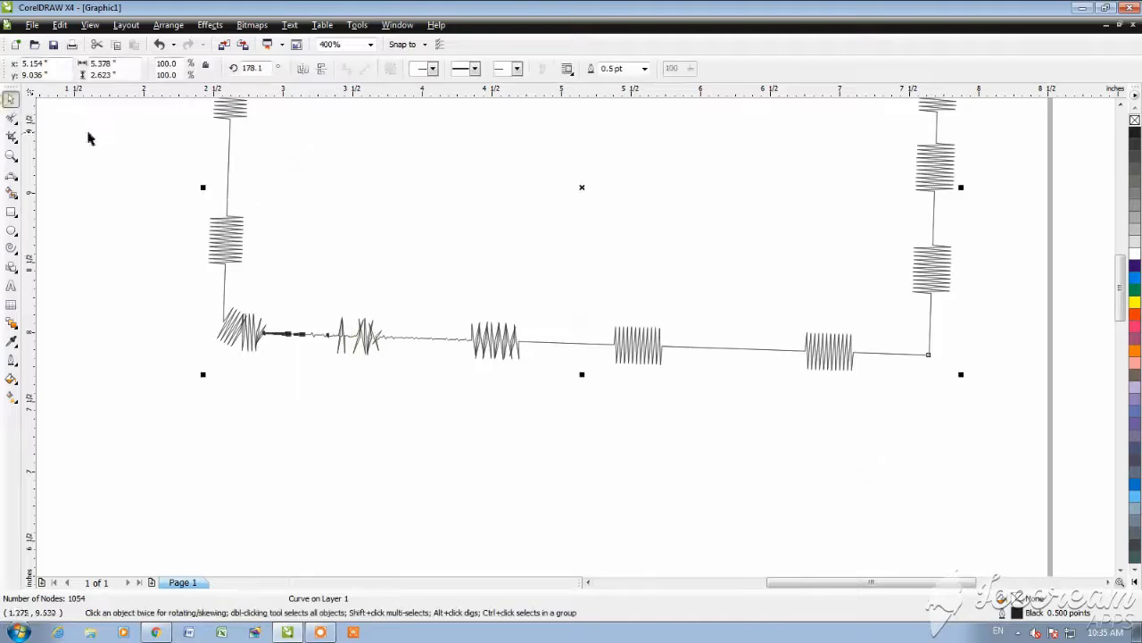
pyautogui.click(563, 490)
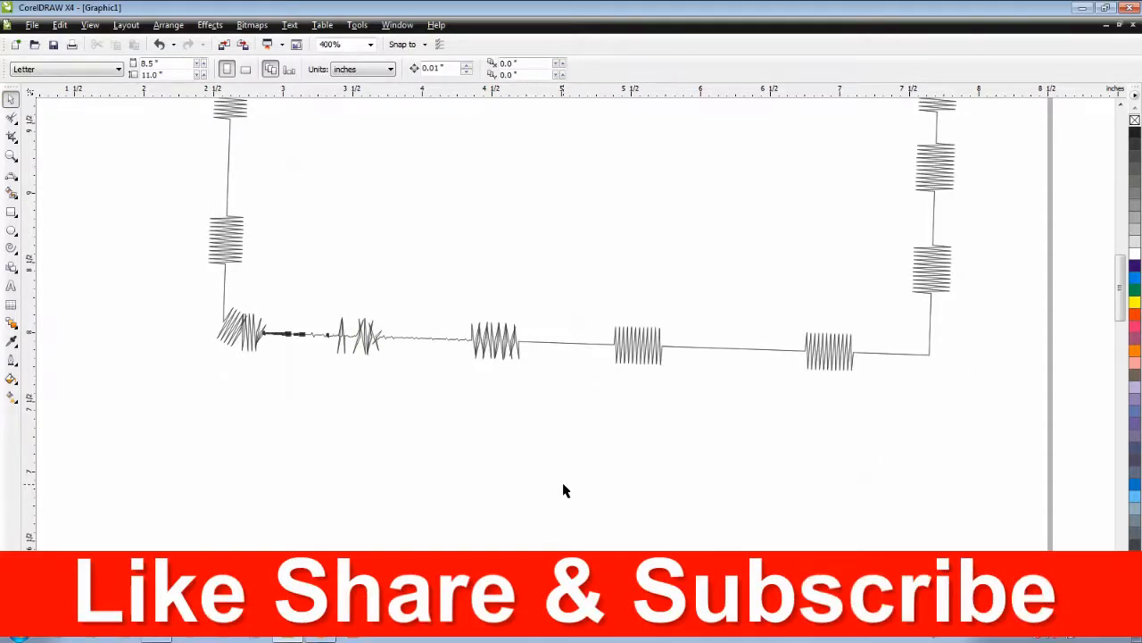
# Step: Select the whole roughened rectangle and delete it from the page
pyautogui.scroll(-1, 454, 420)
pyautogui.scroll(1, 658, 188)
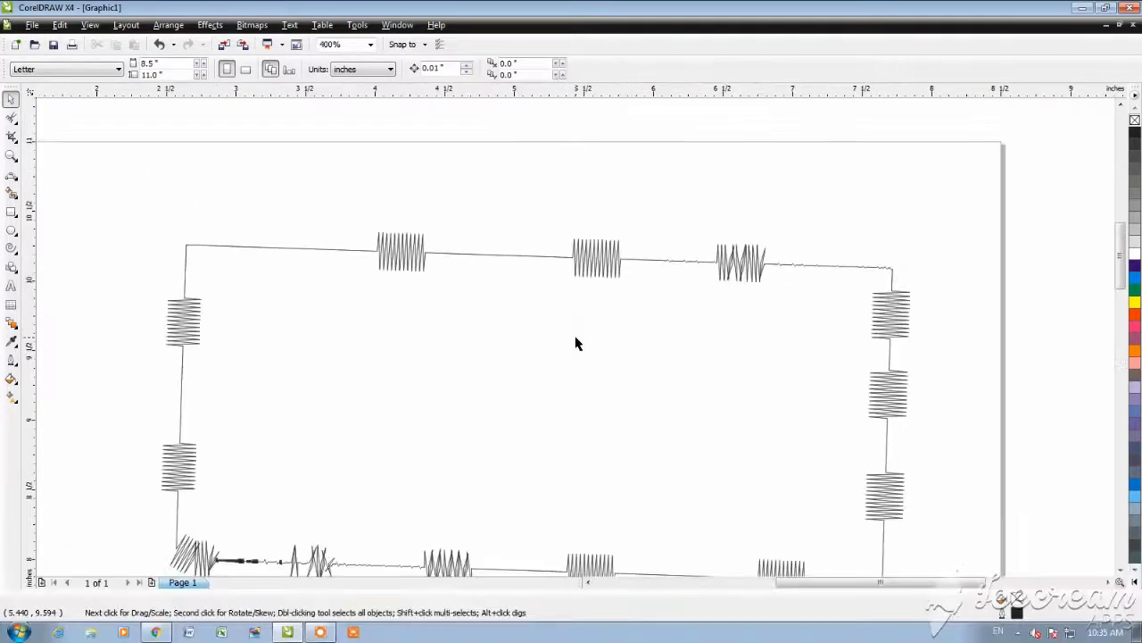
pyautogui.click(587, 259)
pyautogui.scroll(-1, 516, 296)
pyautogui.scroll(-1, 576, 337)
pyautogui.scroll(1, 633, 355)
pyautogui.click(919, 420)
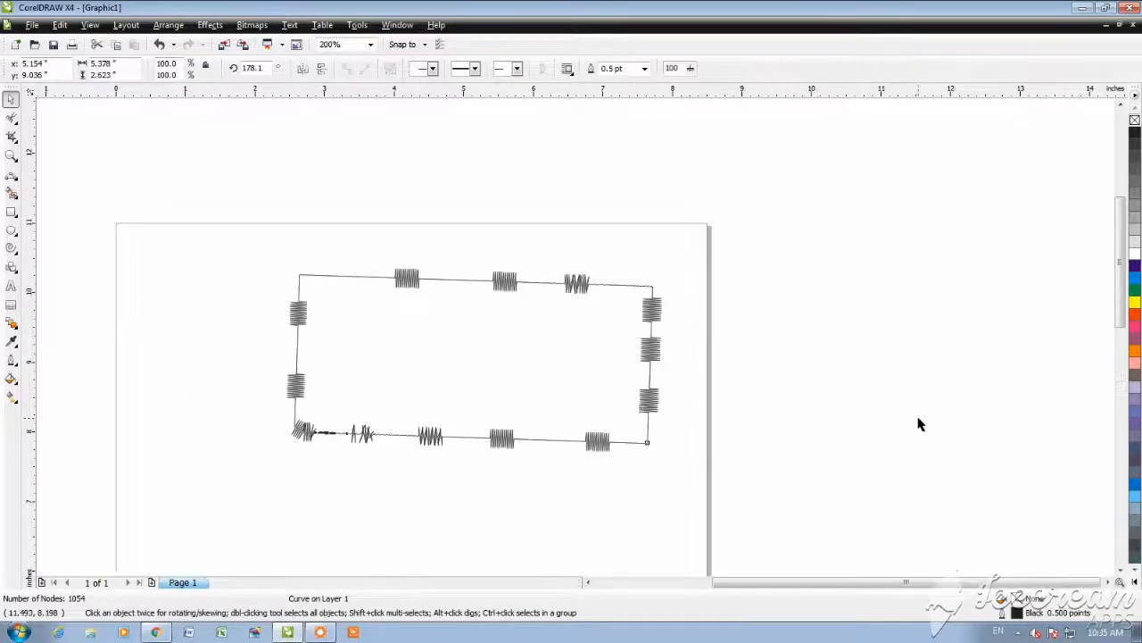
pyautogui.moveTo(248, 229); pyautogui.dragTo(701, 561)
pyautogui.press('Delete')
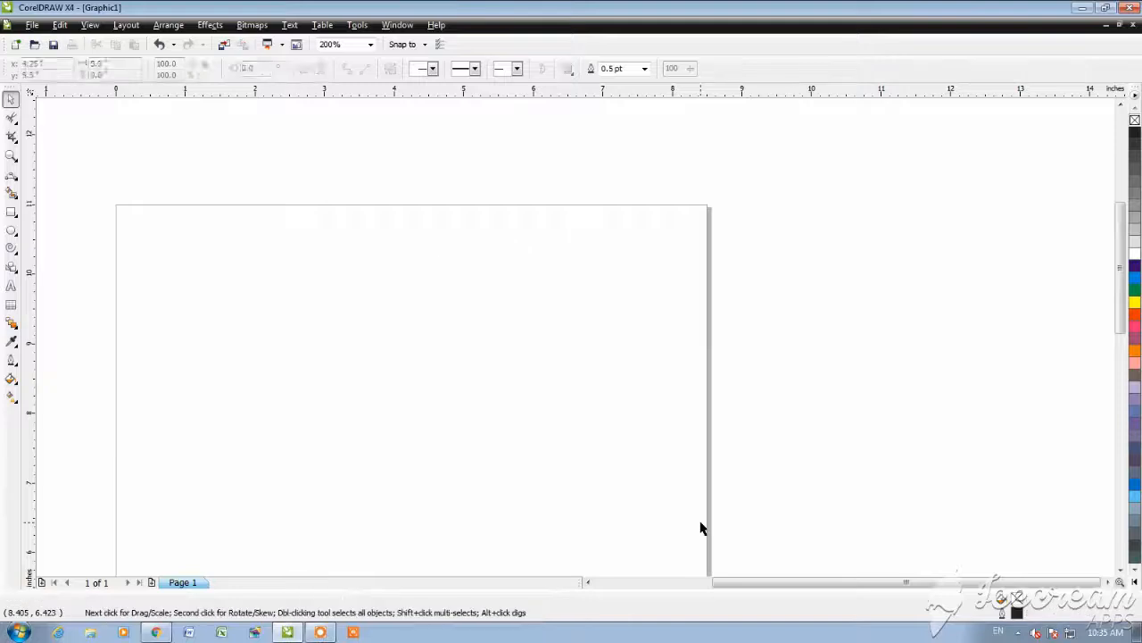
pyautogui.click(317, 632)
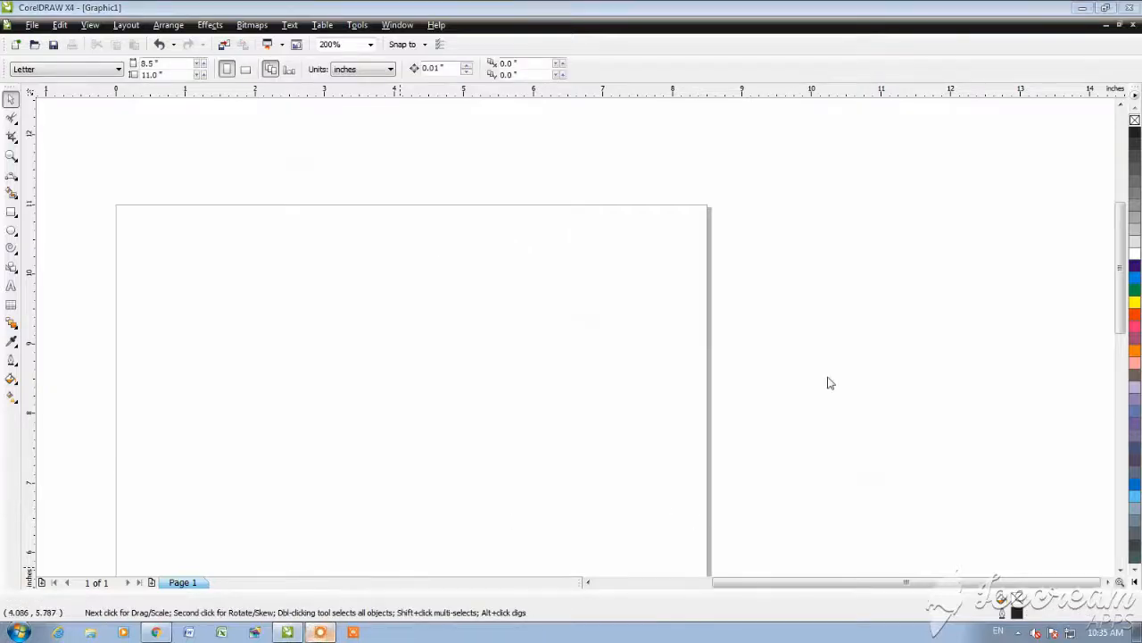